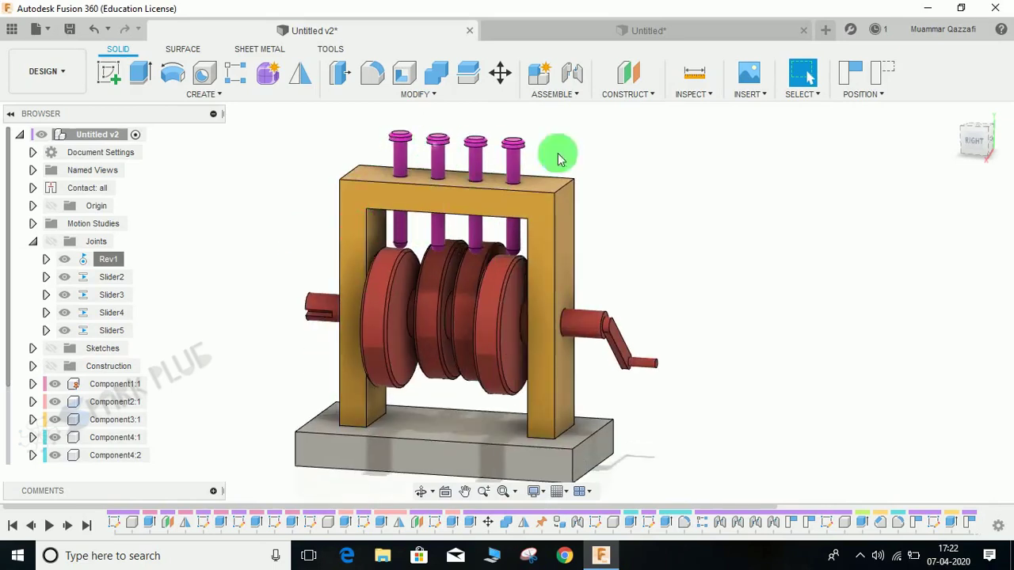
Step: Turn the crank of the finished cam mechanism, then create a new empty design and switch to it
{"action": "left_click_drag", "start_coordinate": [493, 290], "coordinate": [836, 62]}
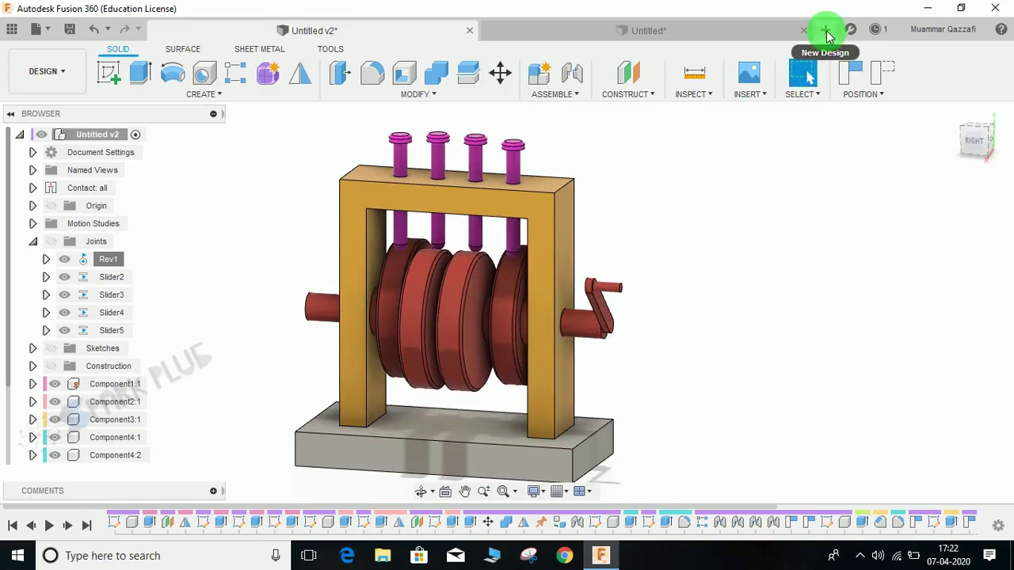
{"action": "left_click", "coordinate": [825, 30]}
{"action": "left_click", "coordinate": [309, 24]}
{"action": "middle_click_drag", "start_coordinate": [450, 228], "coordinate": [473, 236], "text": "shift"}
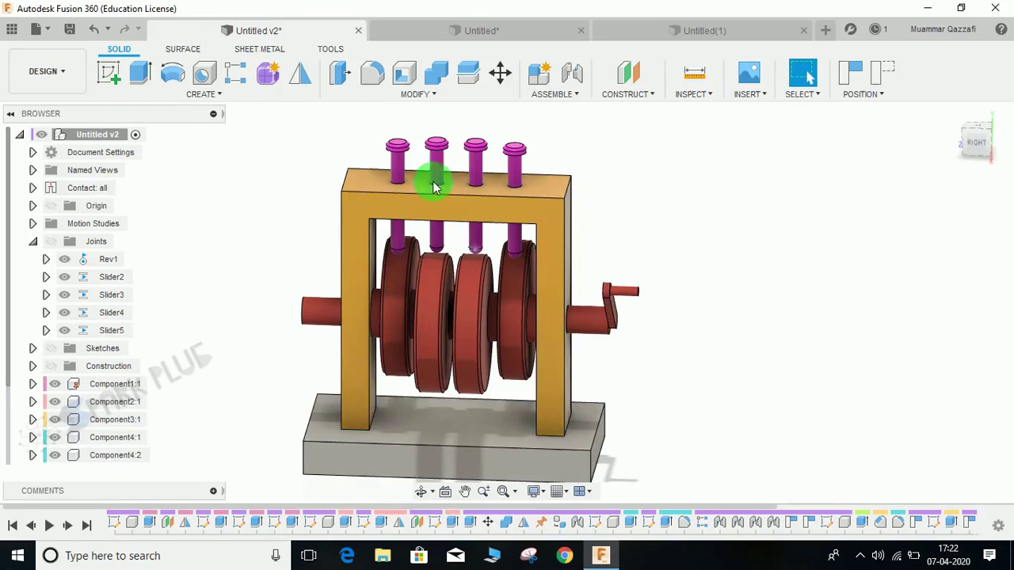
{"action": "left_click", "coordinate": [694, 38]}
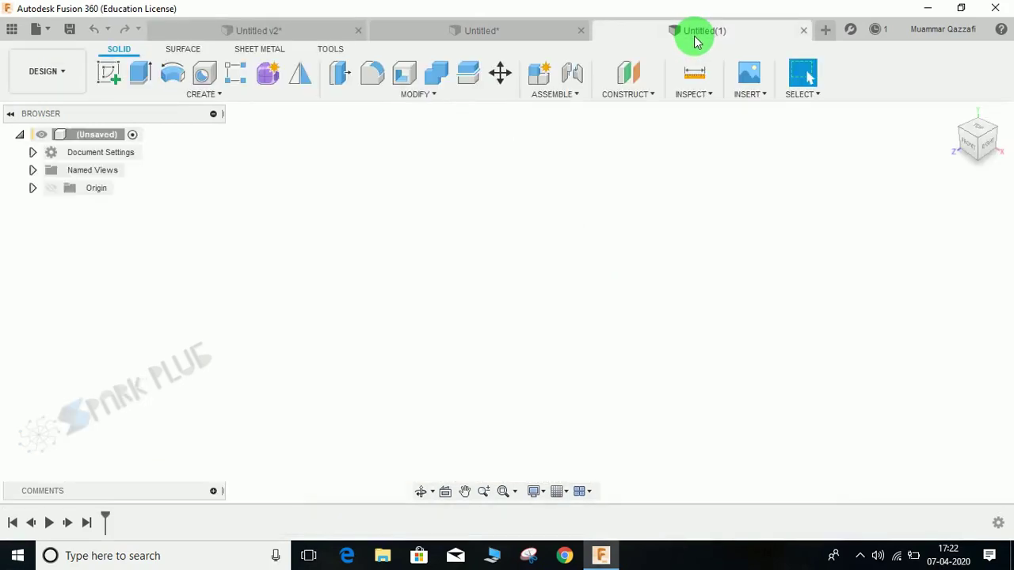
{"action": "left_click", "coordinate": [633, 72]}
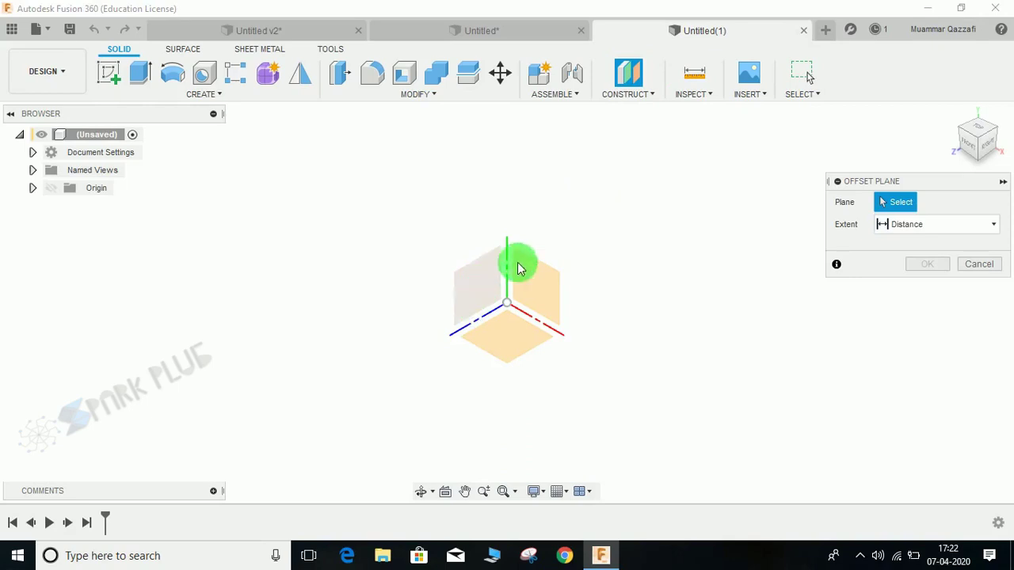
{"action": "left_click", "coordinate": [273, 30]}
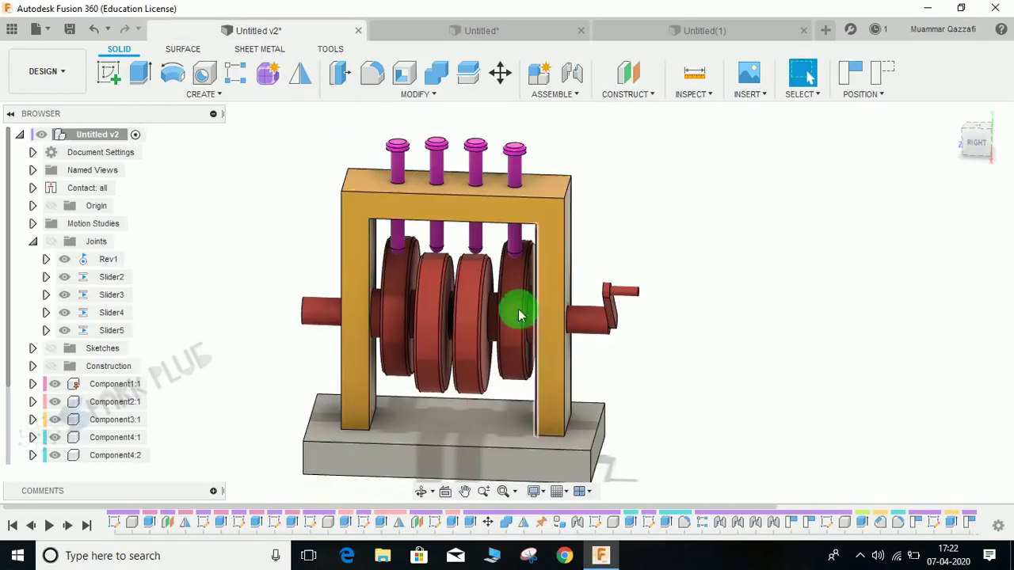
{"action": "mouse_move", "coordinate": [425, 342]}
{"action": "middle_mouse_down", "text": "shift"}
{"action": "mouse_move", "coordinate": [447, 329]}
{"action": "mouse_move", "coordinate": [425, 330]}
{"action": "mouse_move", "coordinate": [491, 315]}
{"action": "mouse_move", "coordinate": [485, 305]}
{"action": "middle_mouse_up", "text": "shift"}
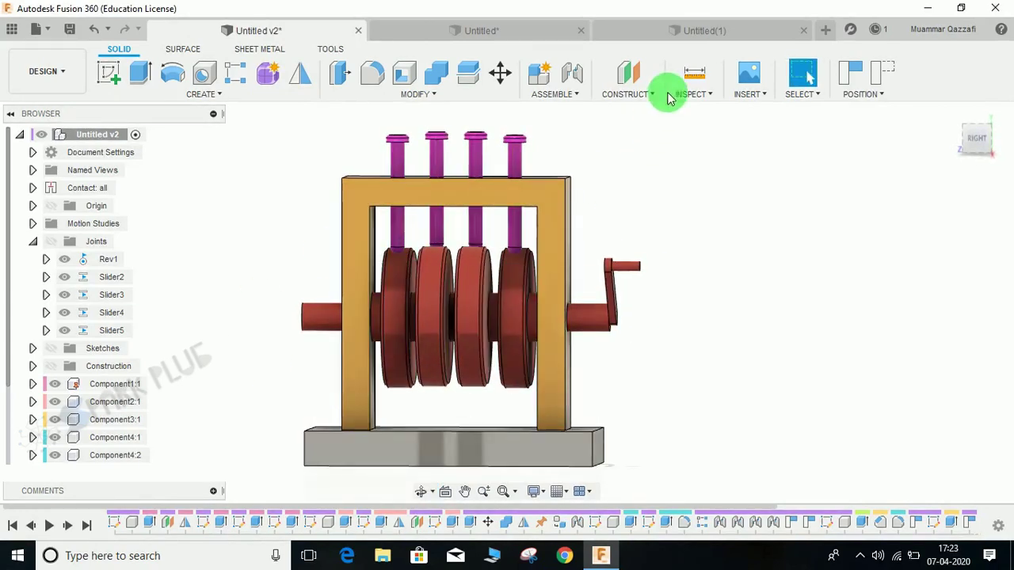
{"action": "left_click", "coordinate": [665, 33]}
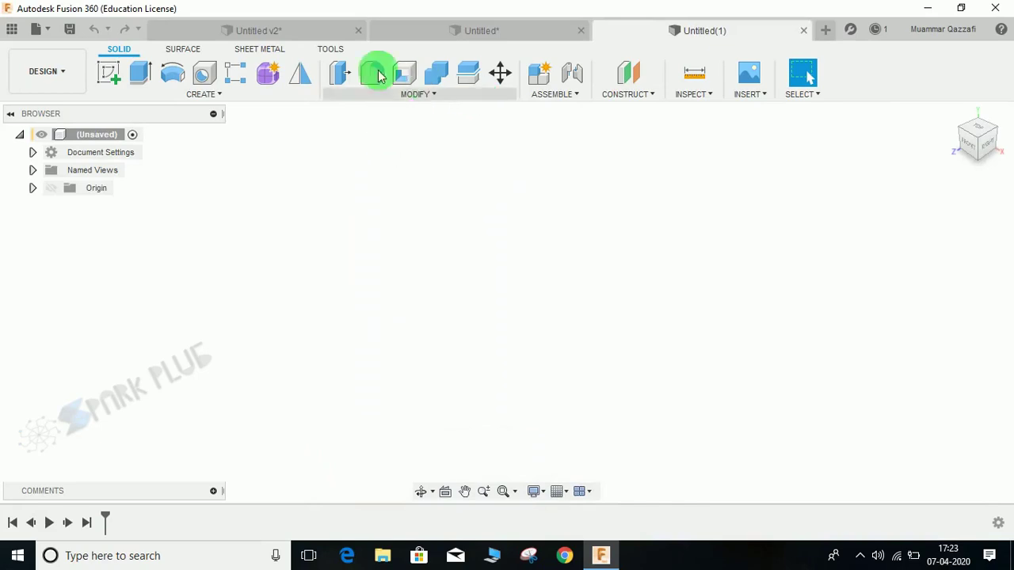
Step: Create a construction plane offset 80 mm from the YZ plane
{"action": "left_click", "coordinate": [622, 75]}
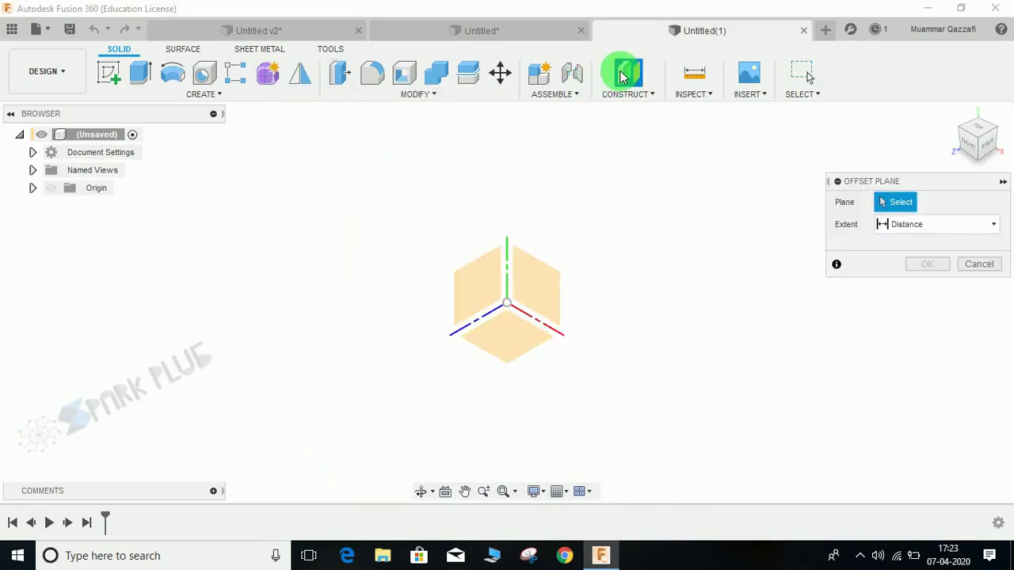
{"action": "left_click", "coordinate": [485, 293]}
{"action": "left_click_drag", "start_coordinate": [507, 294], "coordinate": [539, 316]}
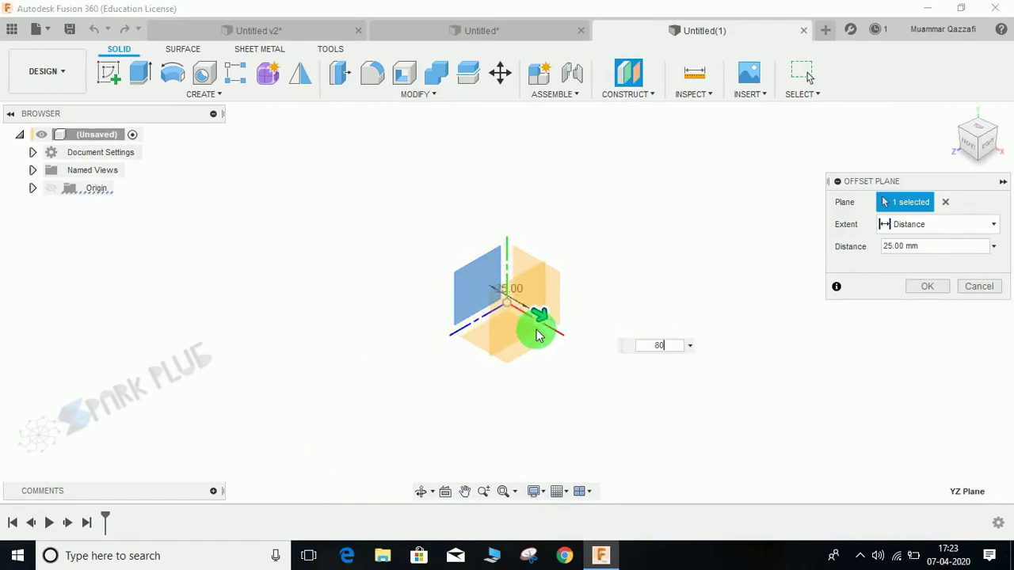
{"action": "type", "text": "80"}
{"action": "key", "text": "Return"}
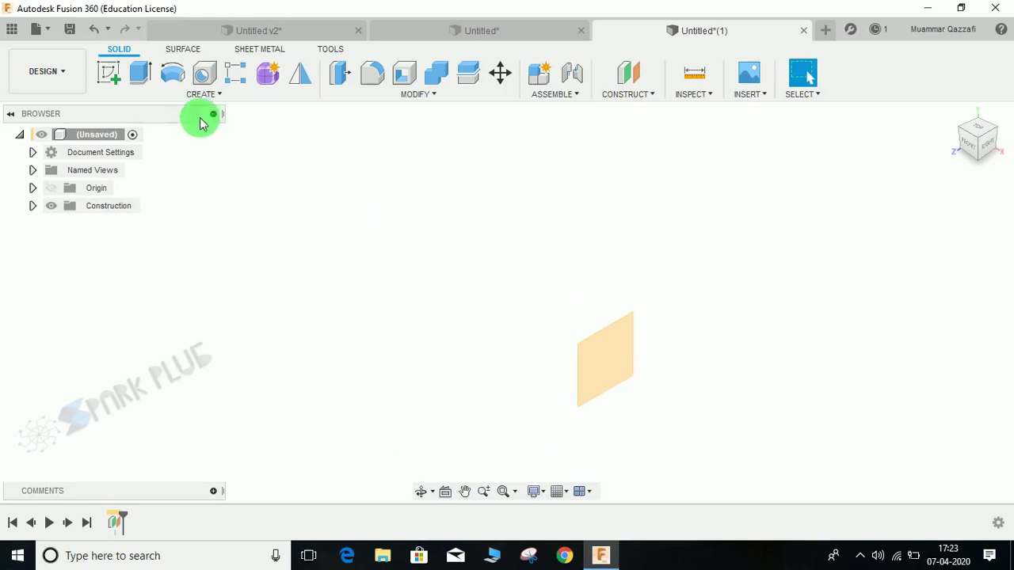
Step: Sketch an upright rectangle about 55 mm wide and 116 mm high around the origin on the offset plane
{"action": "left_click", "coordinate": [111, 73]}
{"action": "left_click", "coordinate": [625, 372]}
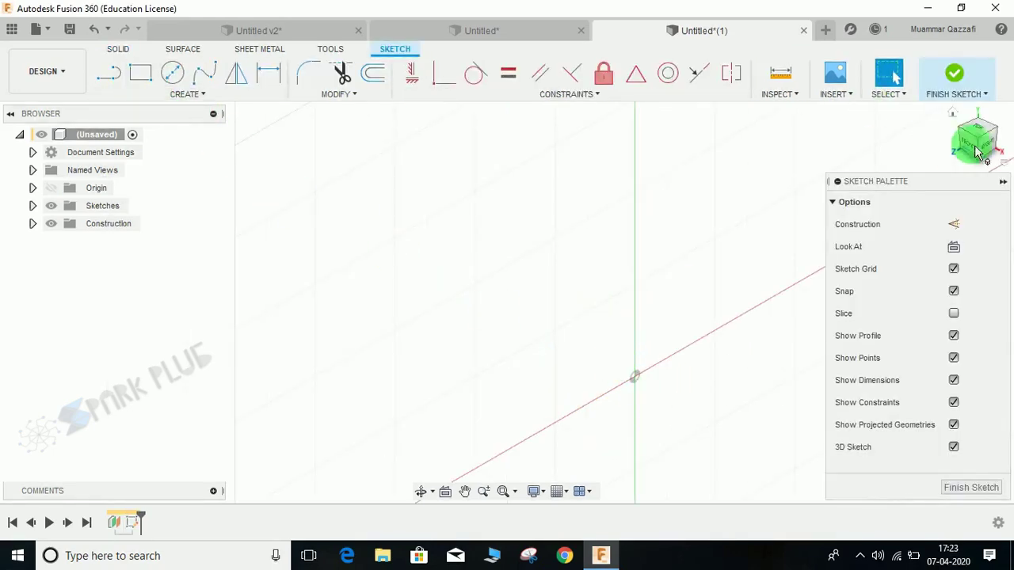
{"action": "left_click", "coordinate": [1002, 155]}
{"action": "left_click", "coordinate": [140, 73]}
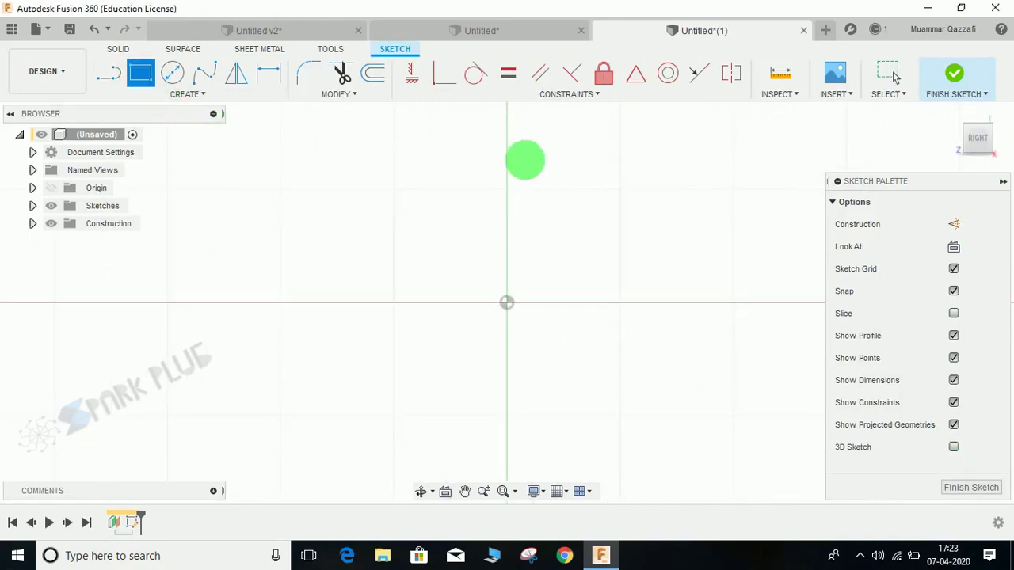
{"action": "left_click", "coordinate": [459, 148]}
{"action": "left_click", "coordinate": [583, 410]}
{"action": "mouse_move", "coordinate": [582, 410]}
{"action": "middle_mouse_down"}
{"action": "mouse_move", "coordinate": [551, 388]}
{"action": "mouse_move", "coordinate": [464, 403]}
{"action": "middle_mouse_up"}
Step: Dimension the rectangle 50 mm wide and 180 mm high and finish the sketch
{"action": "key", "text": "d"}
{"action": "left_click", "coordinate": [441, 198]}
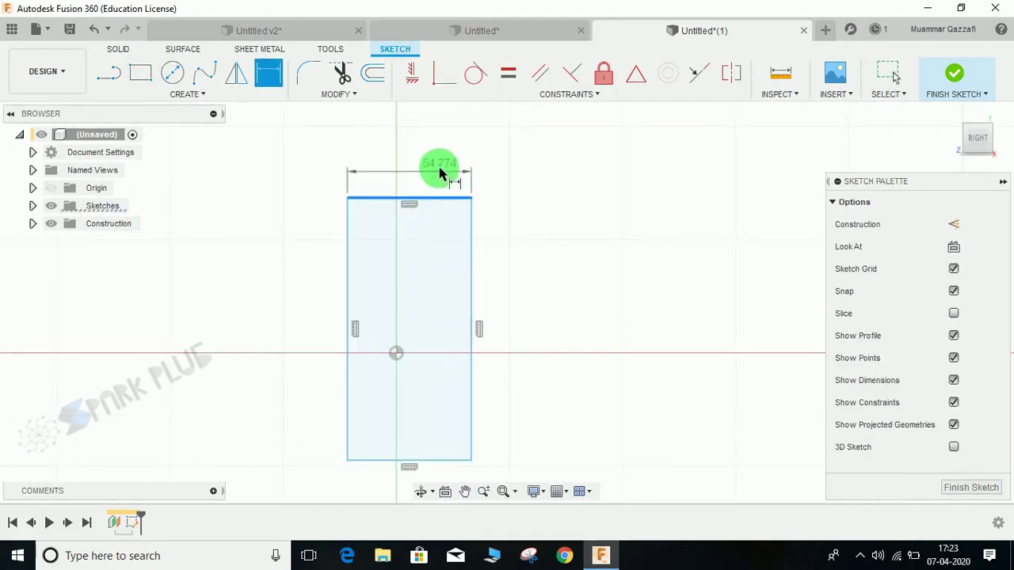
{"action": "left_click", "coordinate": [440, 164]}
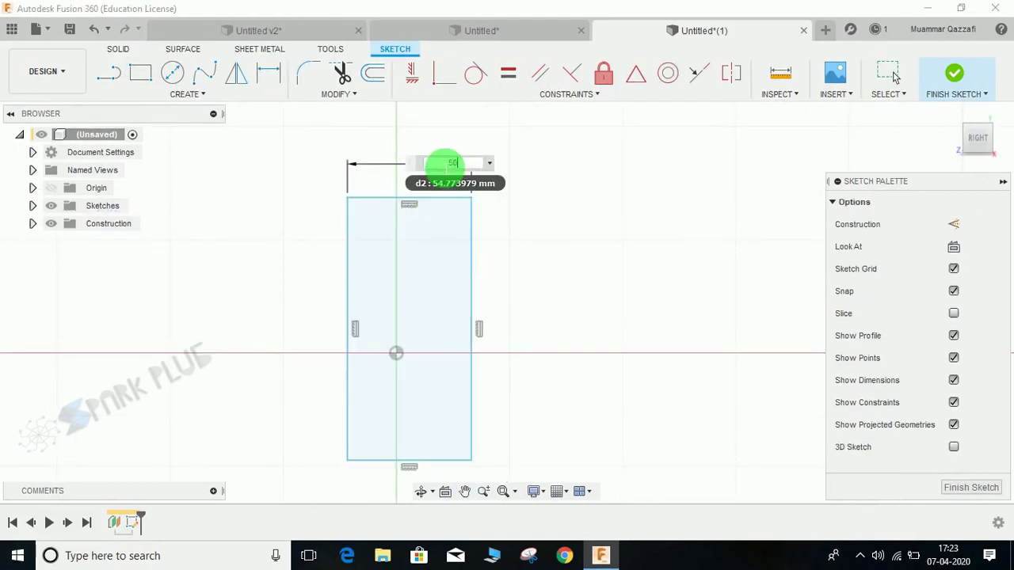
{"action": "key", "text": "Return"}
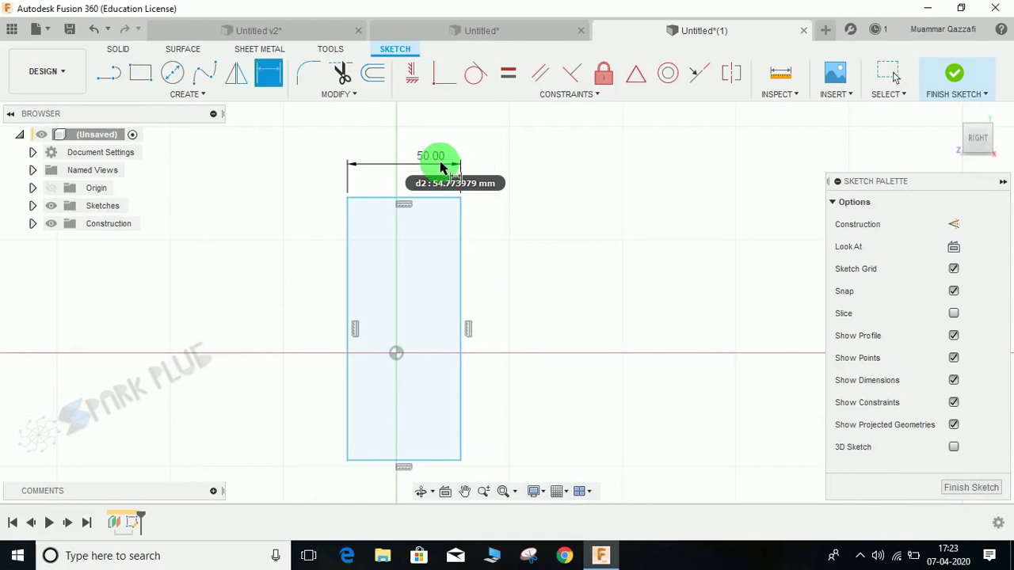
{"action": "left_click", "coordinate": [460, 238]}
{"action": "left_click", "coordinate": [518, 250]}
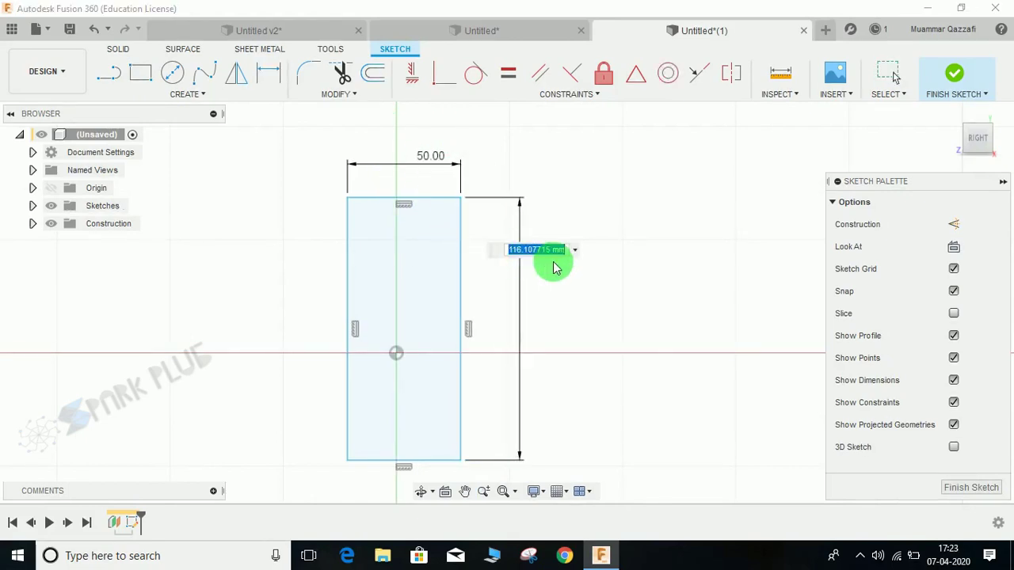
{"action": "type", "text": "180"}
{"action": "key", "text": "Return"}
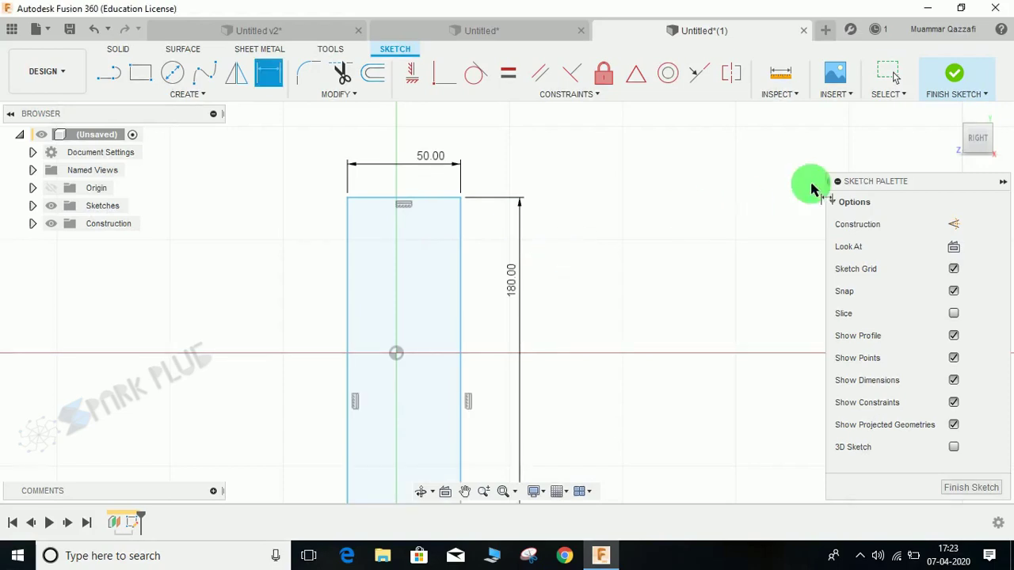
{"action": "left_click", "coordinate": [953, 77]}
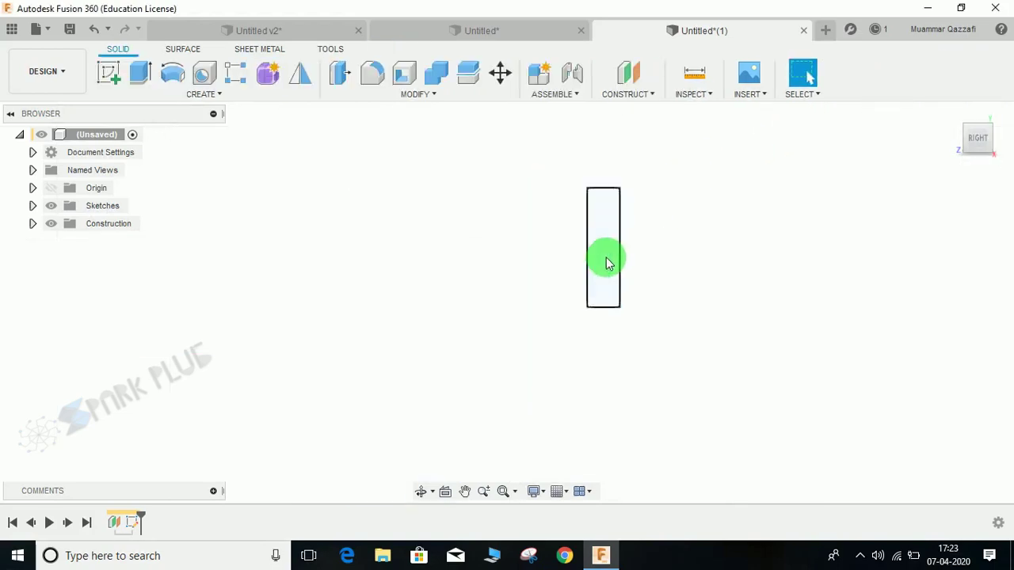
Step: Extrude the rectangular profile by -20 mm as a new component
{"action": "left_click", "coordinate": [141, 72]}
{"action": "left_click", "coordinate": [515, 271]}
{"action": "left_click_drag", "start_coordinate": [525, 280], "coordinate": [505, 273]}
{"action": "left_click", "coordinate": [943, 289]}
{"action": "left_click", "coordinate": [846, 304]}
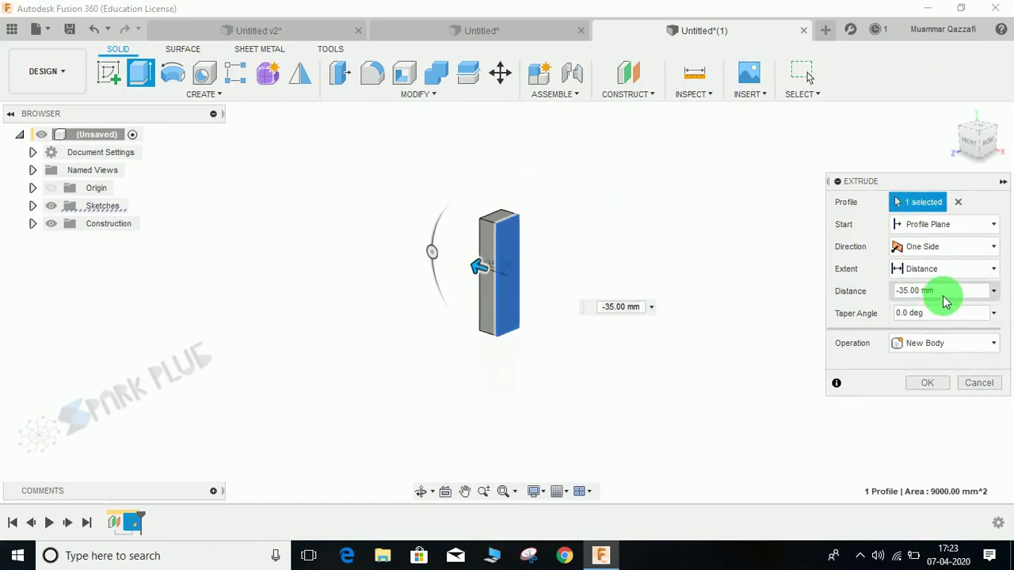
{"action": "left_click_drag", "start_coordinate": [948, 300], "coordinate": [823, 310]}
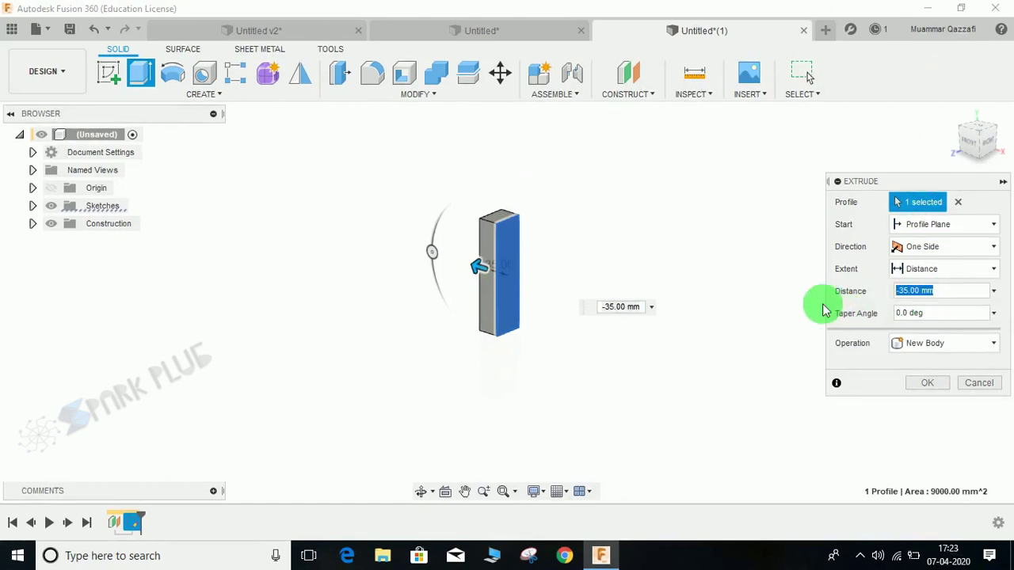
{"action": "key", "text": "Return"}
{"action": "left_click", "coordinate": [919, 347]}
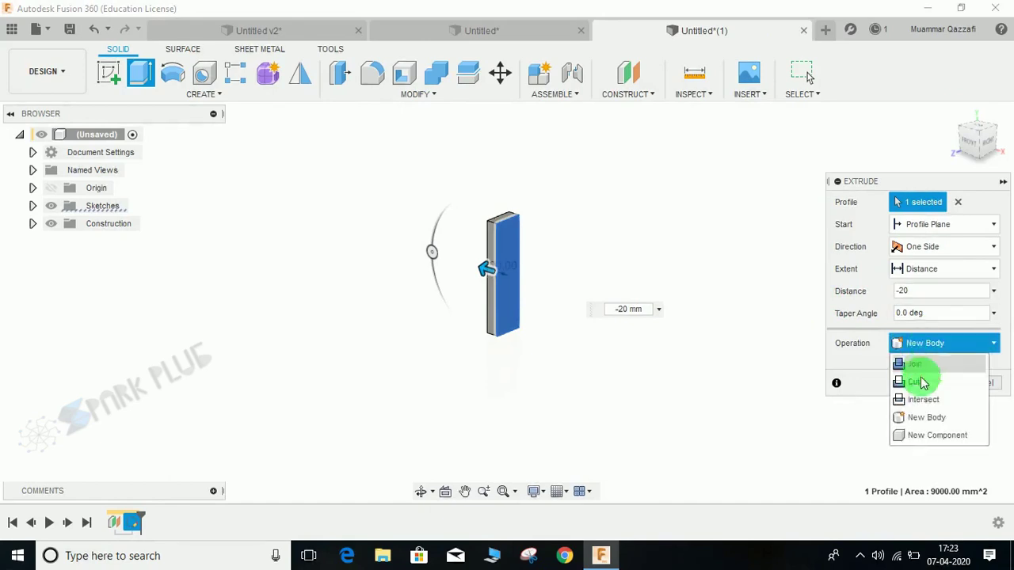
{"action": "left_click", "coordinate": [923, 434]}
{"action": "left_click", "coordinate": [927, 385]}
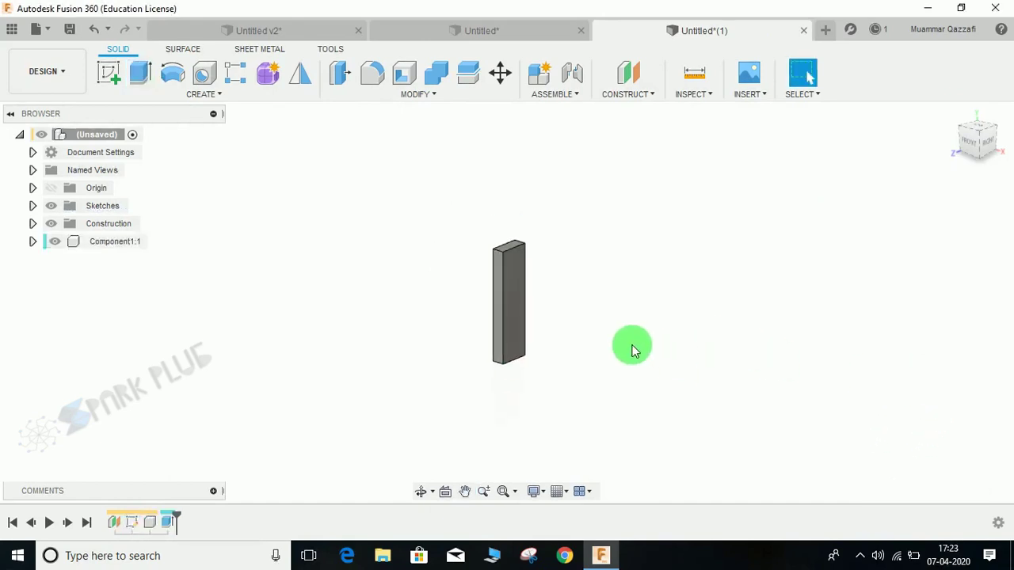
Step: Turn on component colour display and mirror the upright's body across the YZ plane
{"action": "scroll", "coordinate": [633, 349], "scroll_direction": "up", "scroll_amount": 2}
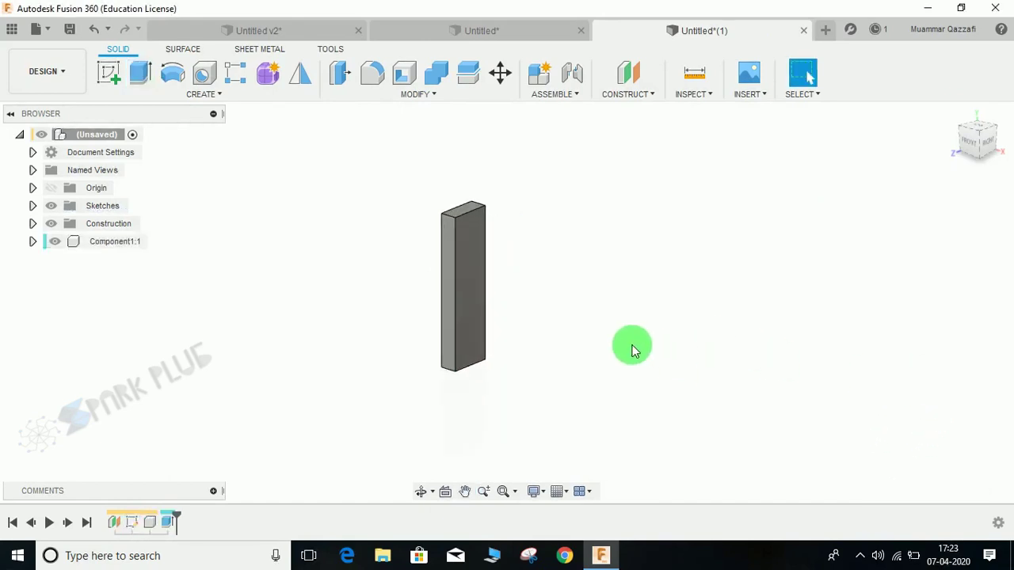
{"action": "key", "text": "shift+n"}
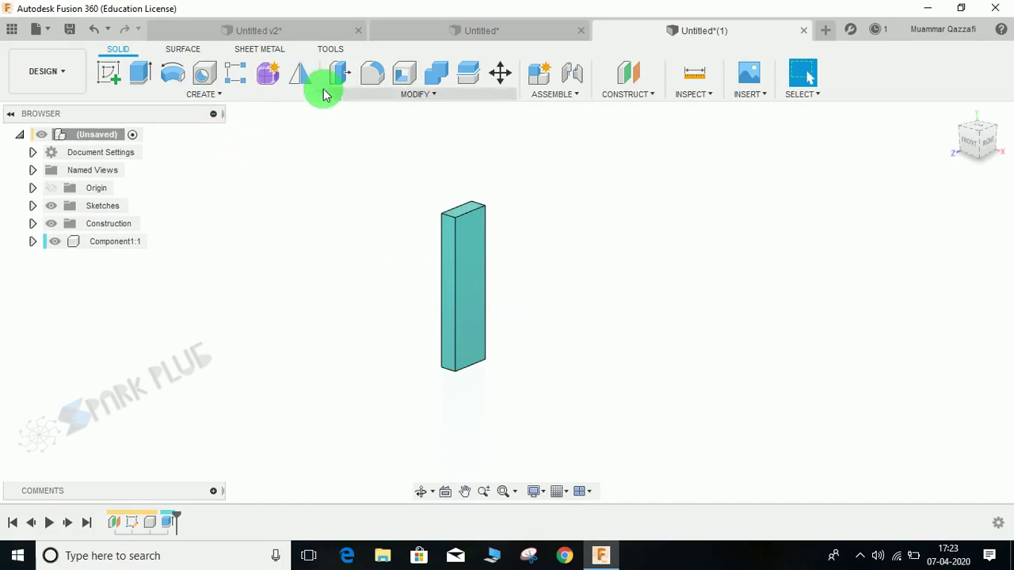
{"action": "left_click", "coordinate": [299, 73]}
{"action": "left_click", "coordinate": [942, 202]}
{"action": "left_click", "coordinate": [928, 241]}
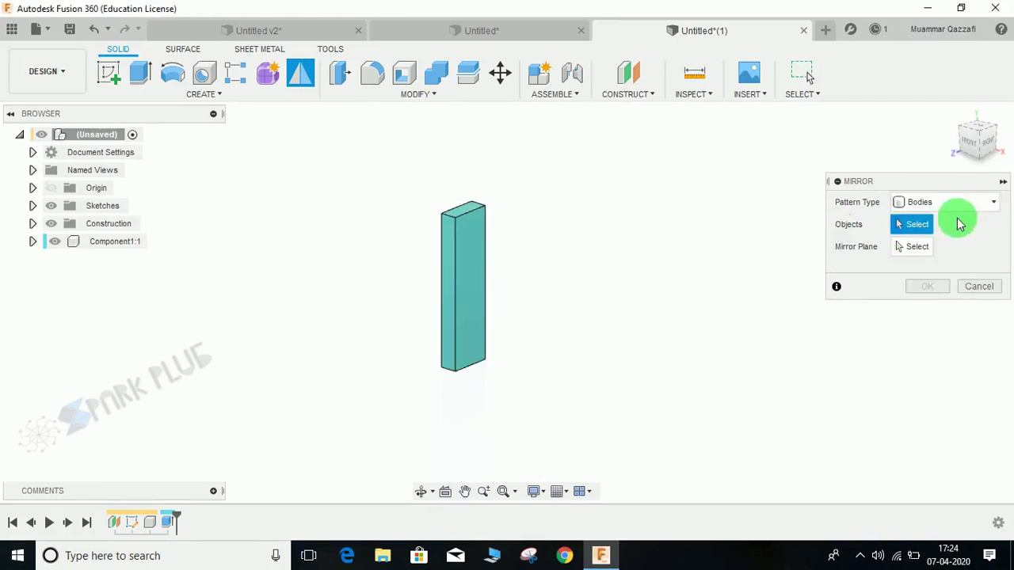
{"action": "left_click", "coordinate": [480, 249]}
{"action": "left_click", "coordinate": [863, 252]}
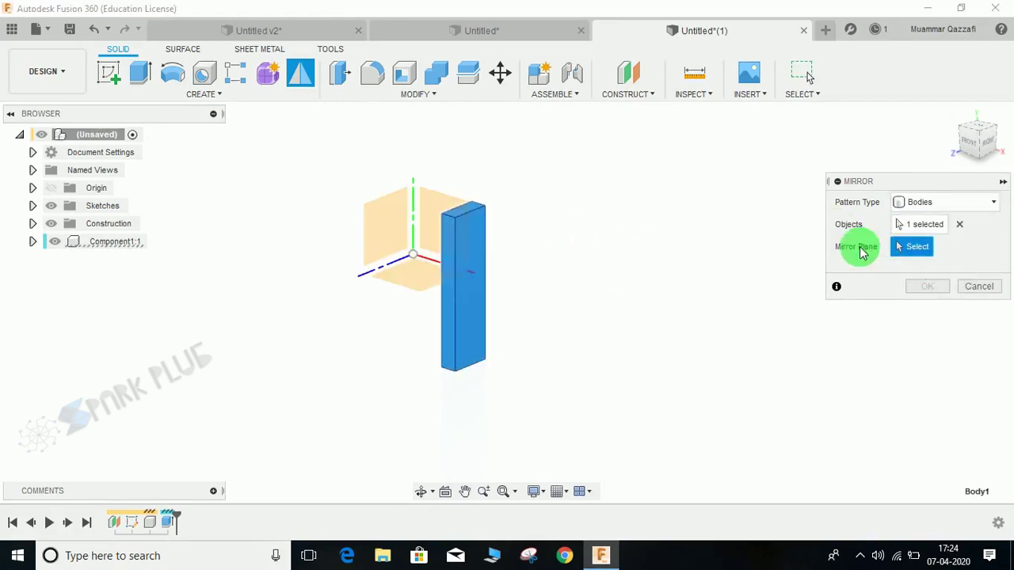
{"action": "left_click", "coordinate": [373, 240]}
{"action": "left_click", "coordinate": [921, 285]}
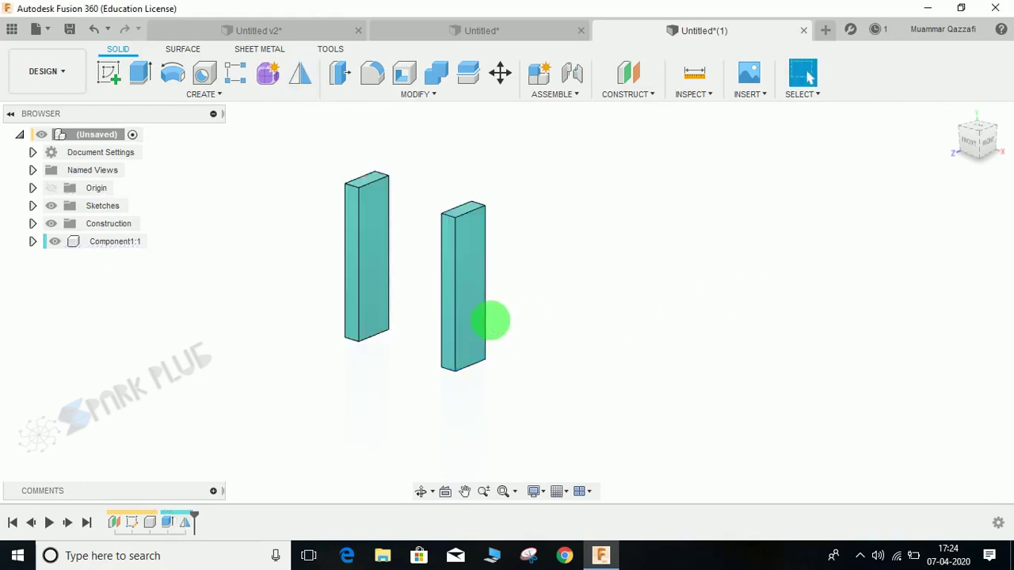
Step: Measure the distance between the outer faces of the two uprights
{"action": "scroll", "coordinate": [507, 341], "scroll_direction": "up", "scroll_amount": 3}
{"action": "left_click", "coordinate": [694, 73]}
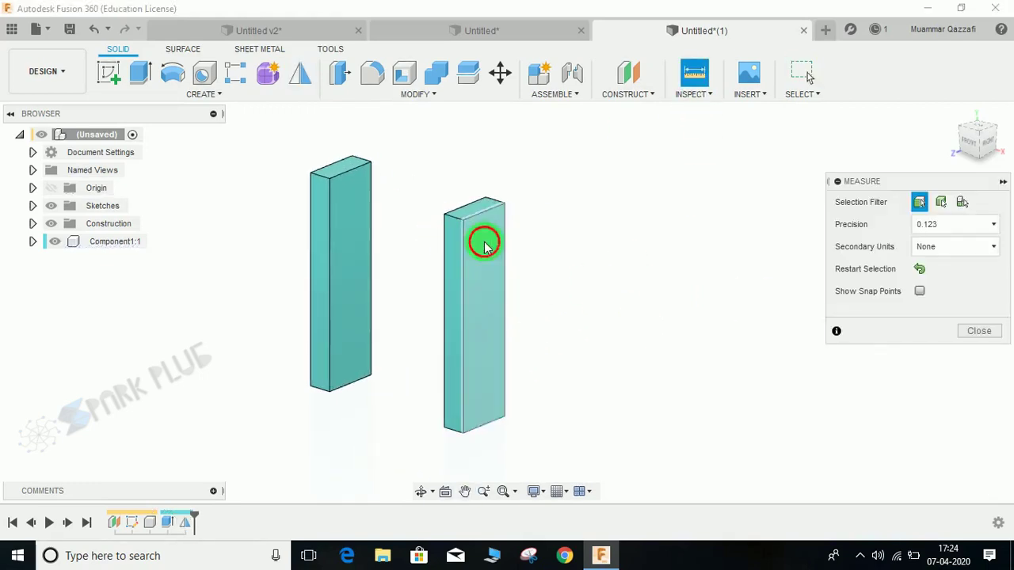
{"action": "left_click", "coordinate": [481, 242]}
{"action": "middle_click_drag", "start_coordinate": [410, 310], "coordinate": [358, 284], "text": "shift"}
{"action": "left_click", "coordinate": [358, 284]}
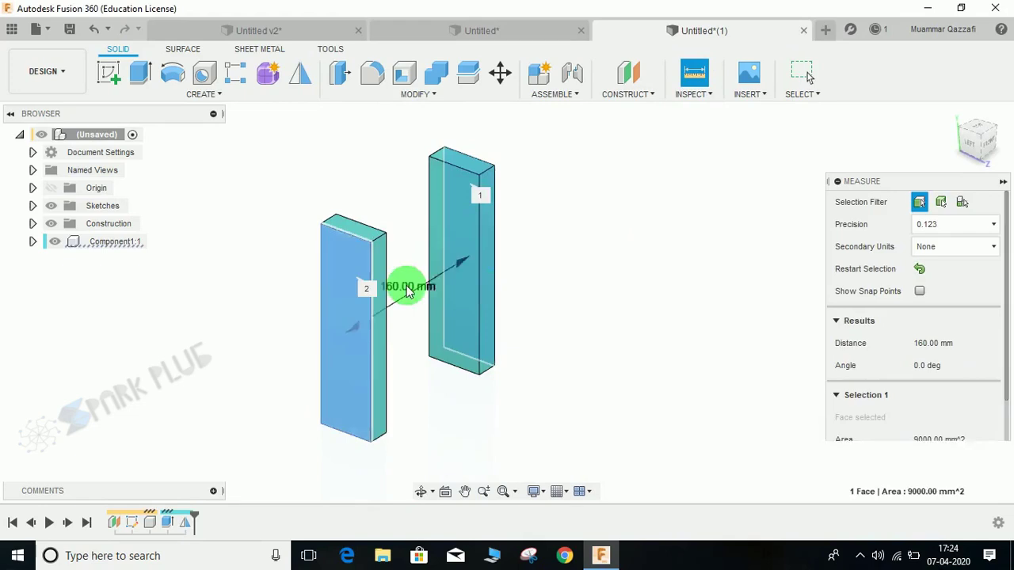
{"action": "mouse_move", "coordinate": [563, 290]}
{"action": "middle_mouse_down", "text": "shift"}
{"action": "mouse_move", "coordinate": [525, 290]}
{"action": "mouse_move", "coordinate": [554, 293]}
{"action": "middle_mouse_up", "text": "shift"}
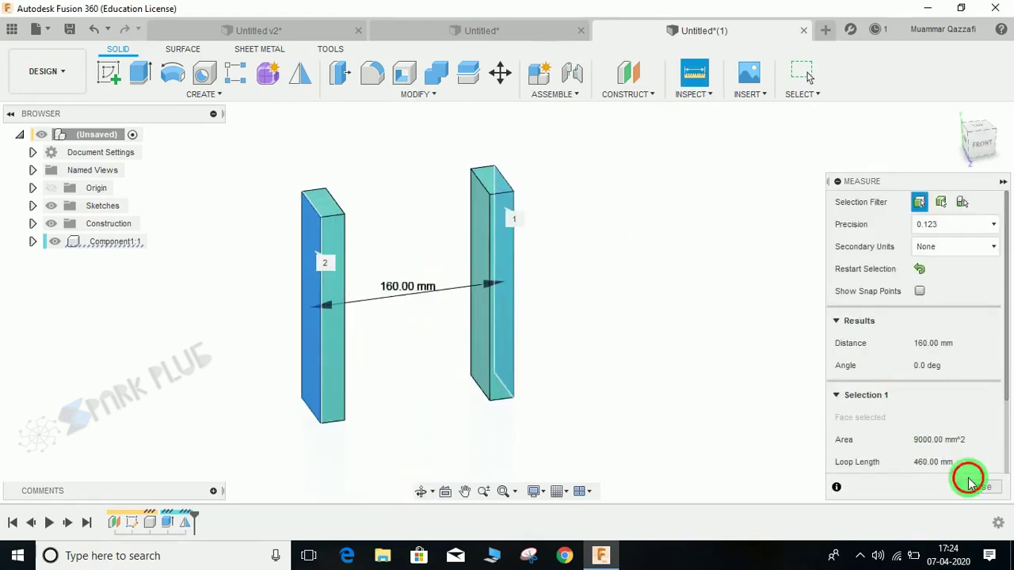
{"action": "left_click", "coordinate": [979, 486]}
Step: Start a sketch on an upright's outer face and draw a rectangle across its full width from the upper corner
{"action": "middle_click_drag", "start_coordinate": [720, 443], "coordinate": [444, 301], "text": "shift"}
{"action": "left_click", "coordinate": [123, 83]}
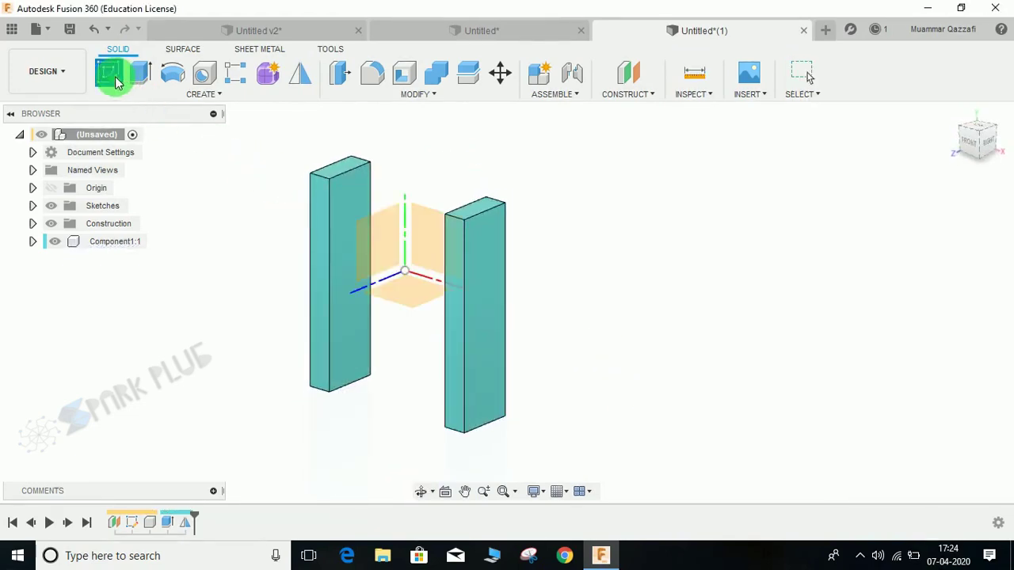
{"action": "left_click", "coordinate": [484, 234]}
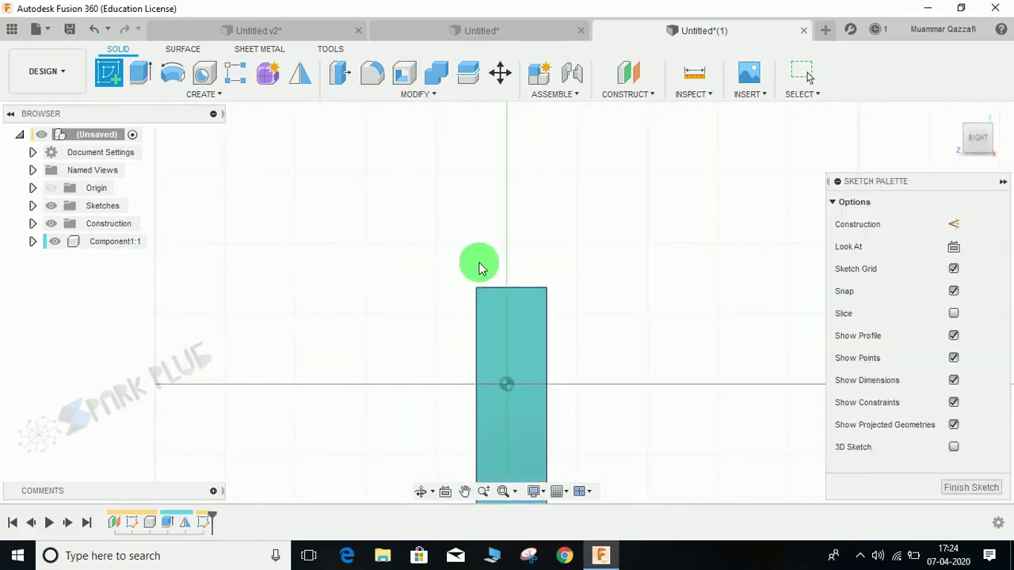
{"action": "key", "text": "r"}
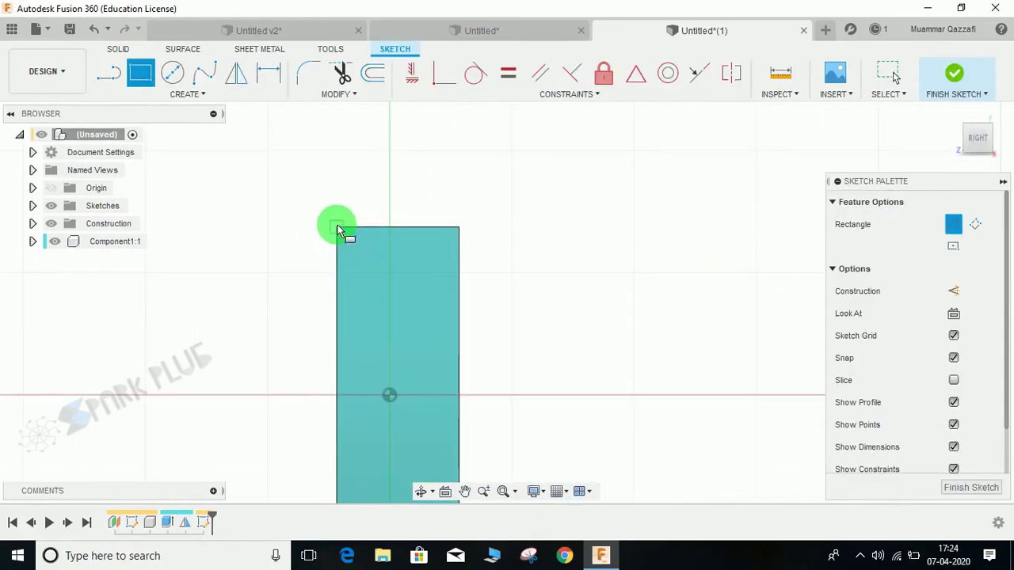
{"action": "left_click_drag", "start_coordinate": [337, 230], "coordinate": [438, 273]}
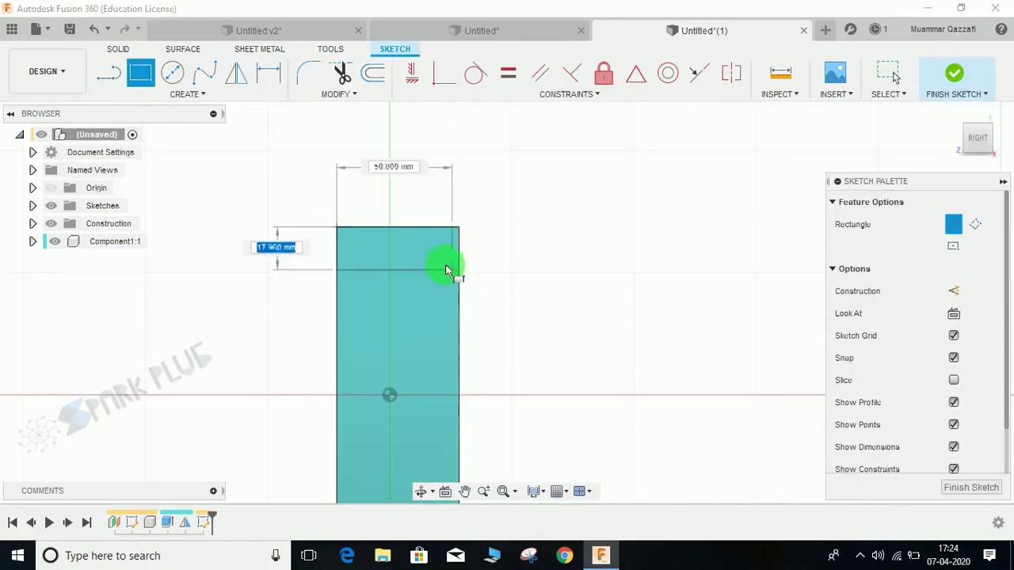
{"action": "left_click", "coordinate": [460, 278]}
{"action": "key", "text": "Escape"}
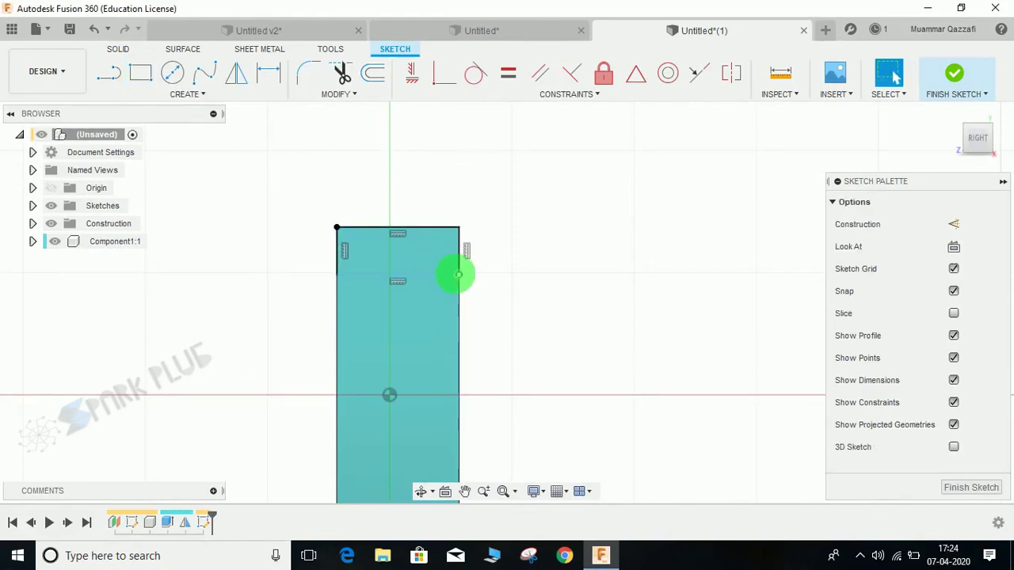
Step: Dimension the rectangle's height at 20 mm on the upright's outer face and finish the sketch
{"action": "left_click", "coordinate": [489, 262]}
{"action": "left_click", "coordinate": [545, 254]}
{"action": "type", "text": "20"}
{"action": "key", "text": "Return"}
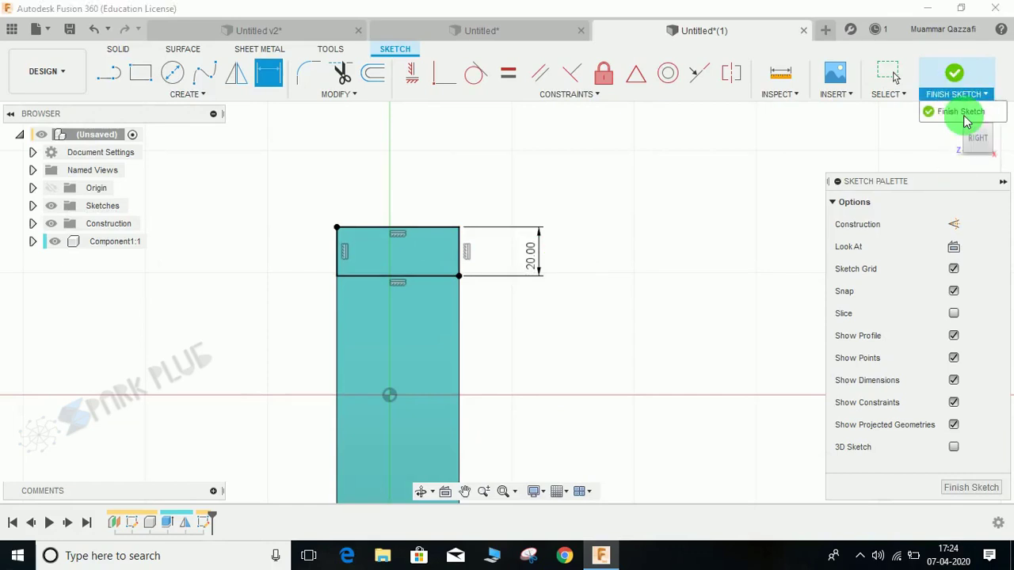
{"action": "left_click", "coordinate": [963, 91]}
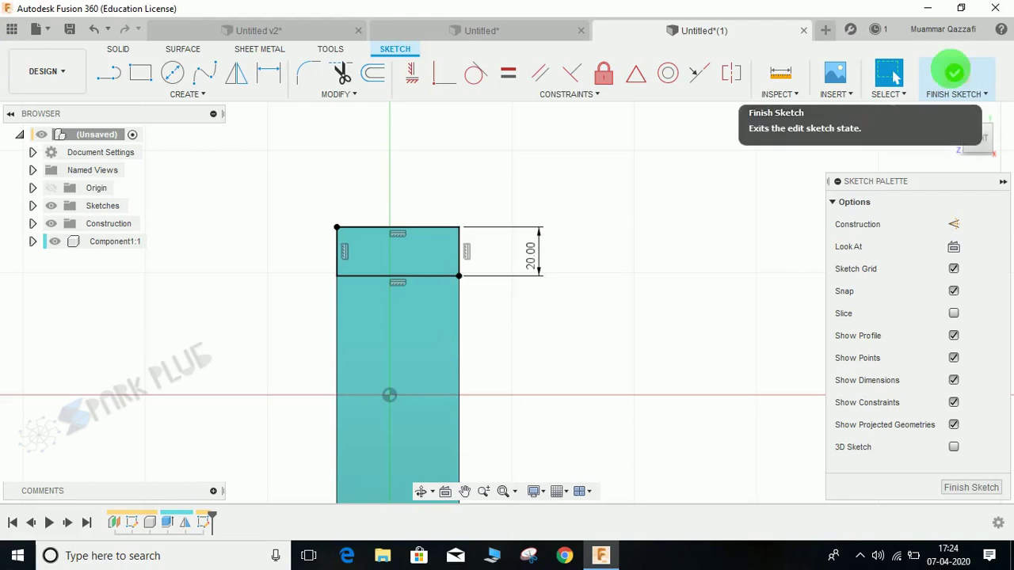
{"action": "left_click", "coordinate": [956, 74]}
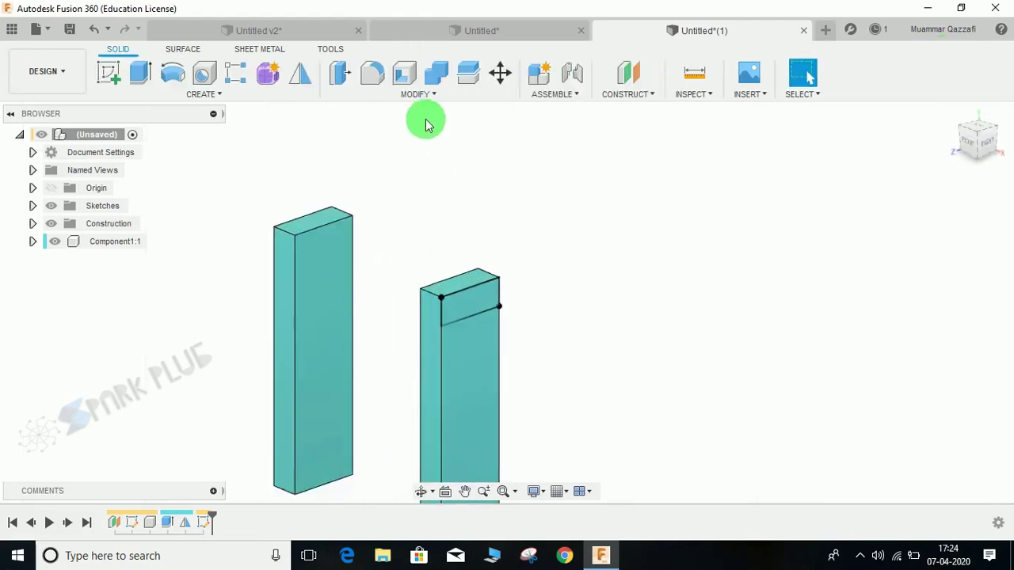
Step: Extrude the rectangle up to the opposite upright's outer face as a Join to form the frame's top
{"action": "left_click", "coordinate": [140, 72]}
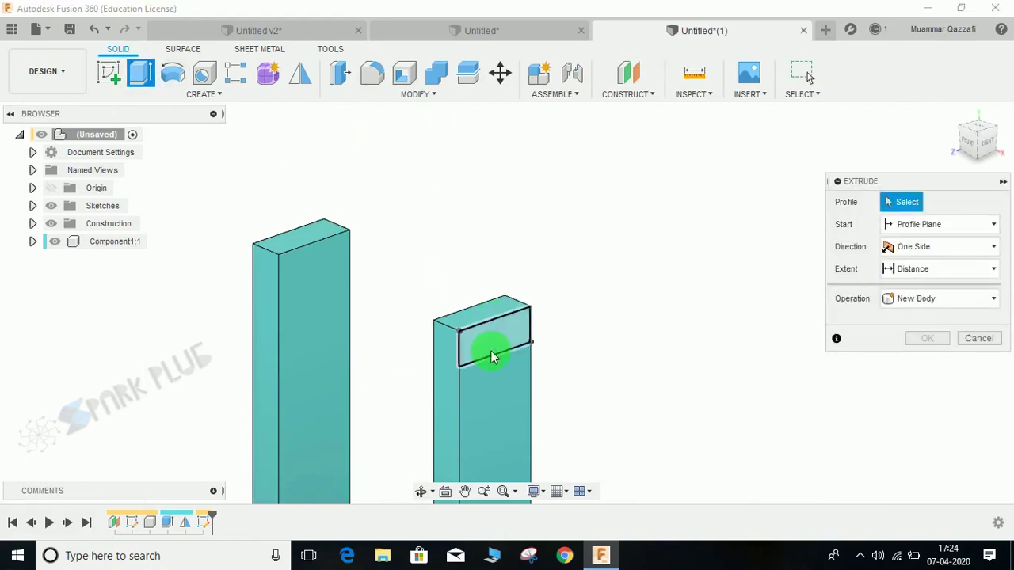
{"action": "left_click", "coordinate": [947, 267]}
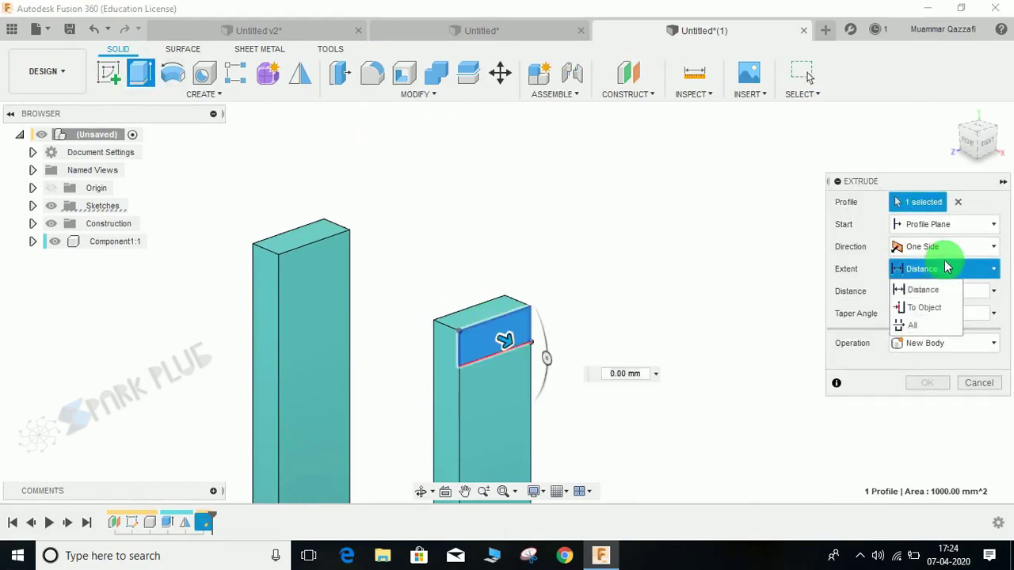
{"action": "left_click", "coordinate": [921, 309]}
{"action": "middle_click_drag", "start_coordinate": [371, 352], "coordinate": [500, 354], "text": "shift"}
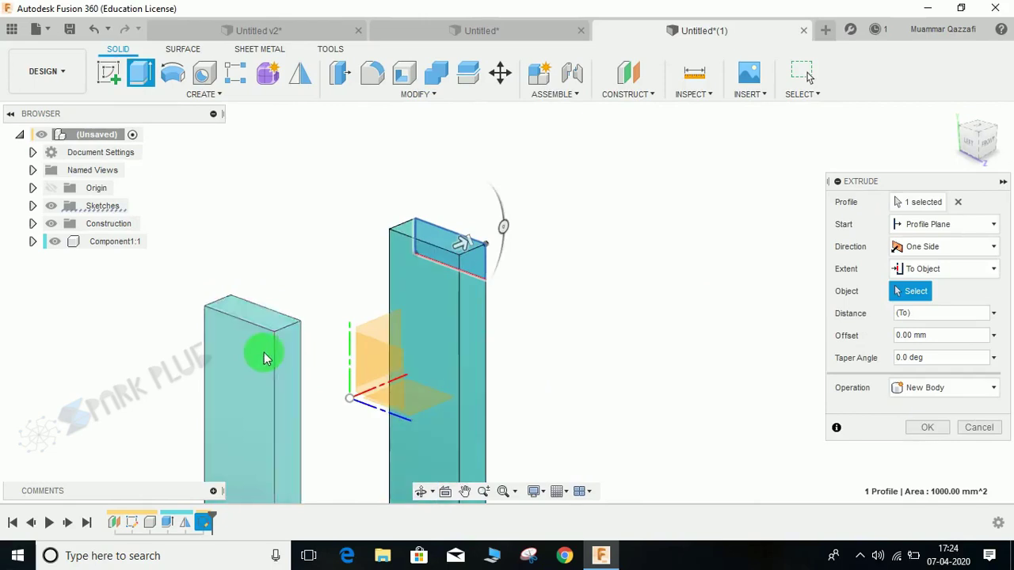
{"action": "left_click", "coordinate": [262, 359]}
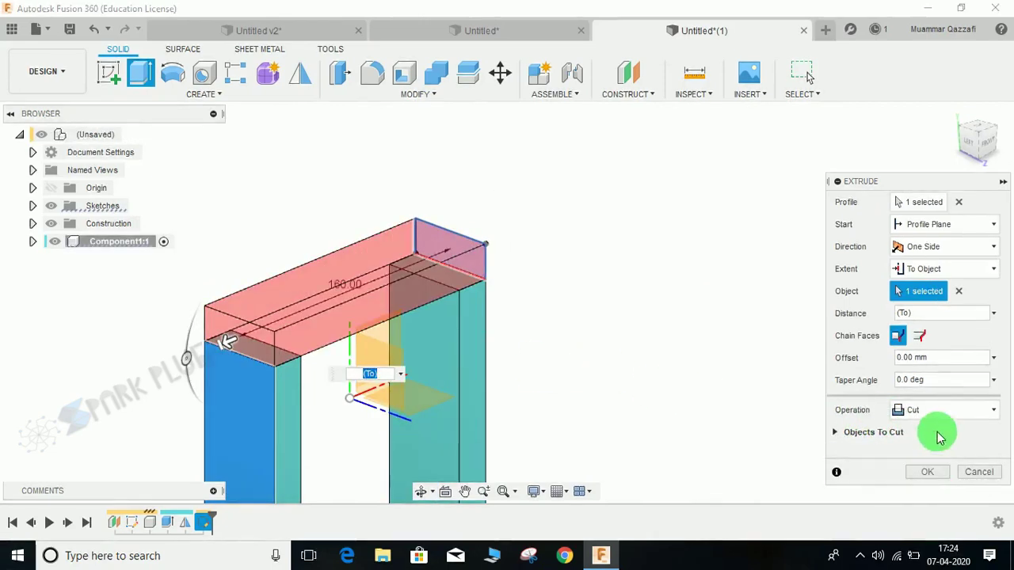
{"action": "left_click", "coordinate": [946, 409]}
{"action": "left_click", "coordinate": [919, 427]}
{"action": "left_click", "coordinate": [928, 451]}
Step: Start a sketch on the frame's outer side face and draw a vertical line from the lower edge's midpoint past the upper edge
{"action": "mouse_move", "coordinate": [548, 380]}
{"action": "middle_mouse_down", "text": "shift"}
{"action": "mouse_move", "coordinate": [594, 245]}
{"action": "mouse_move", "coordinate": [572, 289]}
{"action": "mouse_move", "coordinate": [565, 276]}
{"action": "mouse_move", "coordinate": [550, 376]}
{"action": "middle_mouse_up", "text": "shift"}
{"action": "middle_click_drag", "start_coordinate": [509, 314], "coordinate": [473, 325], "text": "shift"}
{"action": "scroll", "coordinate": [637, 242], "scroll_direction": "up", "scroll_amount": 1}
{"action": "middle_click_drag", "start_coordinate": [634, 240], "coordinate": [446, 391], "text": "shift"}
{"action": "left_click", "coordinate": [446, 391]}
{"action": "left_click", "coordinate": [111, 76]}
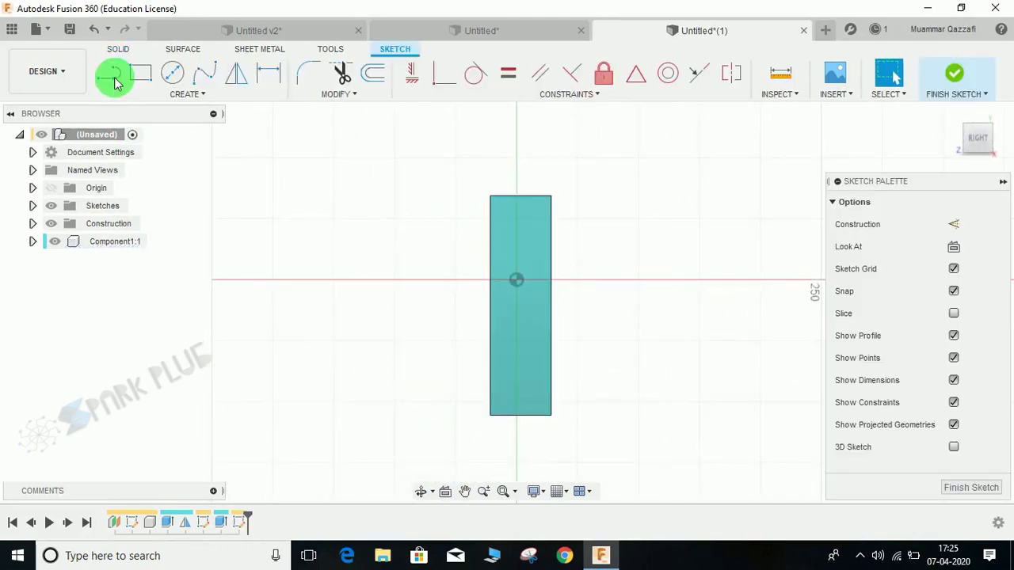
{"action": "left_click", "coordinate": [109, 74]}
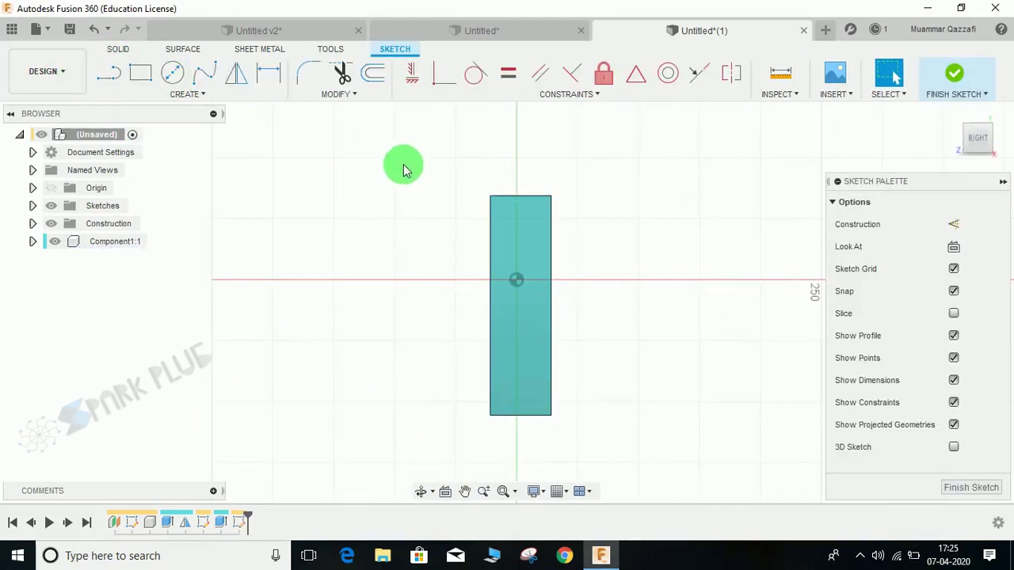
{"action": "left_click", "coordinate": [521, 416]}
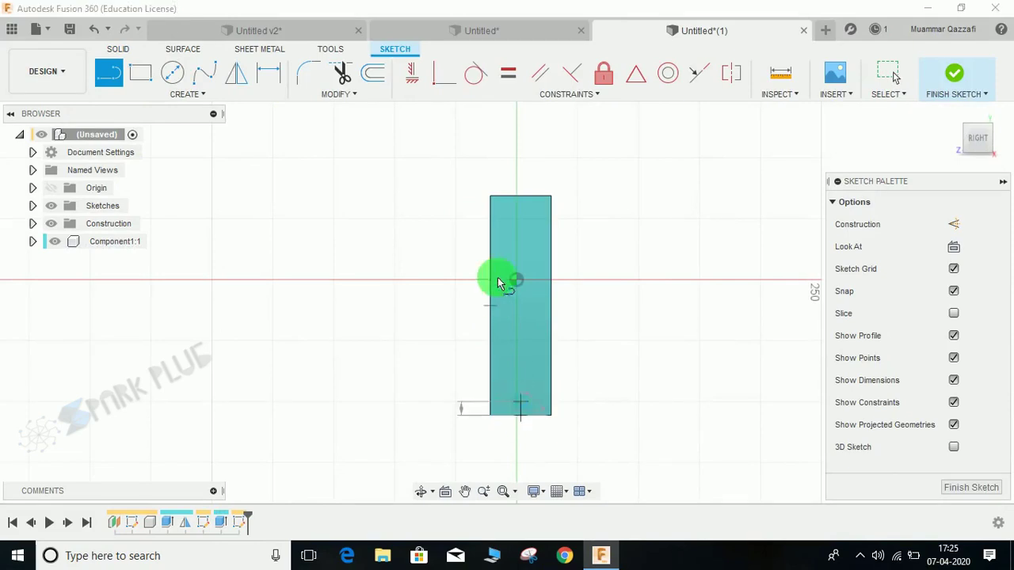
{"action": "left_click", "coordinate": [521, 172]}
{"action": "key", "text": "Escape"}
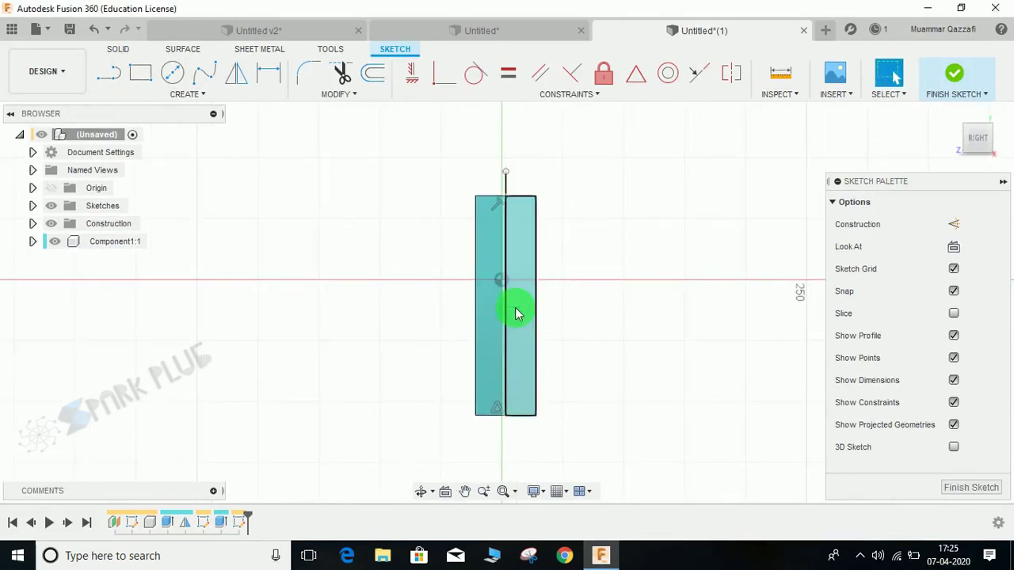
Step: Draw a 10 mm diameter circle centred on the vertical line in the lower half of the face
{"action": "scroll", "coordinate": [511, 305], "scroll_direction": "up", "scroll_amount": 5}
{"action": "scroll", "coordinate": [506, 252], "scroll_direction": "down", "scroll_amount": 3}
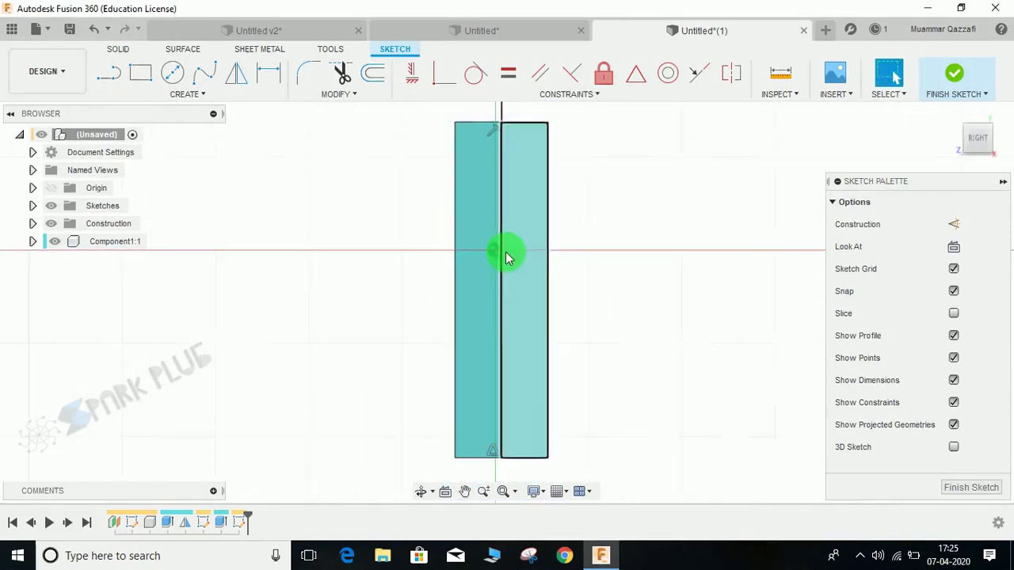
{"action": "scroll", "coordinate": [502, 477], "scroll_direction": "up", "scroll_amount": 3}
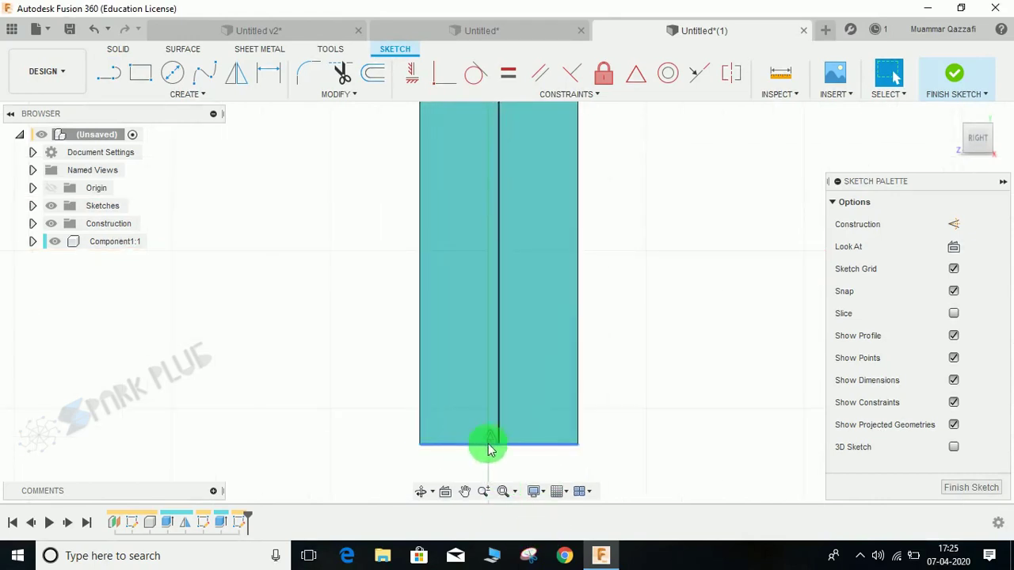
{"action": "scroll", "coordinate": [519, 444], "scroll_direction": "down", "scroll_amount": 3}
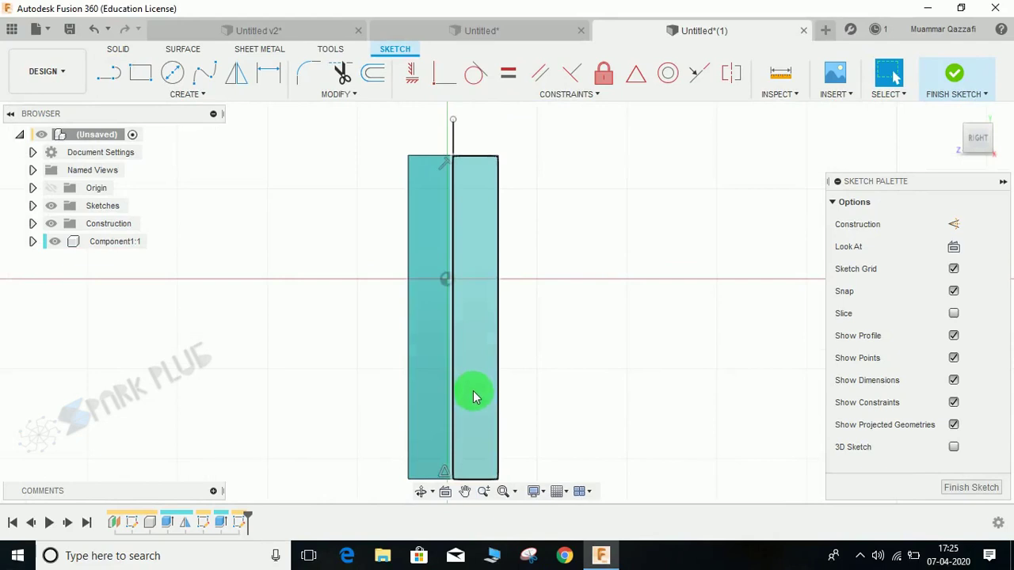
{"action": "key", "text": "c"}
{"action": "left_click", "coordinate": [454, 348]}
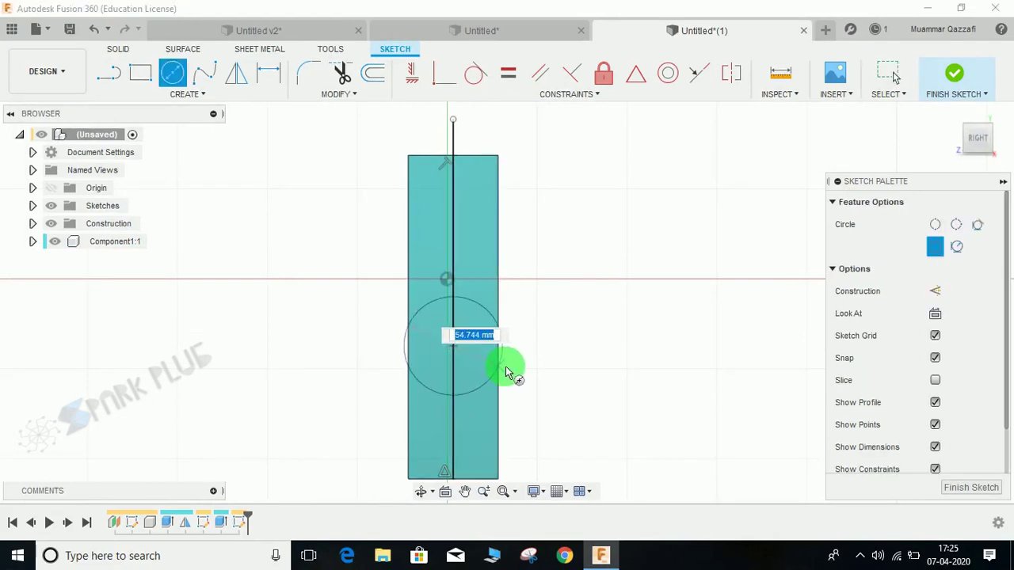
{"action": "type", "text": "35"}
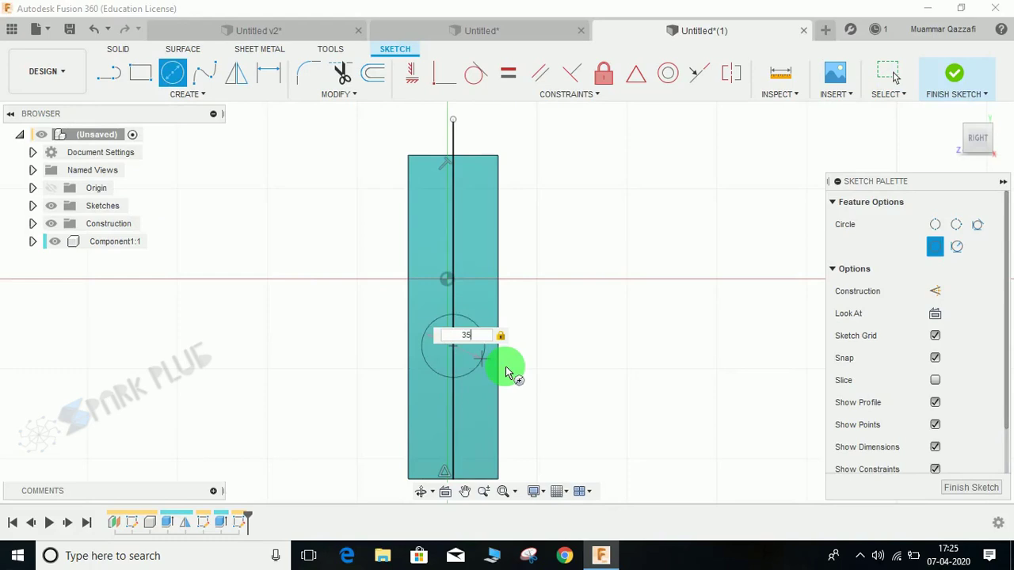
{"action": "key", "text": "BackSpace"}
{"action": "key", "text": "BackSpace"}
{"action": "type", "text": "10"}
{"action": "key", "text": "Return"}
Step: Set the circle's diameter to 20 mm
{"action": "scroll", "coordinate": [448, 361], "scroll_direction": "up", "scroll_amount": 3}
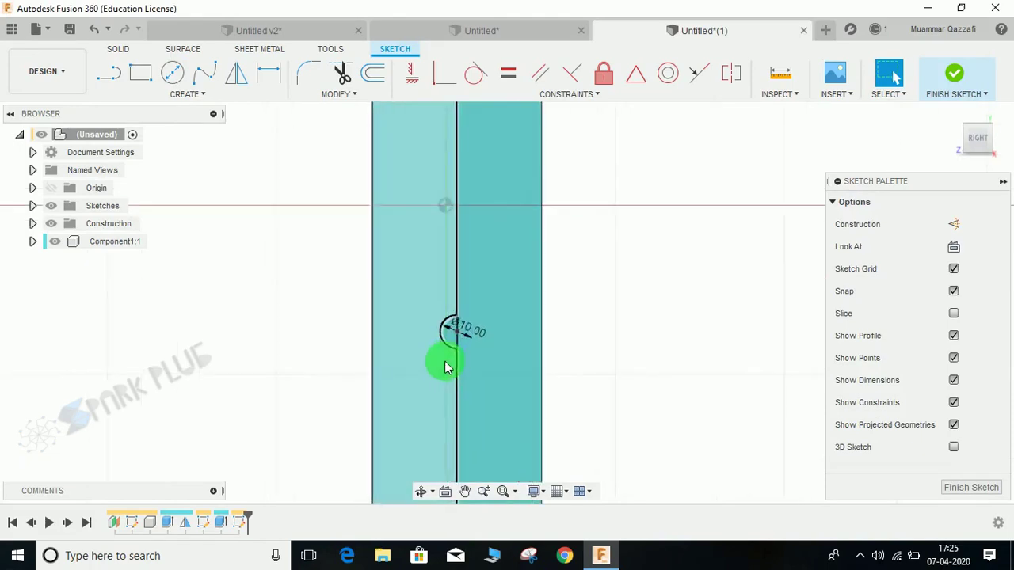
{"action": "scroll", "coordinate": [482, 356], "scroll_direction": "down", "scroll_amount": 4}
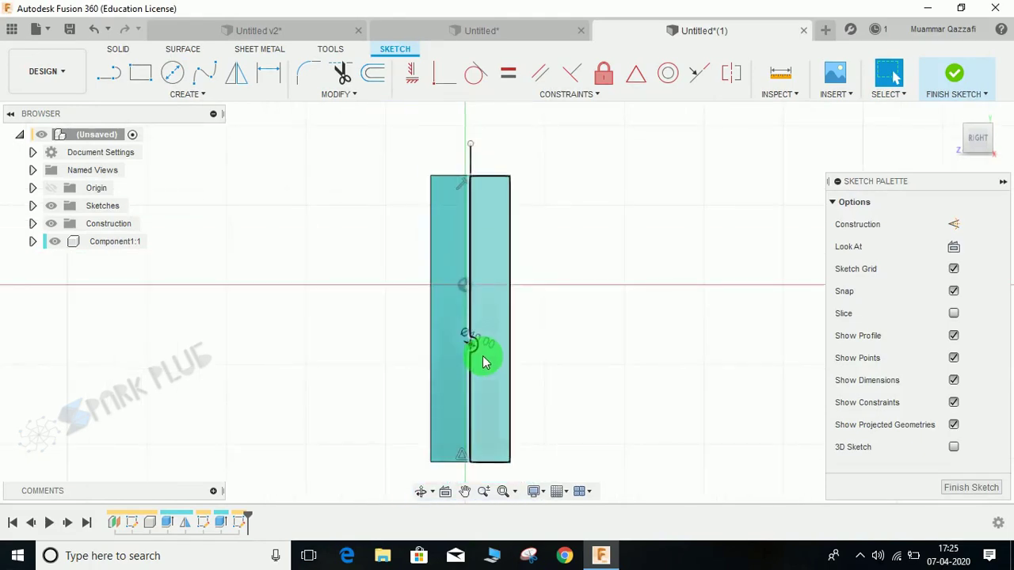
{"action": "scroll", "coordinate": [479, 351], "scroll_direction": "up", "scroll_amount": 3}
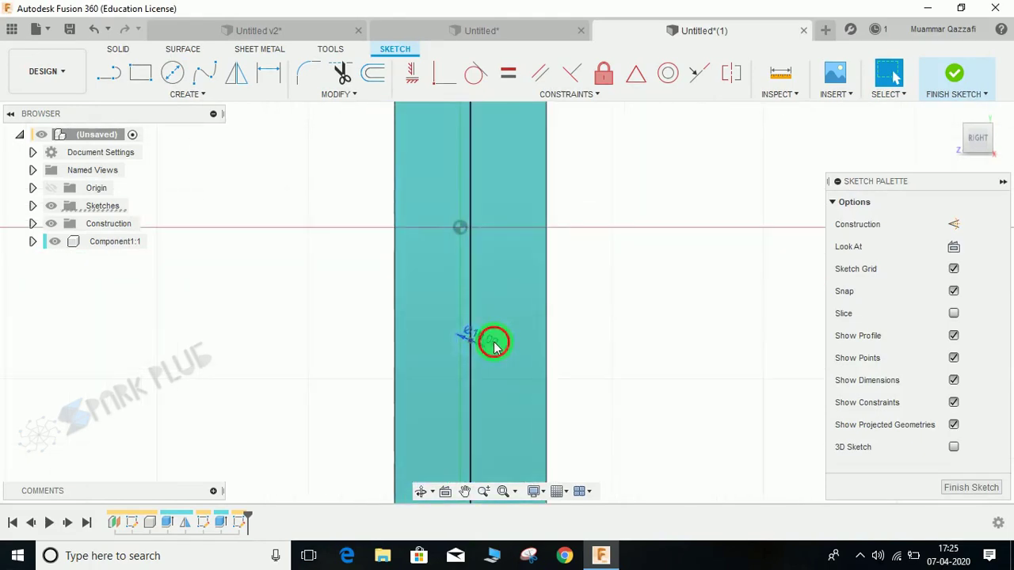
{"action": "double_click", "coordinate": [493, 341]}
{"action": "type", "text": "20"}
{"action": "key", "text": "Return"}
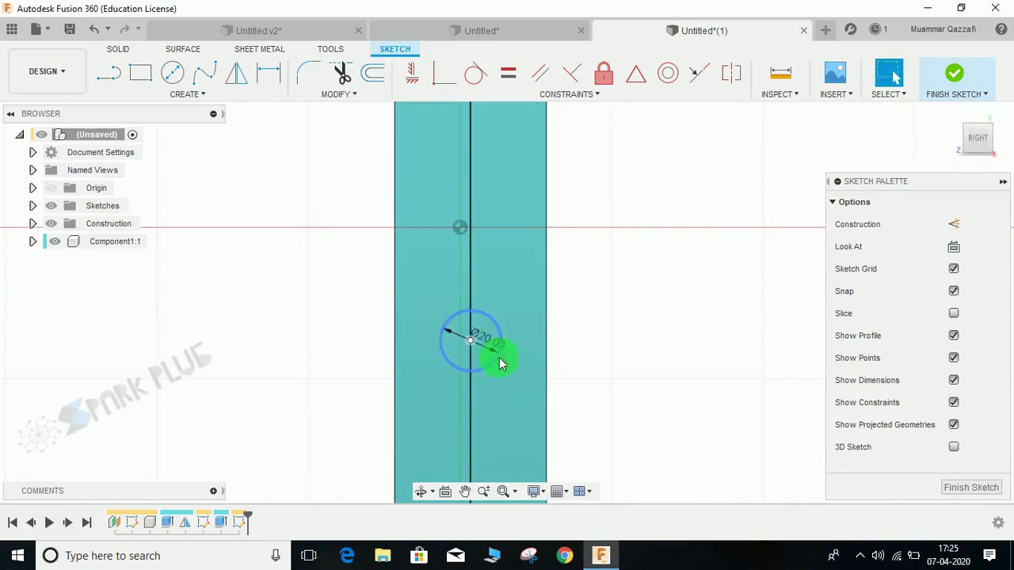
Step: Dimension the circle's centre 80 mm from the face's lower edge and finish the sketch
{"action": "scroll", "coordinate": [499, 358], "scroll_direction": "down", "scroll_amount": 3}
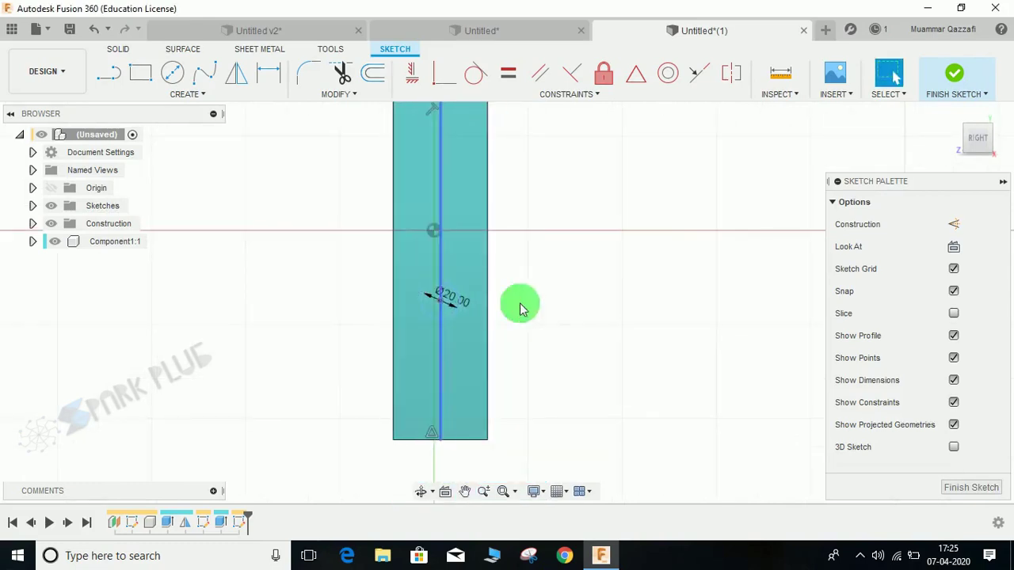
{"action": "key", "text": "d"}
{"action": "left_click", "coordinate": [442, 307]}
{"action": "left_click", "coordinate": [465, 450]}
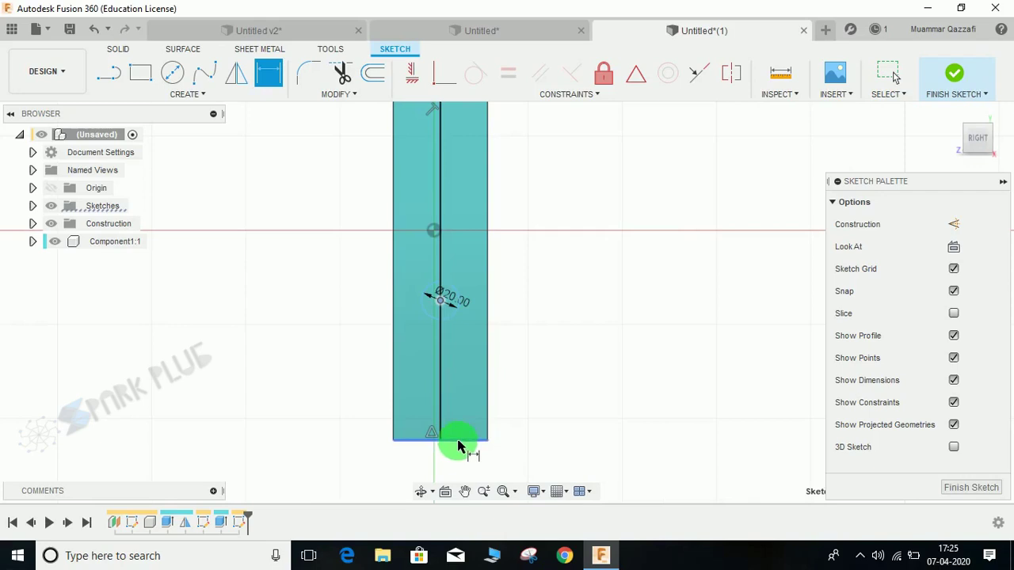
{"action": "left_click", "coordinate": [513, 377]}
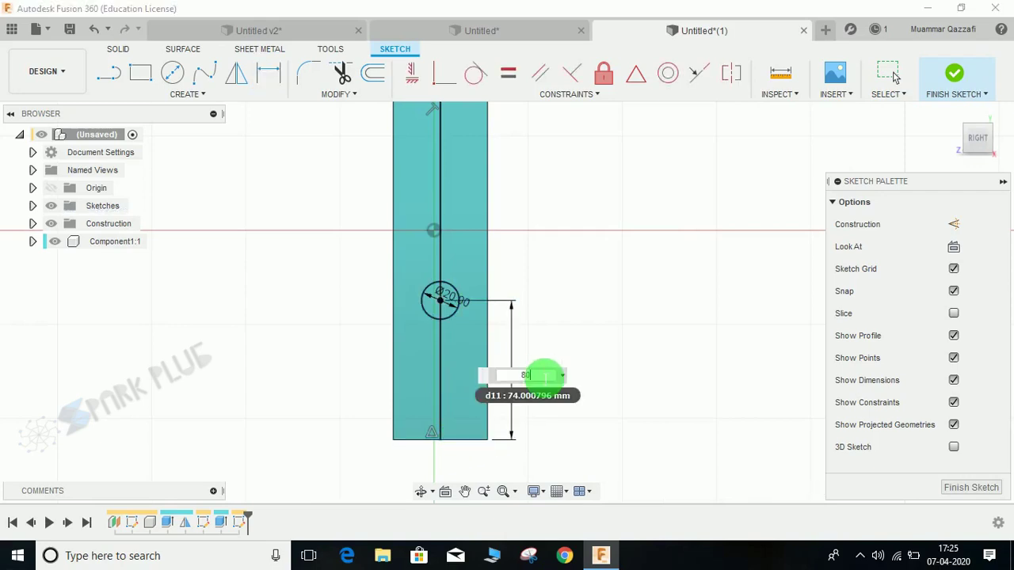
{"action": "key", "text": "Return"}
{"action": "left_click", "coordinate": [954, 73]}
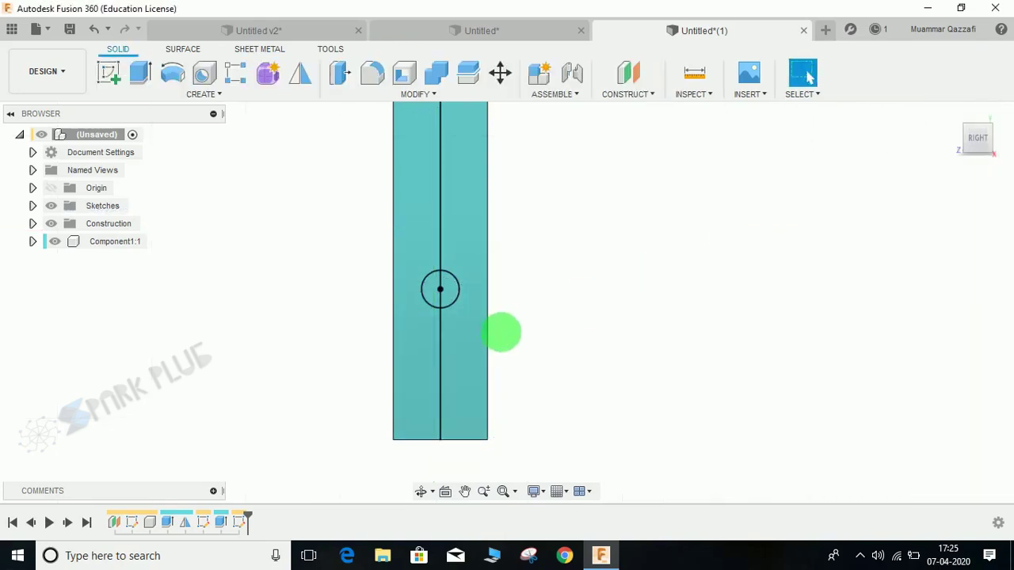
Step: Extrude both halves of the circle by -225 mm as a Cut through the two uprights
{"action": "left_click", "coordinate": [140, 69]}
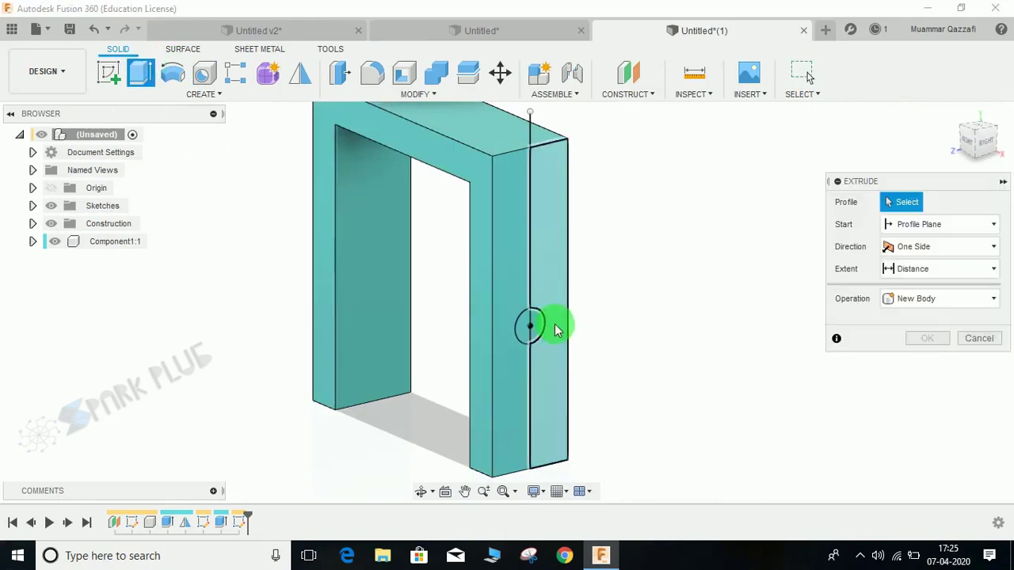
{"action": "left_click", "coordinate": [533, 337]}
{"action": "left_click", "coordinate": [526, 332]}
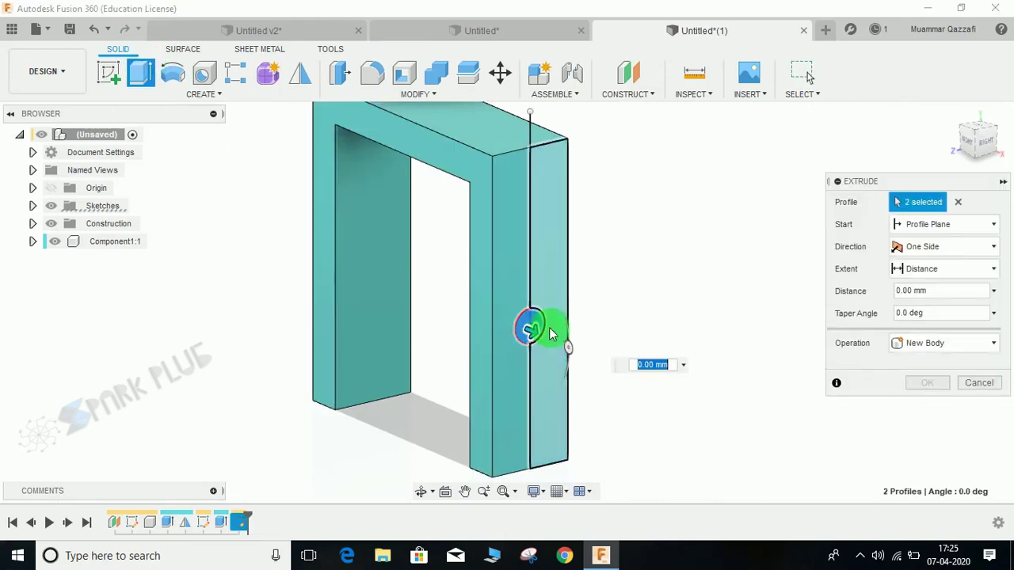
{"action": "left_click_drag", "start_coordinate": [532, 333], "coordinate": [269, 261]}
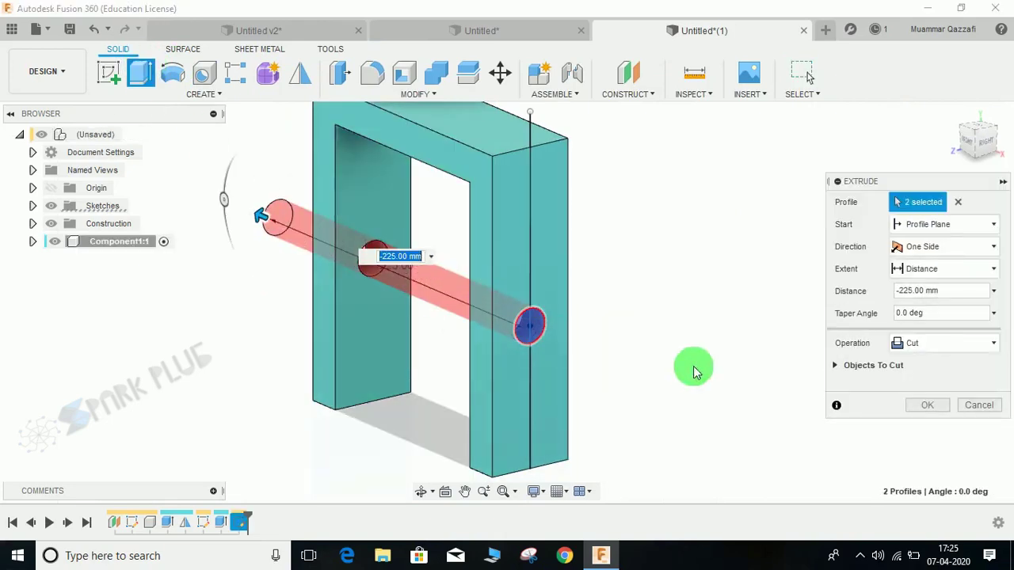
{"action": "left_click", "coordinate": [926, 405]}
{"action": "scroll", "coordinate": [411, 418], "scroll_direction": "down", "scroll_amount": 3}
{"action": "middle_click_drag", "start_coordinate": [412, 419], "coordinate": [541, 344], "text": "shift"}
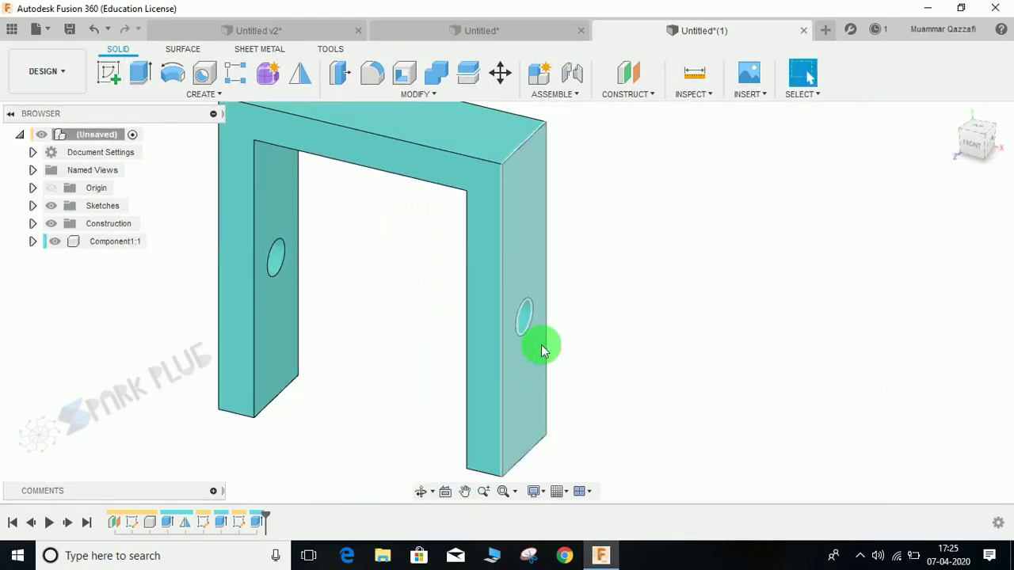
Step: Sketch a circle about 35.5 mm in diameter, concentric with the hole, on the far upright's inner face and finish the sketch
{"action": "left_click", "coordinate": [110, 71]}
{"action": "left_click", "coordinate": [300, 241]}
{"action": "key", "text": "c"}
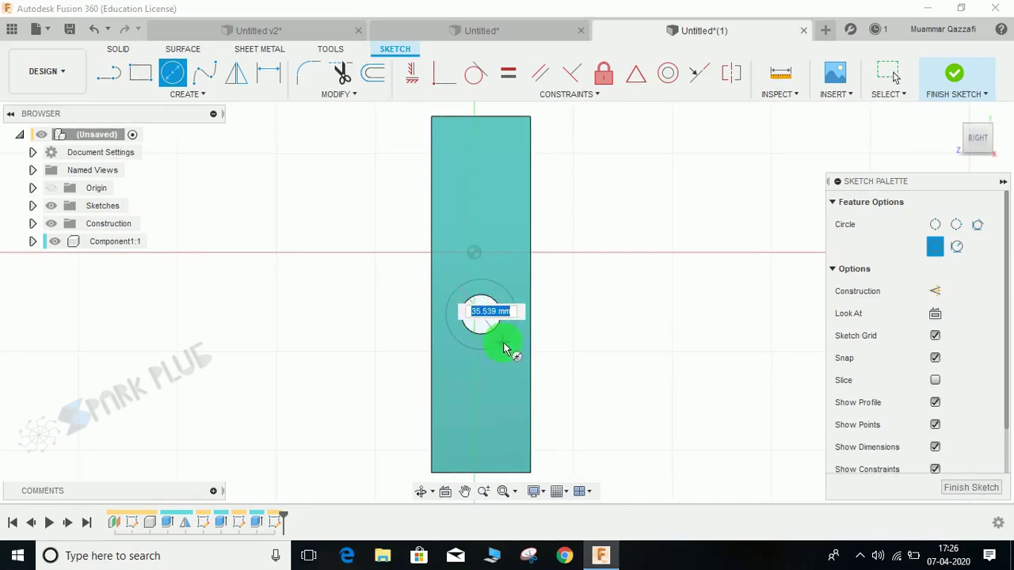
{"action": "key", "text": "Return"}
{"action": "key", "text": "Escape"}
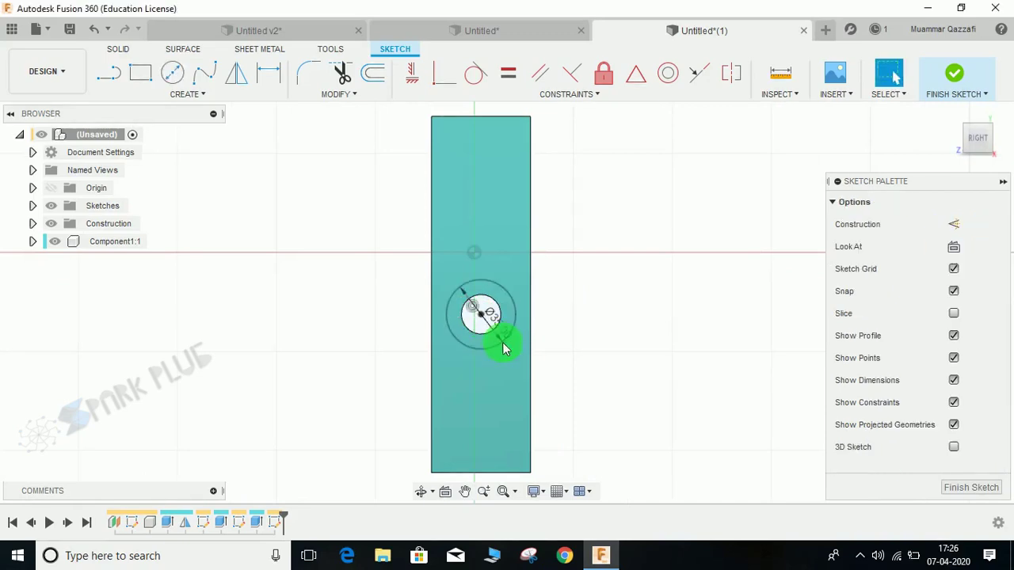
{"action": "left_click", "coordinate": [955, 74]}
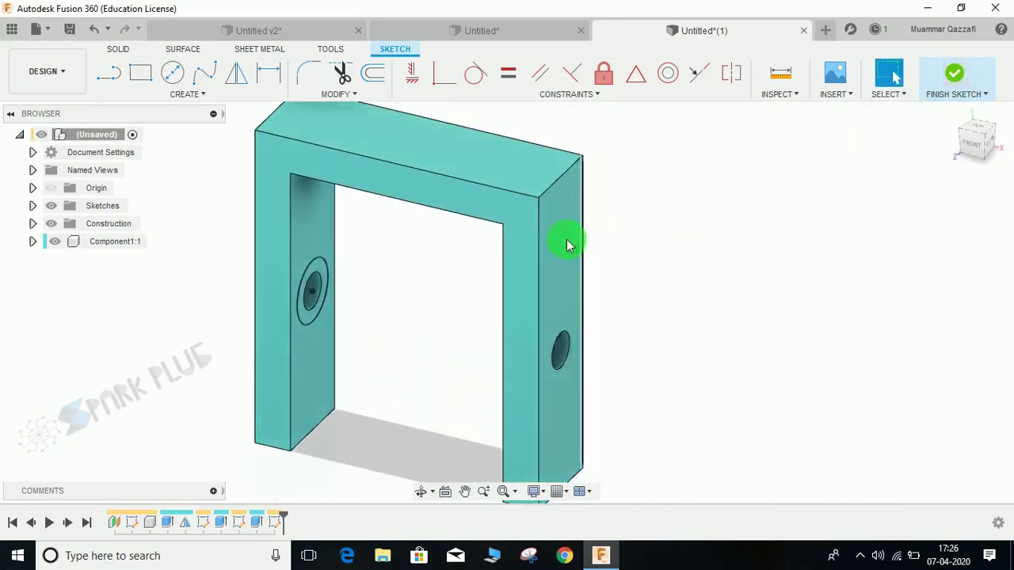
Step: Set up an extrusion of the ring and hole profiles, 50 mm toward the opposite upright, as a new component
{"action": "left_click", "coordinate": [141, 72]}
{"action": "scroll", "coordinate": [319, 189], "scroll_direction": "up", "scroll_amount": 3}
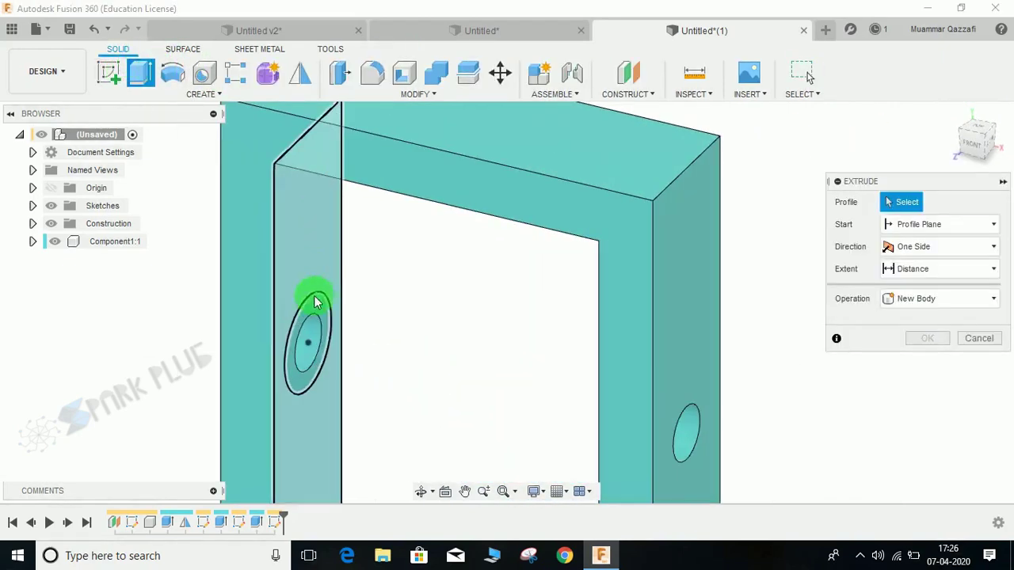
{"action": "left_click", "coordinate": [319, 335]}
{"action": "left_click", "coordinate": [319, 336]}
{"action": "left_click_drag", "start_coordinate": [336, 334], "coordinate": [491, 327]}
{"action": "left_click", "coordinate": [946, 343]}
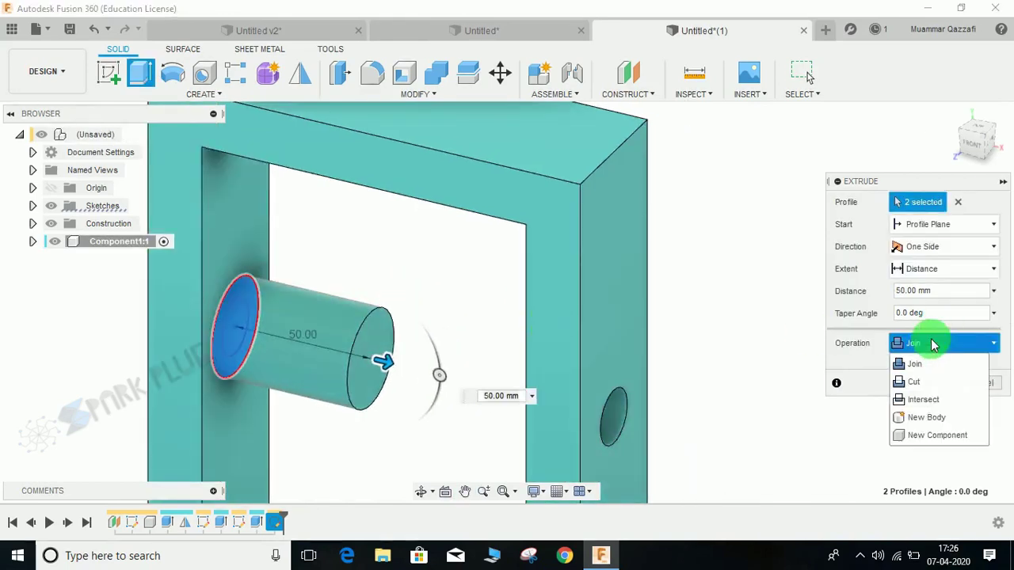
{"action": "left_click", "coordinate": [933, 437]}
Step: Extrude the shaft profiles to the opposite upright's inner face using a To Object extent, as a new component
{"action": "middle_click_drag", "start_coordinate": [407, 430], "coordinate": [643, 351], "text": "shift"}
{"action": "left_click", "coordinate": [929, 253]}
{"action": "left_click", "coordinate": [926, 261]}
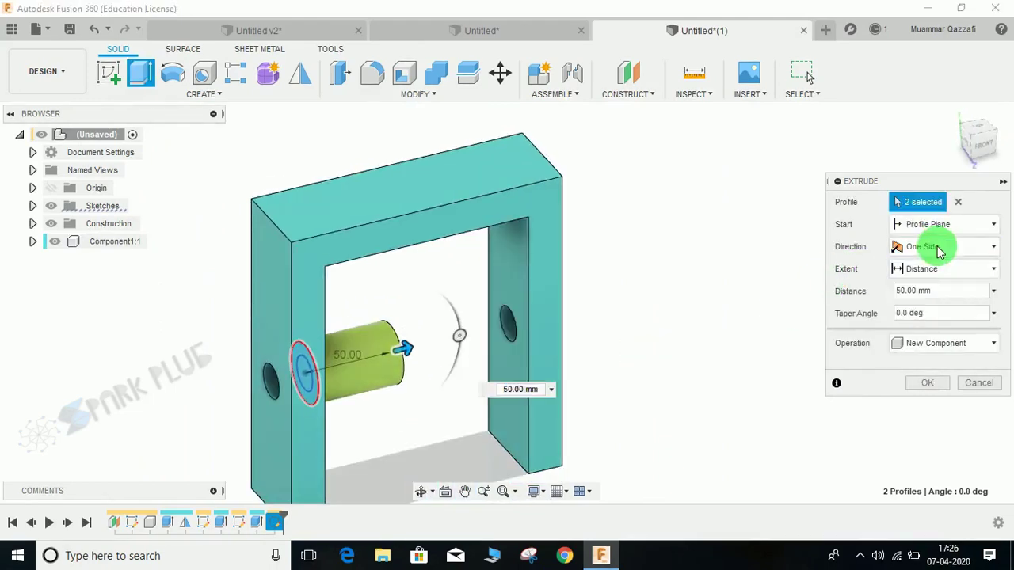
{"action": "left_click", "coordinate": [928, 268]}
{"action": "left_click", "coordinate": [923, 307]}
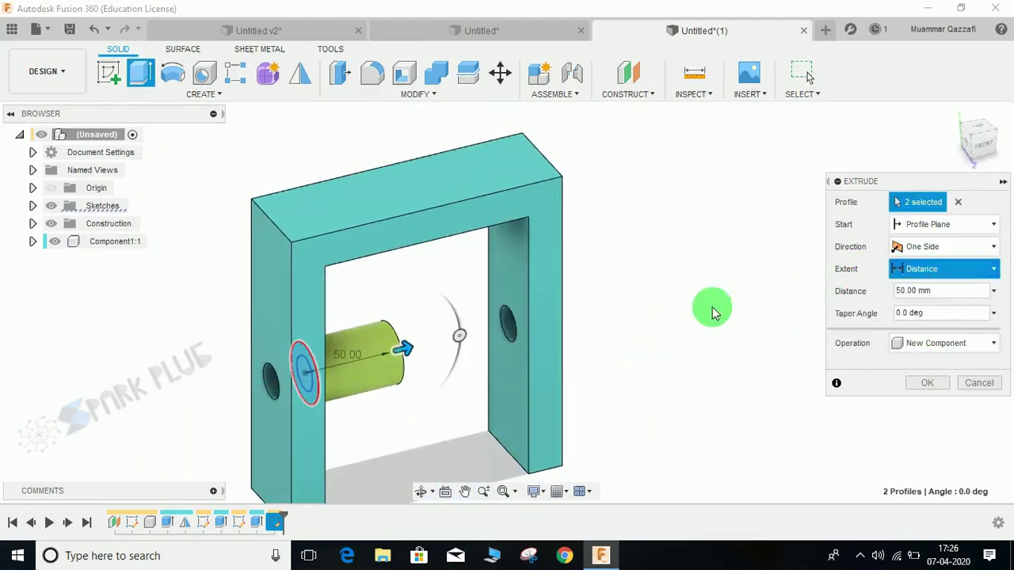
{"action": "left_click", "coordinate": [507, 285]}
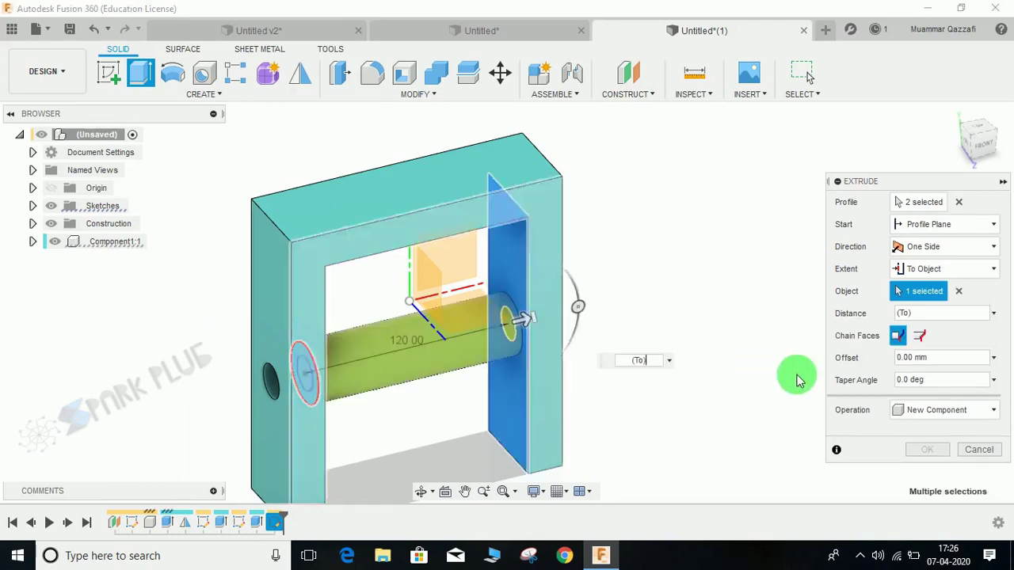
{"action": "left_click", "coordinate": [925, 448]}
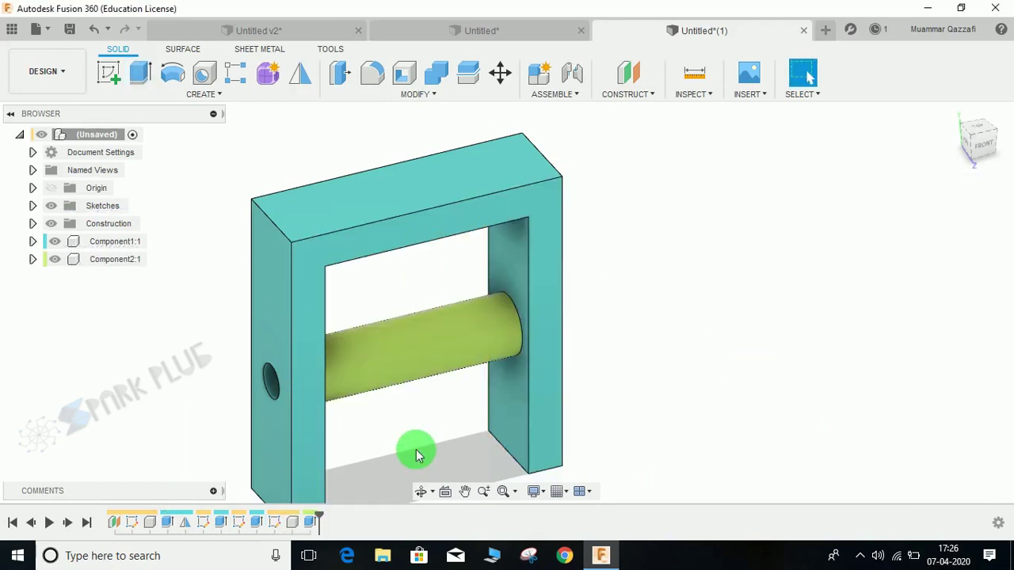
Step: Sketch a 20 mm circle on the shaft's end face, centred in the upright's hole, and finish the sketch
{"action": "middle_click_drag", "start_coordinate": [494, 419], "coordinate": [230, 243], "text": "shift"}
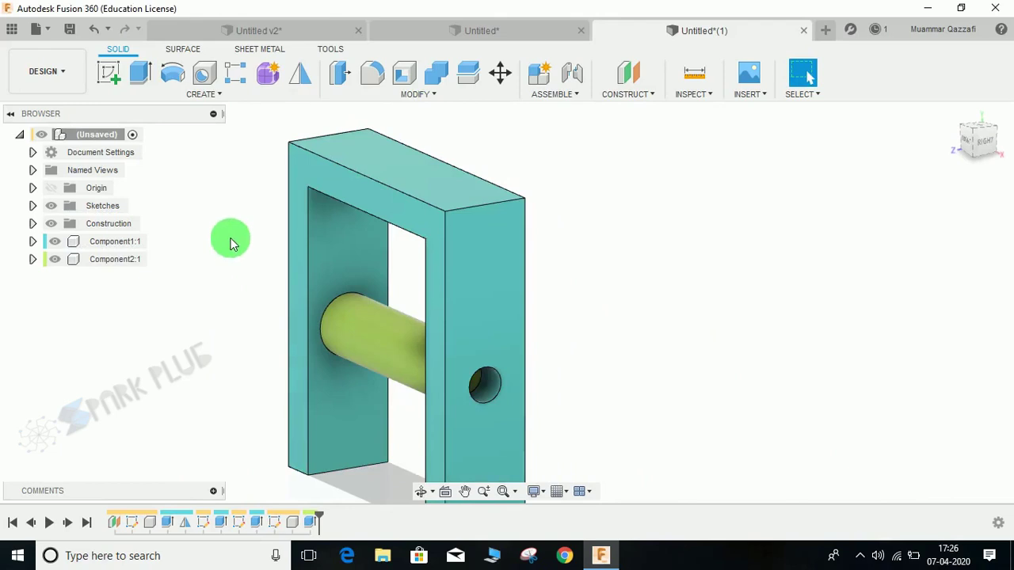
{"action": "left_click", "coordinate": [113, 76]}
{"action": "scroll", "coordinate": [475, 400], "scroll_direction": "up", "scroll_amount": 5}
{"action": "scroll", "coordinate": [485, 364], "scroll_direction": "up", "scroll_amount": 5}
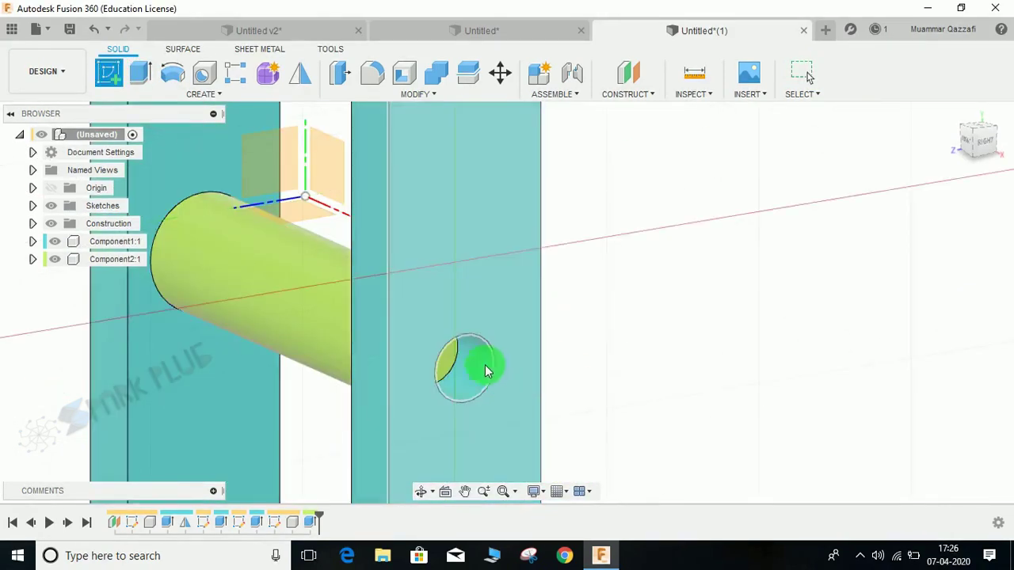
{"action": "middle_click_drag", "start_coordinate": [485, 364], "coordinate": [453, 357], "text": "shift"}
{"action": "left_click", "coordinate": [449, 357]}
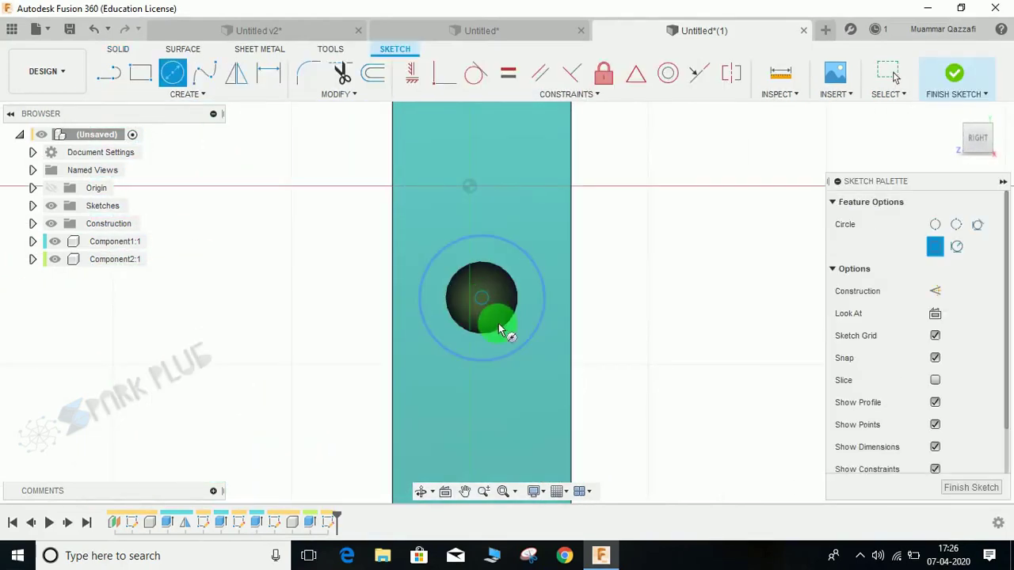
{"action": "type", "text": "20"}
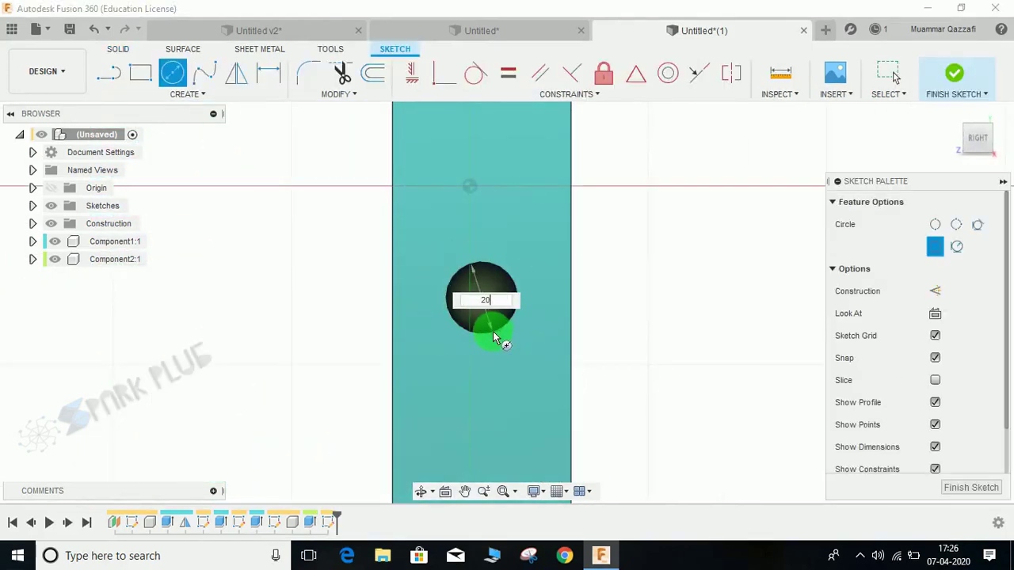
{"action": "key", "text": "Return"}
{"action": "left_click", "coordinate": [964, 65]}
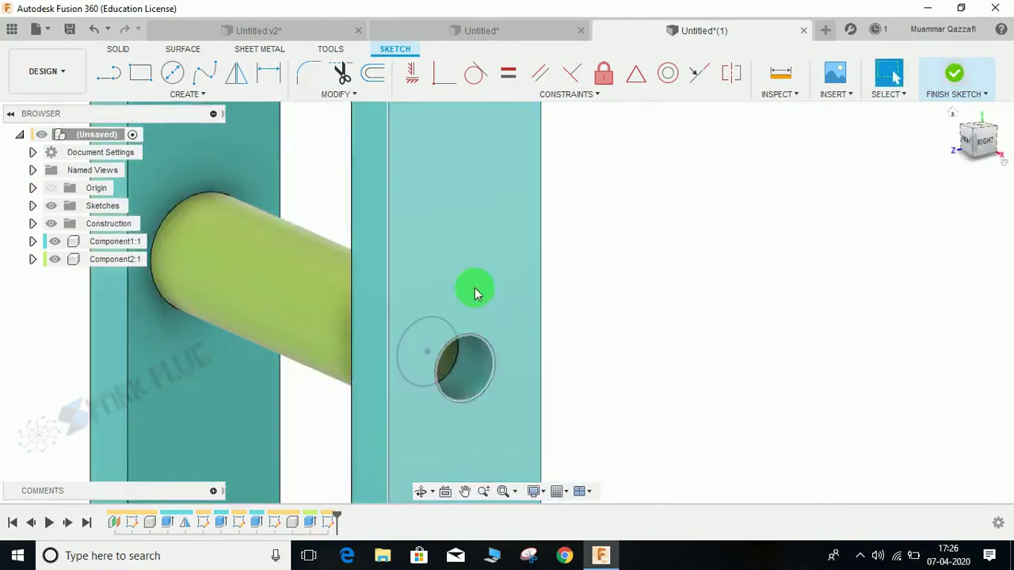
Step: Extrude the 20 mm circle 50 mm outward through the upright's hole, joined to the shaft, and make the top-level assembly active
{"action": "left_click", "coordinate": [141, 74]}
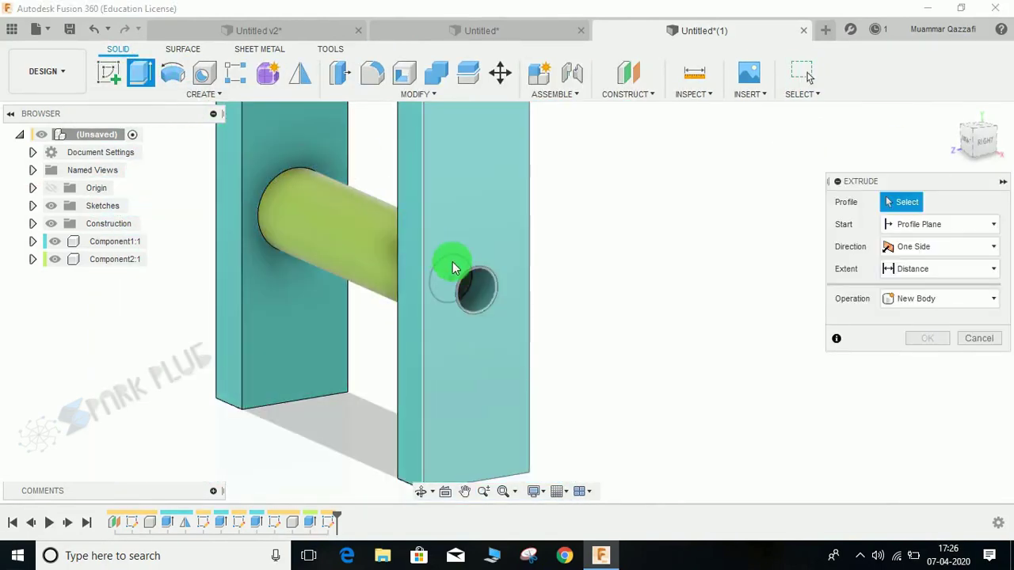
{"action": "left_click", "coordinate": [467, 286]}
{"action": "left_click_drag", "start_coordinate": [467, 287], "coordinate": [509, 319]}
{"action": "middle_click_drag", "start_coordinate": [414, 326], "coordinate": [453, 341], "text": "shift"}
{"action": "left_click_drag", "start_coordinate": [531, 284], "coordinate": [547, 289]}
{"action": "left_click", "coordinate": [946, 291]}
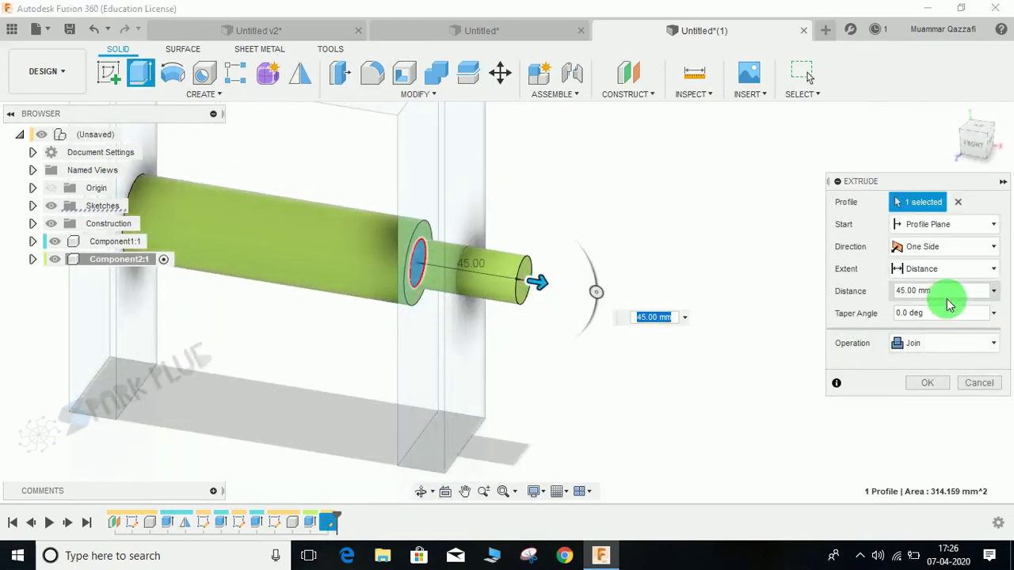
{"action": "type", "text": "50"}
{"action": "key", "text": "Return"}
{"action": "left_click", "coordinate": [132, 135]}
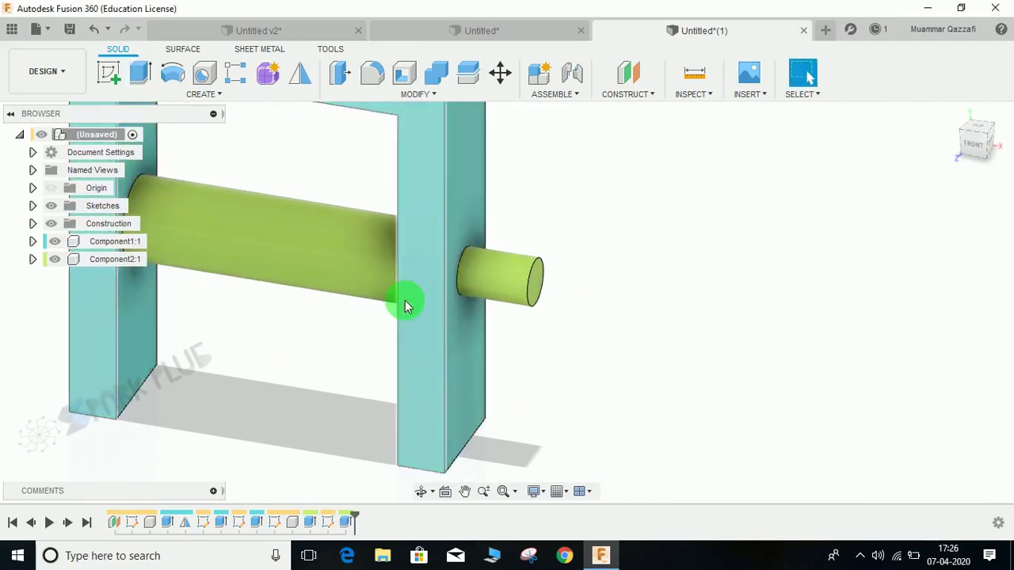
Step: Mirror the shaft's end extrusion as a feature about the vertical origin plane midway between the uprights
{"action": "scroll", "coordinate": [405, 302], "scroll_direction": "down", "scroll_amount": 1}
{"action": "middle_click_drag", "start_coordinate": [404, 301], "coordinate": [499, 406]}
{"action": "left_click", "coordinate": [297, 74]}
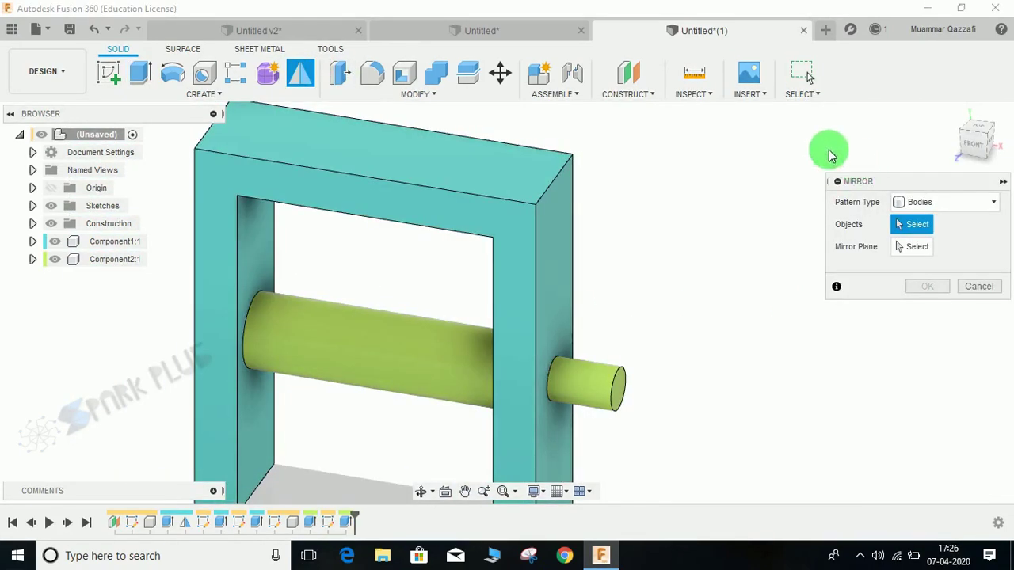
{"action": "left_click", "coordinate": [929, 202]}
{"action": "left_click", "coordinate": [933, 268]}
{"action": "middle_click_drag", "start_coordinate": [724, 300], "coordinate": [599, 343], "text": "shift"}
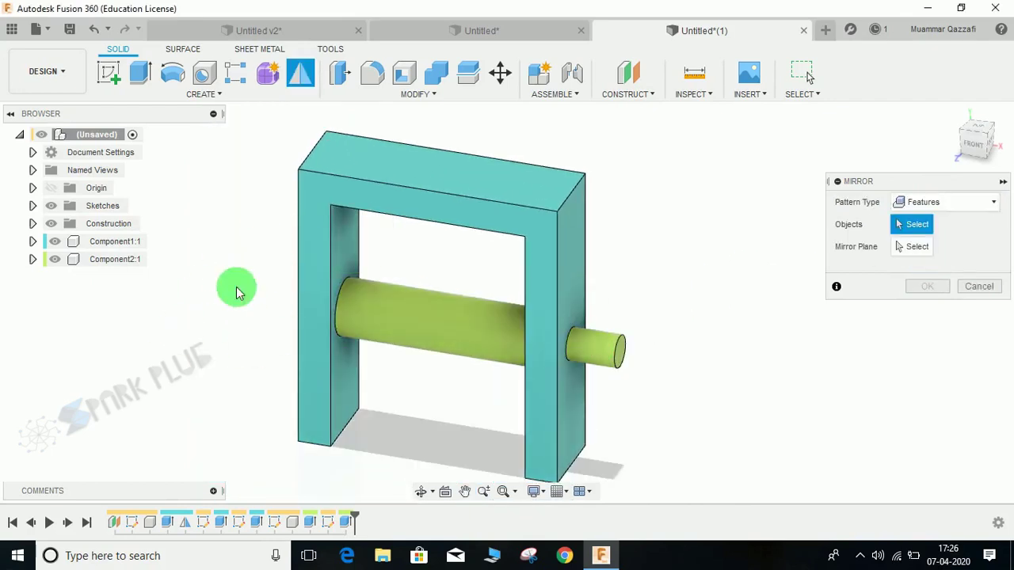
{"action": "left_click", "coordinate": [346, 523]}
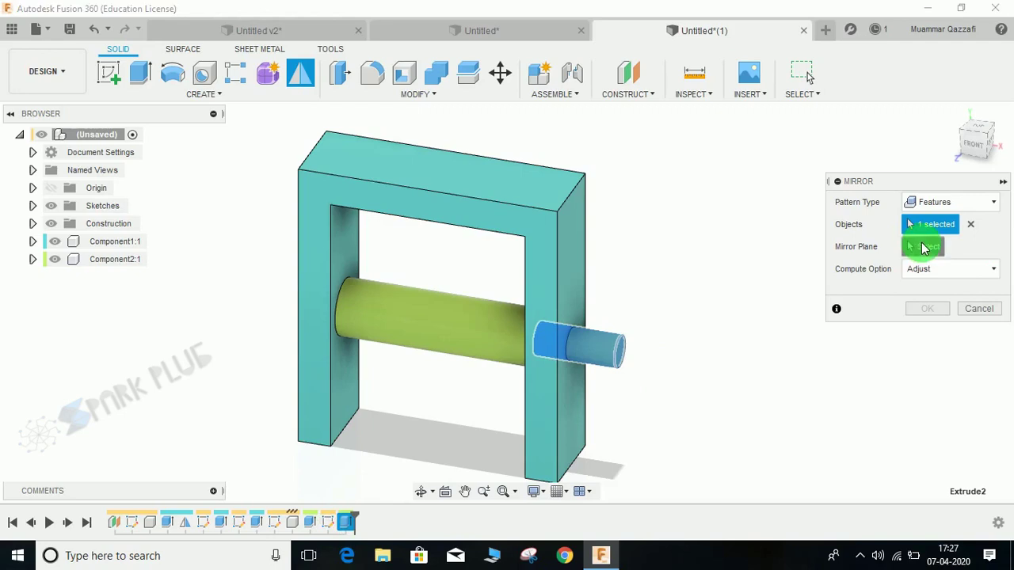
{"action": "left_click", "coordinate": [923, 248]}
{"action": "left_click", "coordinate": [420, 266]}
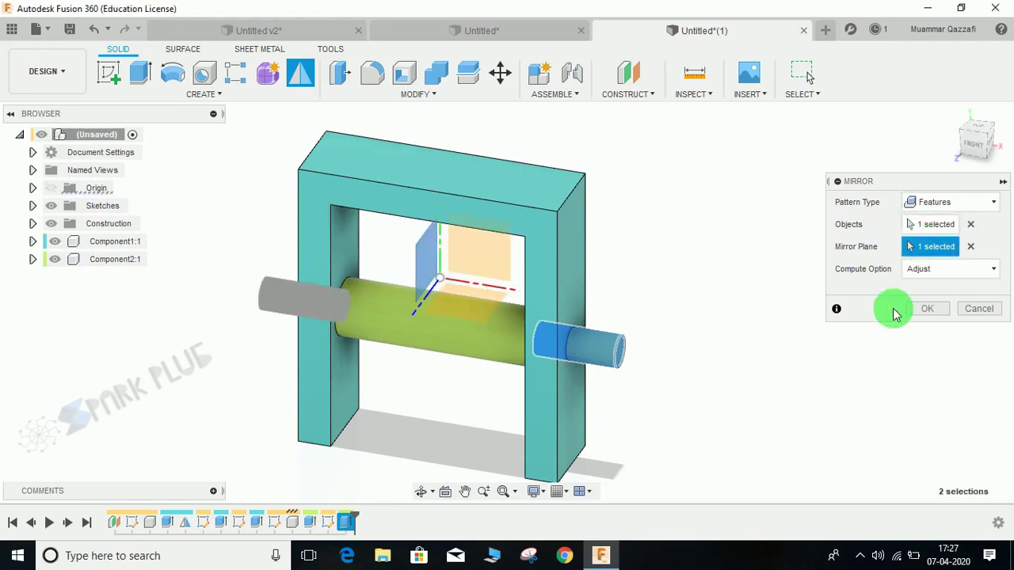
{"action": "left_click", "coordinate": [939, 311]}
{"action": "middle_click_drag", "start_coordinate": [589, 306], "coordinate": [379, 184], "text": "shift"}
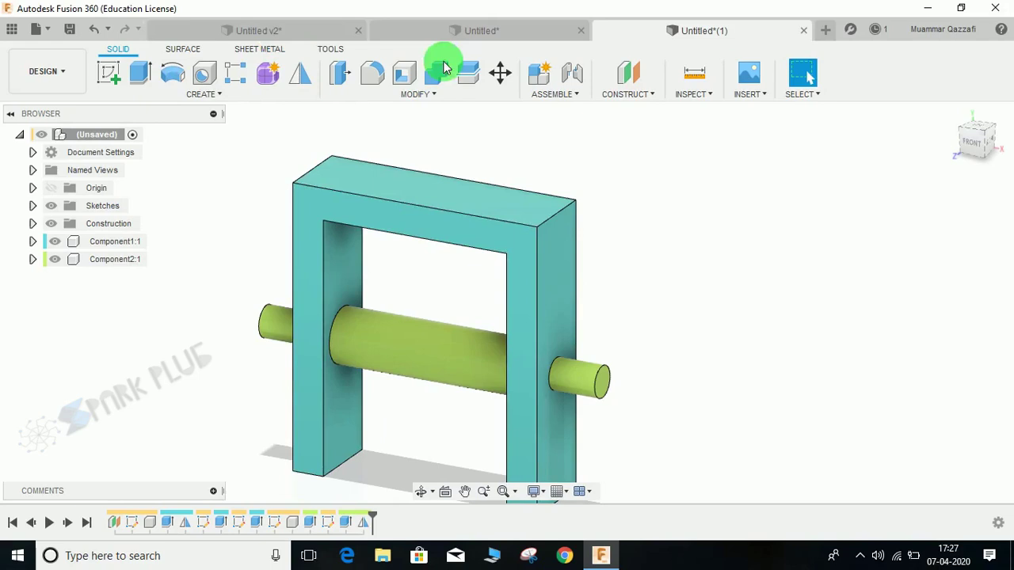
Step: Switch to the Untitled v2 design and examine the follower and cam arrangement, rotating the cams to see the motion
{"action": "left_click", "coordinate": [319, 30]}
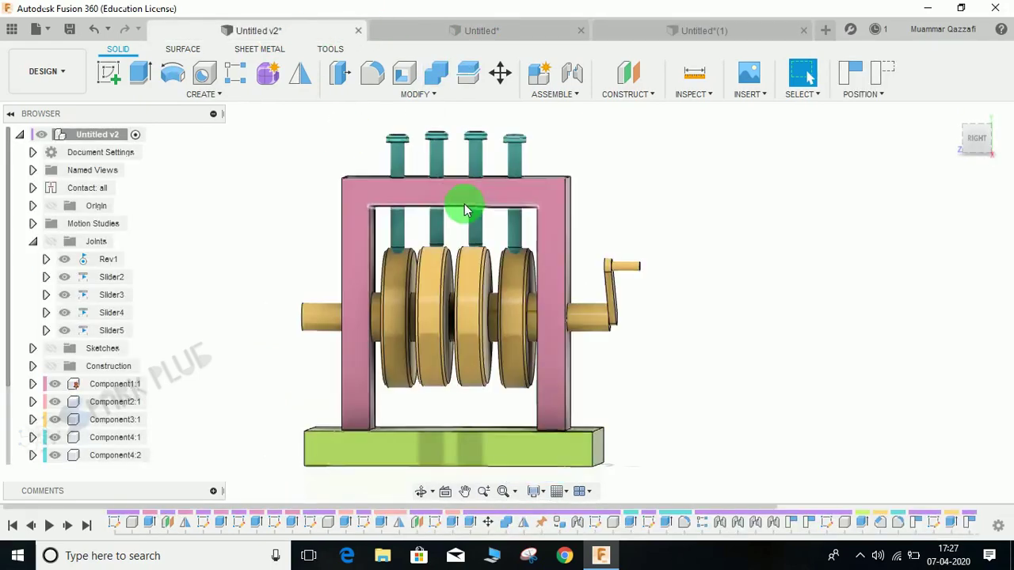
{"action": "scroll", "coordinate": [464, 209], "scroll_direction": "up", "scroll_amount": 2}
{"action": "scroll", "coordinate": [462, 215], "scroll_direction": "down", "scroll_amount": 2}
{"action": "mouse_move", "coordinate": [464, 223]}
{"action": "middle_mouse_down", "text": "shift"}
{"action": "mouse_move", "coordinate": [488, 244]}
{"action": "mouse_move", "coordinate": [468, 217]}
{"action": "middle_mouse_up", "text": "shift"}
{"action": "scroll", "coordinate": [499, 243], "scroll_direction": "up", "scroll_amount": 2}
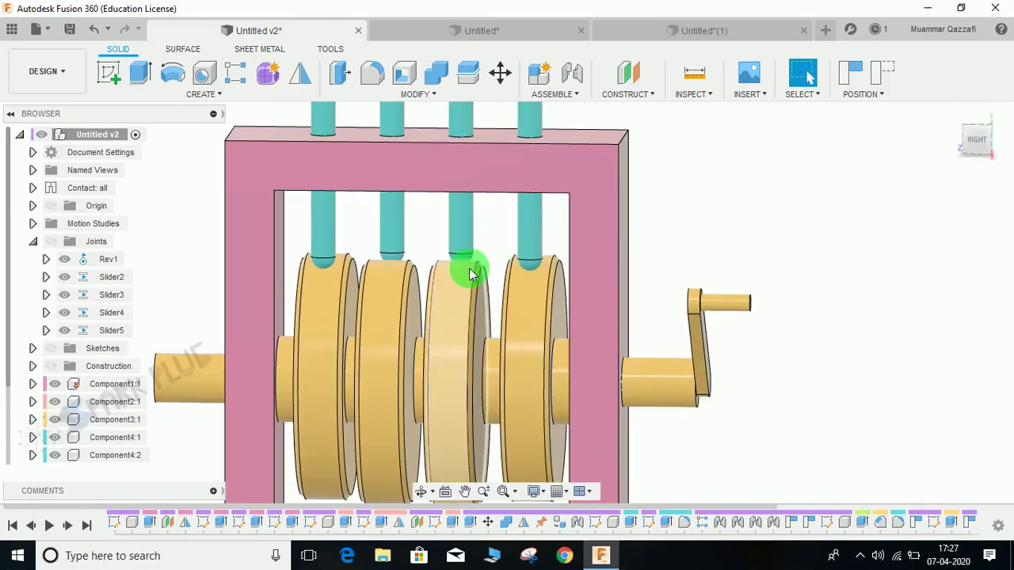
{"action": "scroll", "coordinate": [468, 273], "scroll_direction": "down", "scroll_amount": 3}
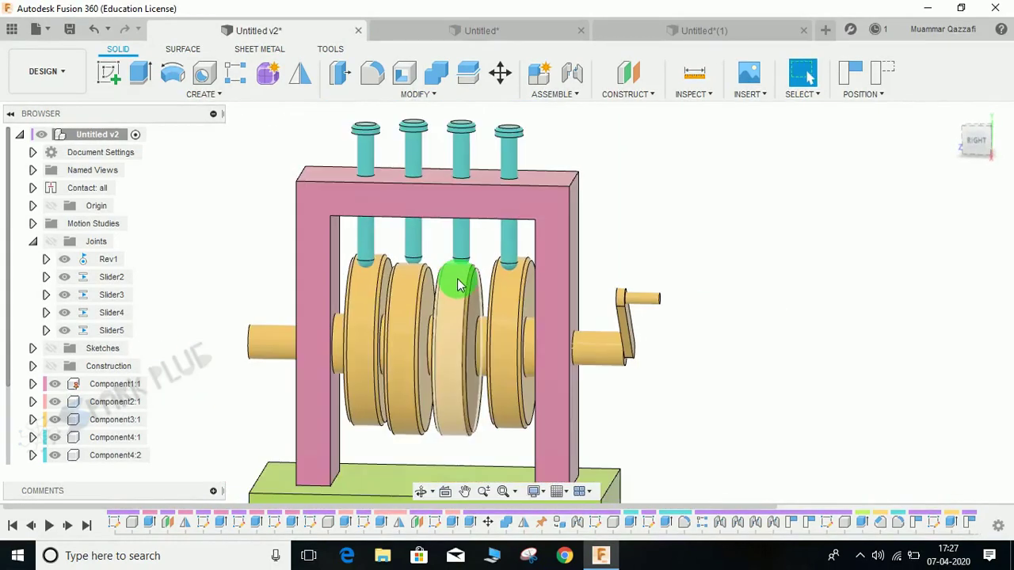
{"action": "mouse_move", "coordinate": [405, 289]}
{"action": "left_mouse_down"}
{"action": "mouse_move", "coordinate": [407, 269]}
{"action": "mouse_move", "coordinate": [327, 332]}
{"action": "mouse_move", "coordinate": [420, 352]}
{"action": "mouse_move", "coordinate": [396, 278]}
{"action": "mouse_move", "coordinate": [394, 331]}
{"action": "mouse_move", "coordinate": [372, 305]}
{"action": "mouse_move", "coordinate": [390, 286]}
{"action": "left_mouse_up"}
{"action": "middle_click_drag", "start_coordinate": [367, 241], "coordinate": [338, 283]}
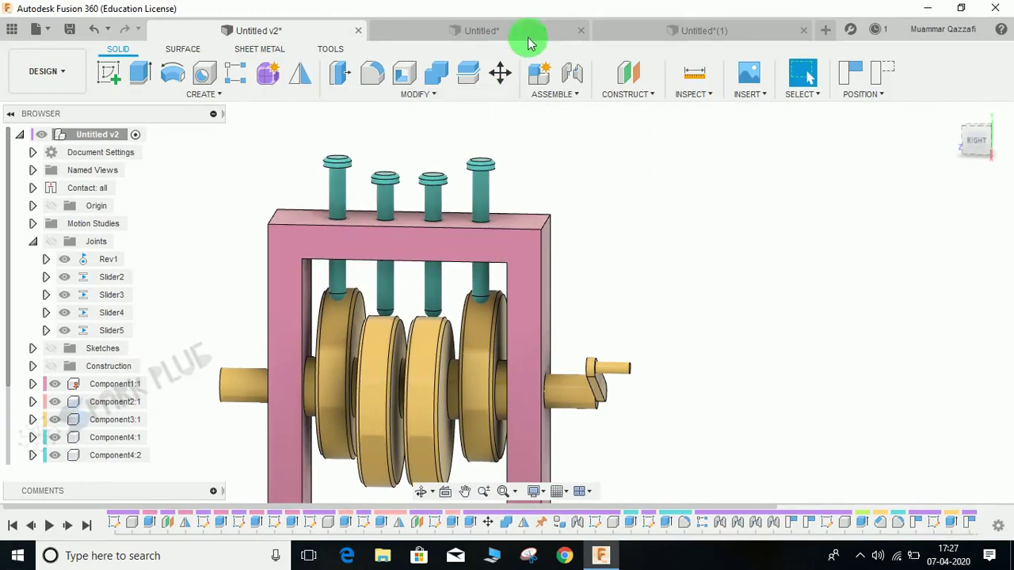
Step: Return to the Untitled*(1) design and sketch a lengthwise line joining the short edges' midpoints on the frame's top face
{"action": "left_click", "coordinate": [650, 32]}
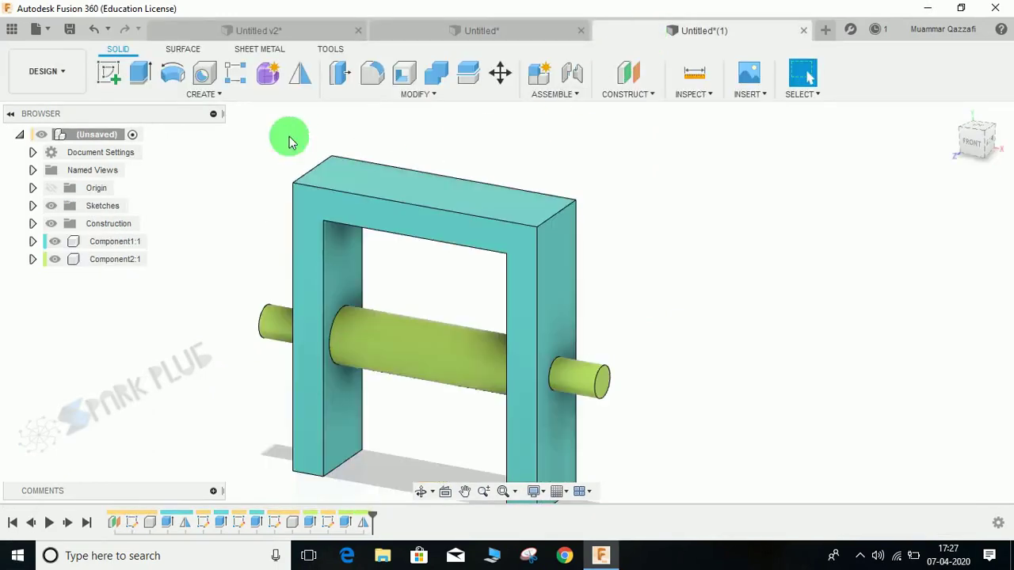
{"action": "left_click", "coordinate": [111, 72]}
{"action": "left_click", "coordinate": [384, 194]}
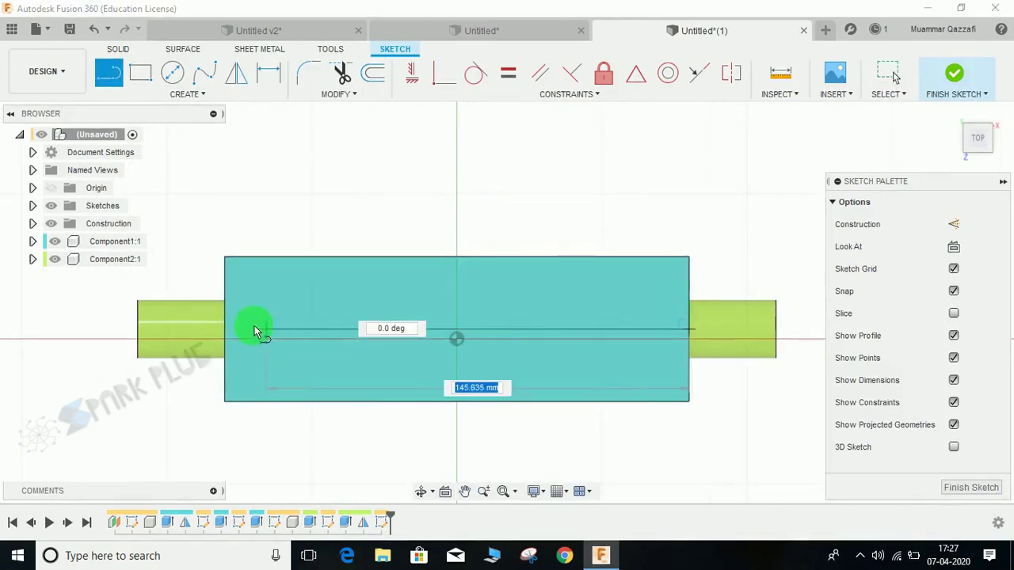
{"action": "left_click", "coordinate": [224, 329]}
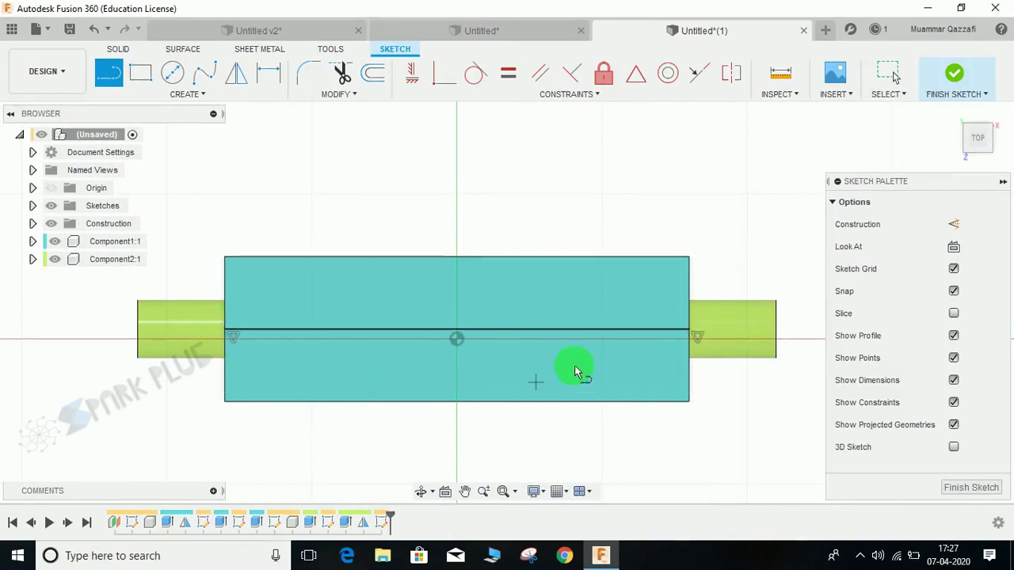
{"action": "key", "text": "Escape"}
Step: Draw a 10 mm diameter circle centred on the line, toward one end of the top face
{"action": "middle_click_drag", "start_coordinate": [531, 347], "coordinate": [424, 328]}
{"action": "key", "text": "c"}
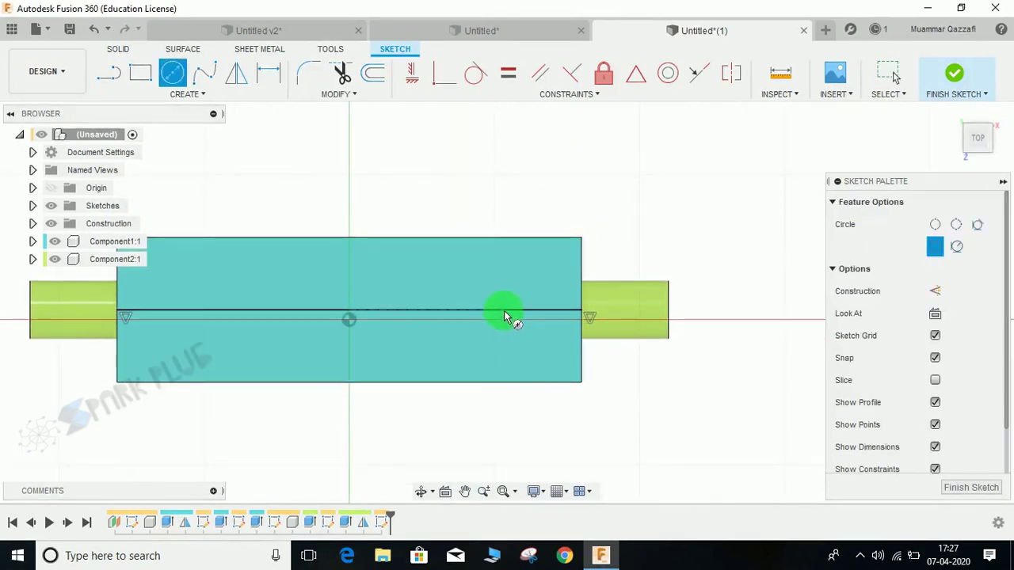
{"action": "left_click", "coordinate": [504, 311]}
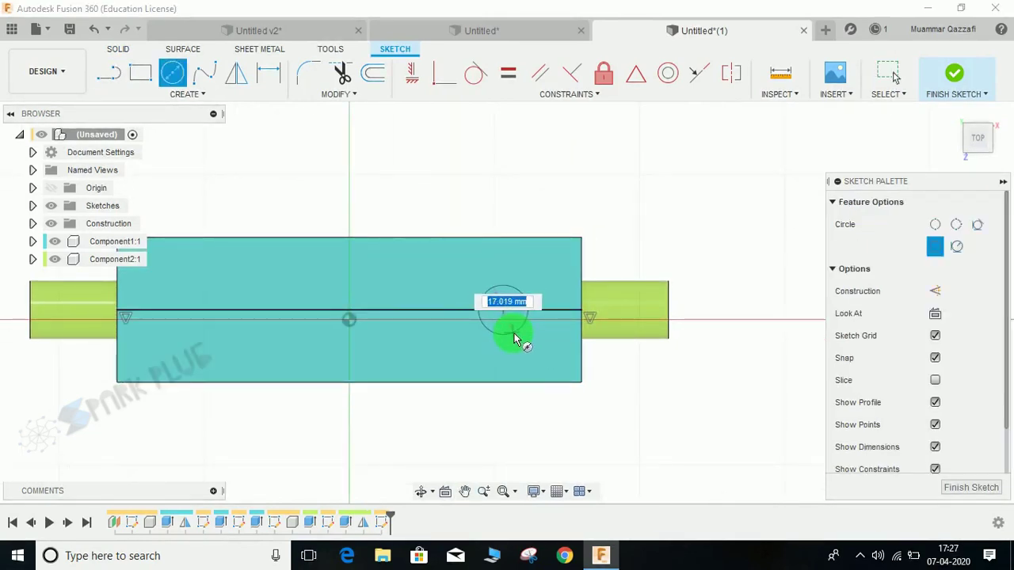
{"action": "type", "text": "10"}
{"action": "key", "text": "Return"}
{"action": "key", "text": "Escape"}
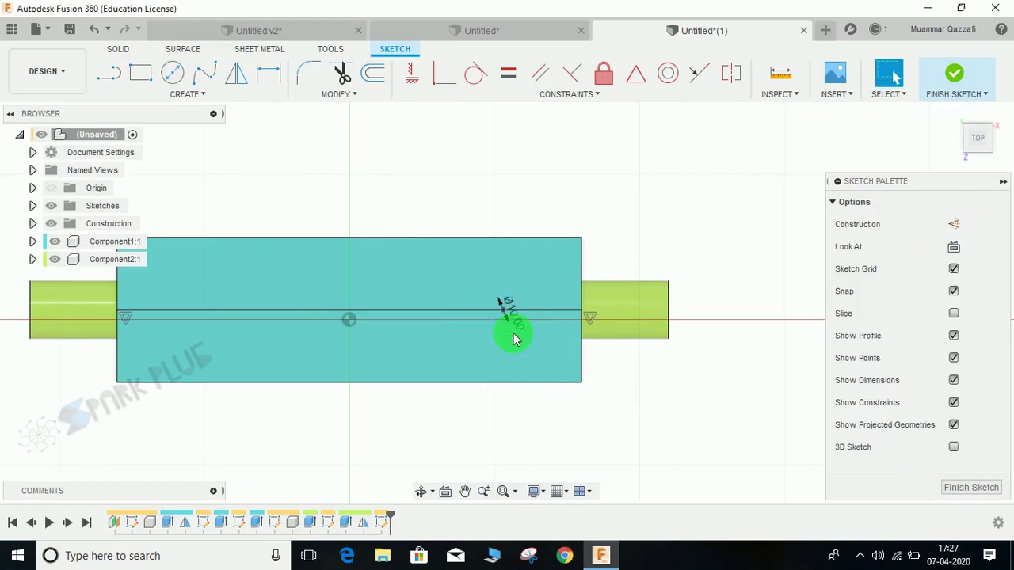
Step: Dimension the circle's centre 38 mm from the top face's nearest short edge
{"action": "scroll", "coordinate": [522, 333], "scroll_direction": "up", "scroll_amount": 3}
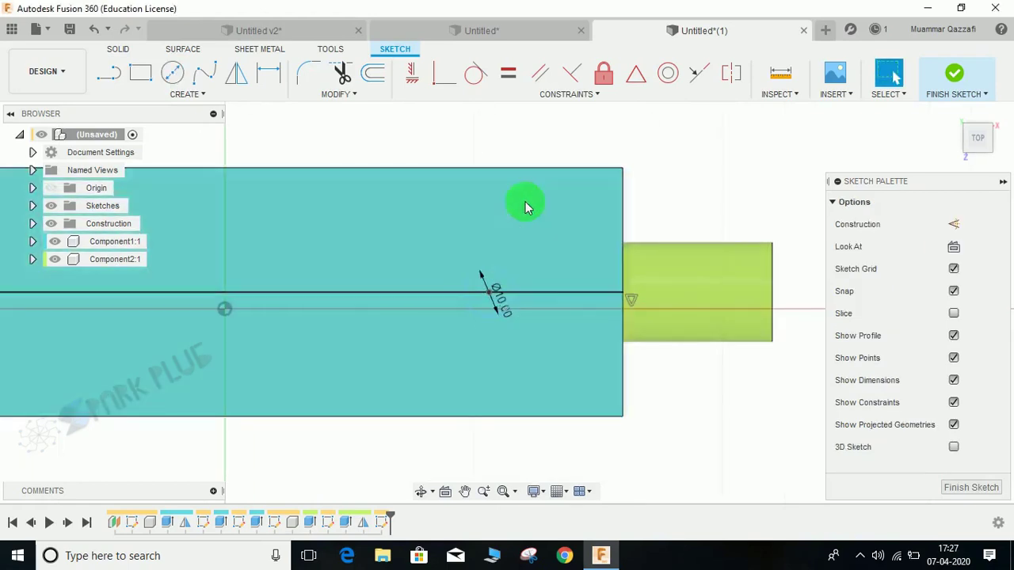
{"action": "key", "text": "d"}
{"action": "left_click", "coordinate": [491, 296]}
{"action": "left_click", "coordinate": [633, 270]}
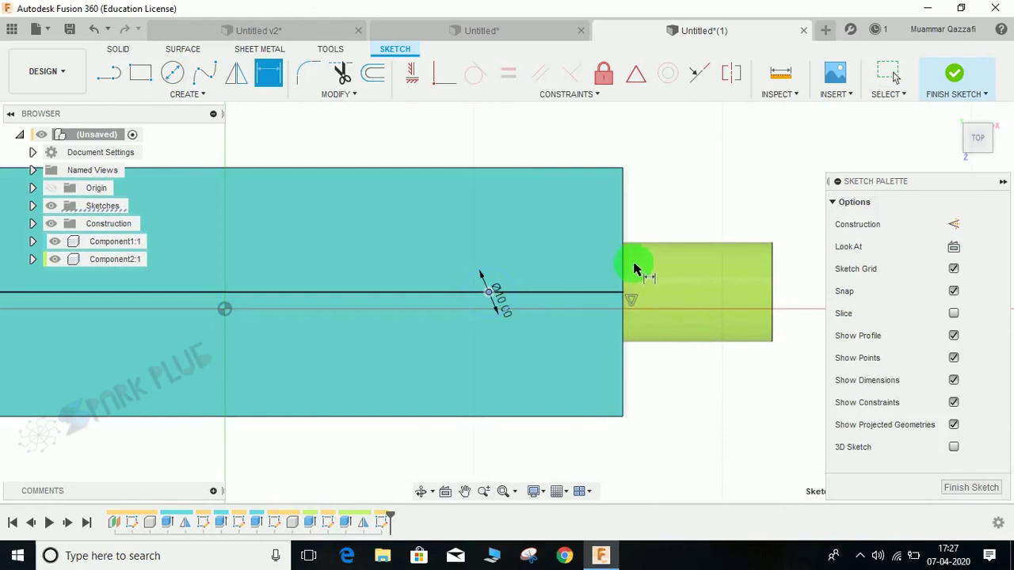
{"action": "left_click", "coordinate": [552, 139]}
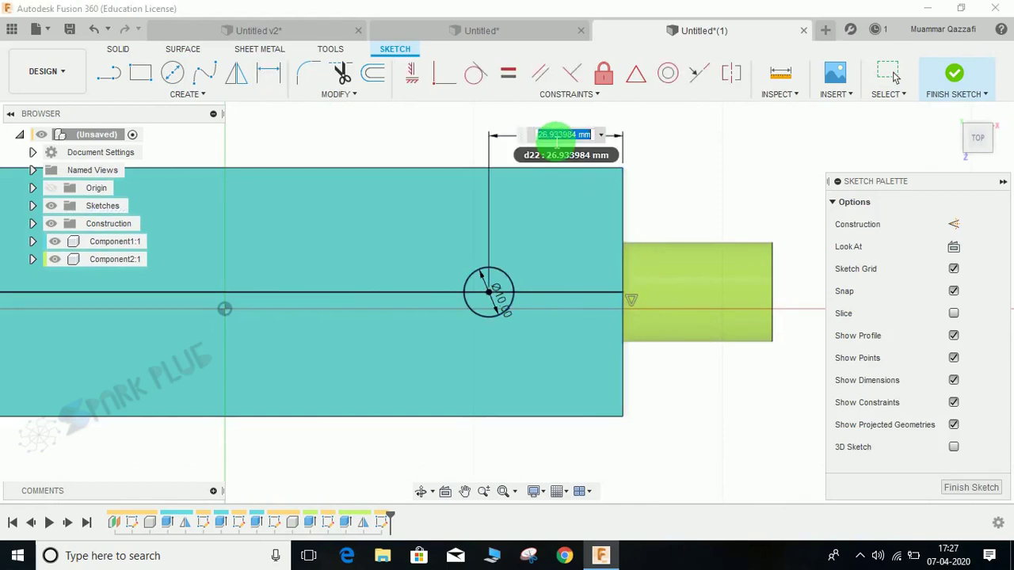
{"action": "key", "text": "Return"}
{"action": "scroll", "coordinate": [549, 136], "scroll_direction": "down", "scroll_amount": 4}
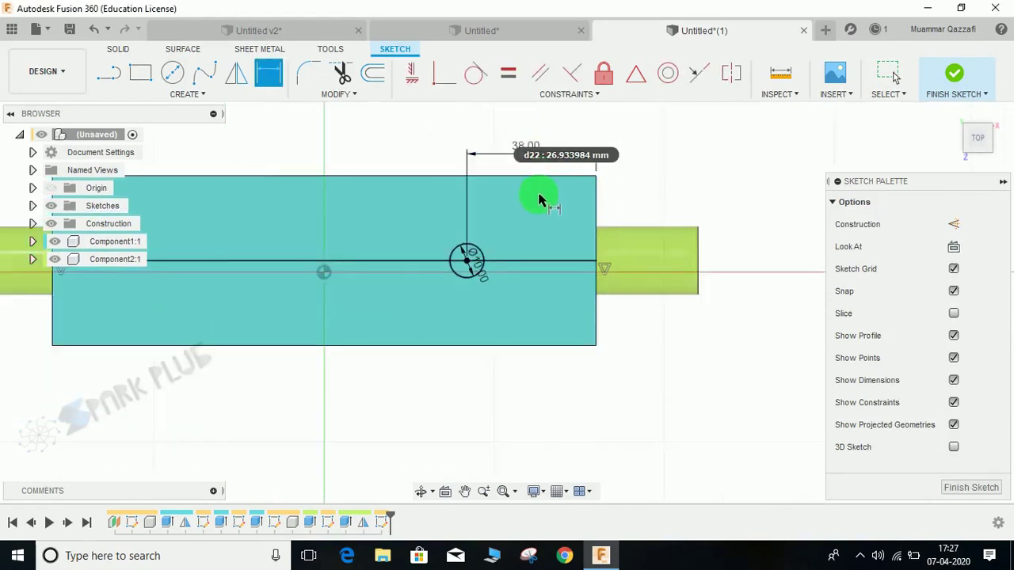
Step: Start a rectangular pattern of the 10 mm circle along the lengthwise line, with quantity 4 and distance type Spacing
{"action": "left_click", "coordinate": [159, 91]}
{"action": "left_click", "coordinate": [144, 354]}
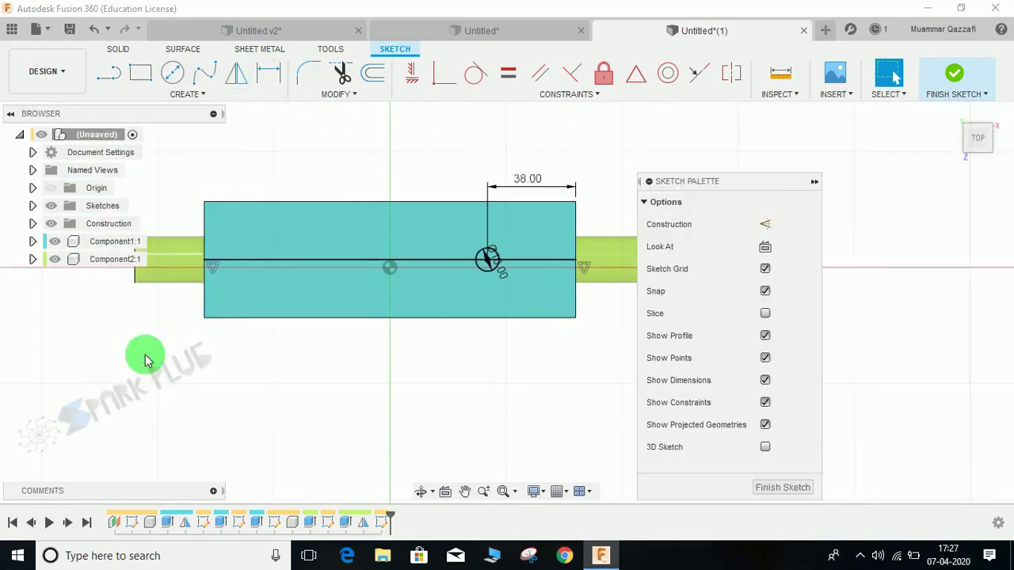
{"action": "scroll", "coordinate": [486, 275], "scroll_direction": "up", "scroll_amount": 4}
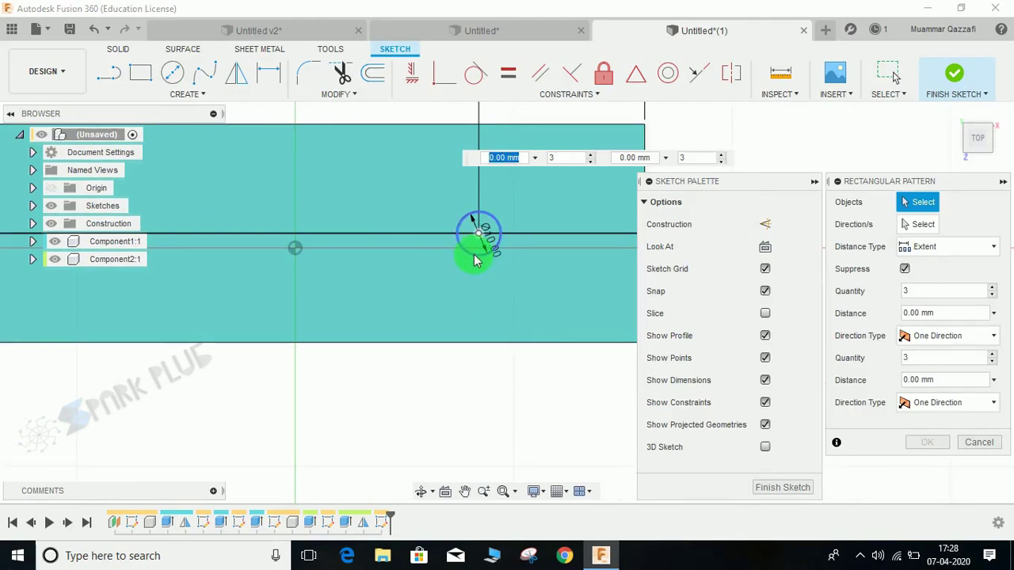
{"action": "left_click", "coordinate": [475, 262]}
{"action": "left_click", "coordinate": [909, 228]}
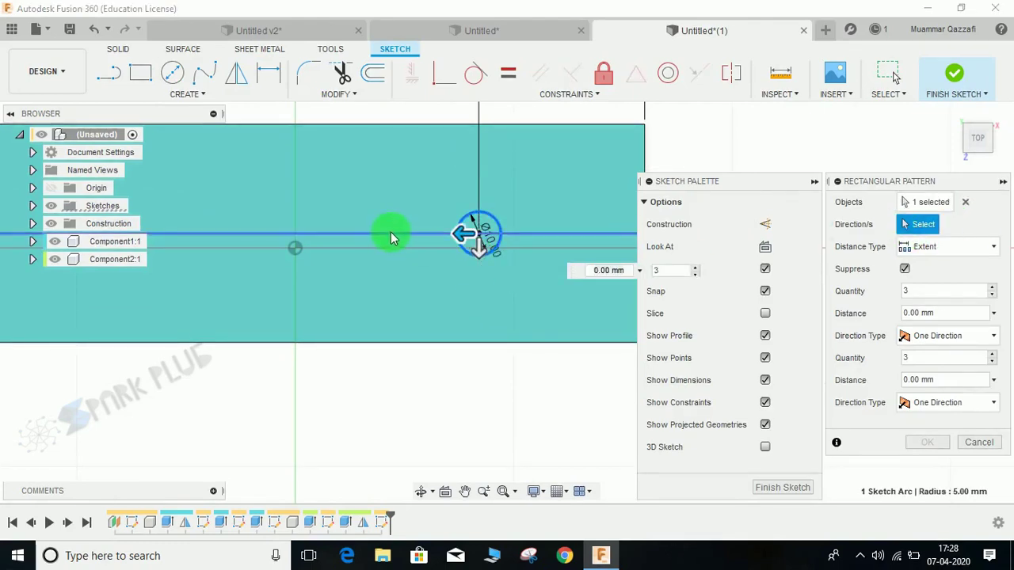
{"action": "left_click", "coordinate": [392, 238]}
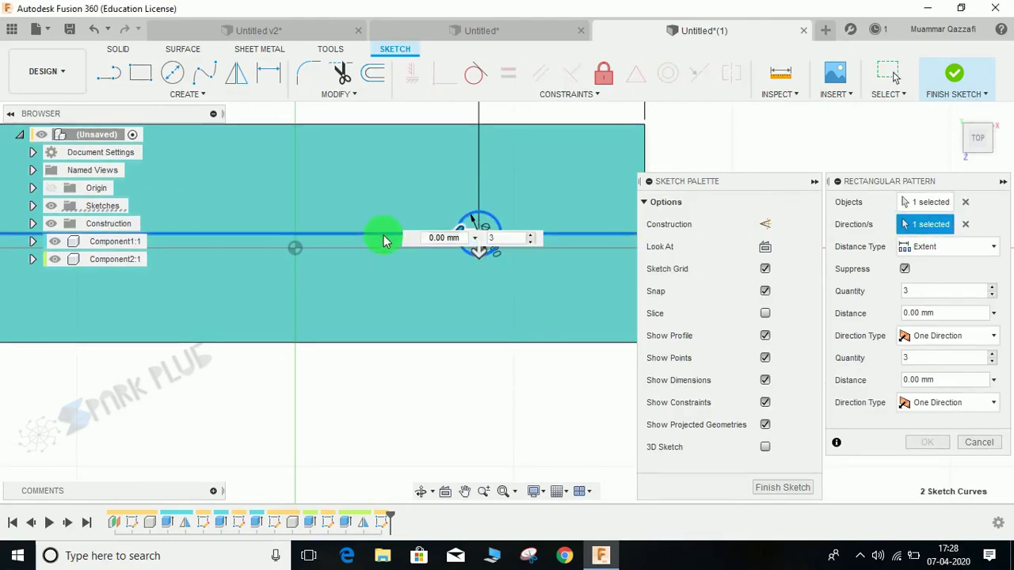
{"action": "left_click", "coordinate": [990, 288]}
{"action": "left_click", "coordinate": [939, 249]}
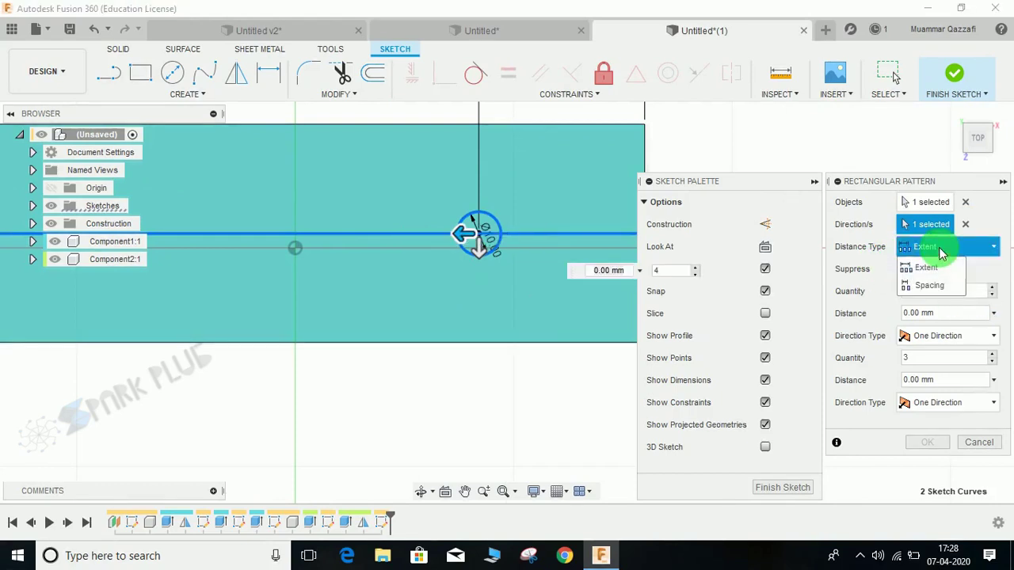
{"action": "left_click", "coordinate": [943, 286]}
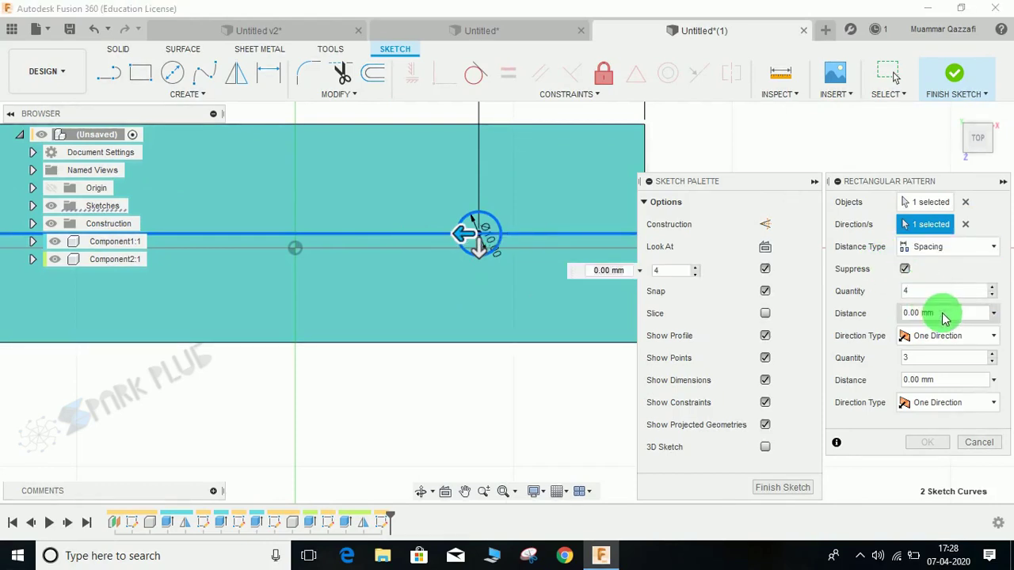
Step: Set the circle pattern's spacing to 28 mm toward the far end of the top face and complete the pattern
{"action": "middle_click_drag", "start_coordinate": [481, 292], "coordinate": [492, 326]}
{"action": "left_click_drag", "start_coordinate": [472, 275], "coordinate": [340, 270]}
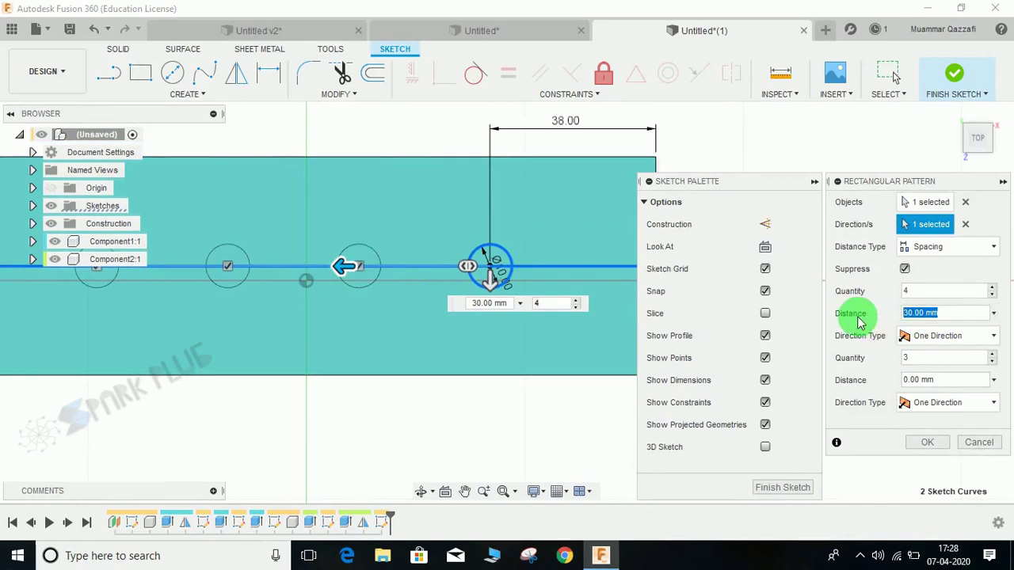
{"action": "type", "text": "28"}
{"action": "key", "text": "Return"}
{"action": "scroll", "coordinate": [486, 396], "scroll_direction": "down", "scroll_amount": 3}
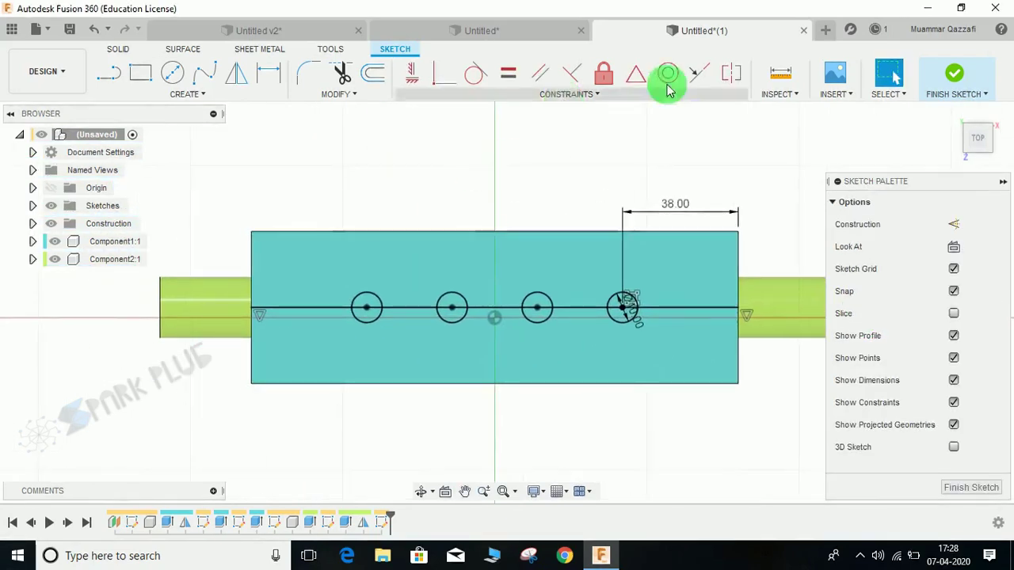
Step: Measure the distance from the last patterned circle's centre to the top face's nearest short edge
{"action": "left_click", "coordinate": [775, 77]}
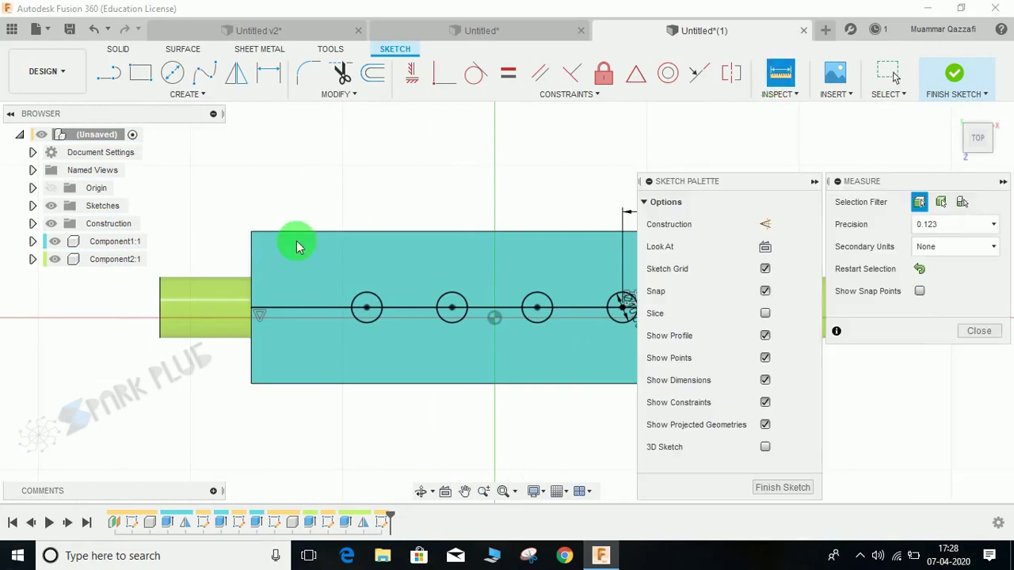
{"action": "left_click", "coordinate": [367, 309]}
{"action": "left_click", "coordinate": [252, 268]}
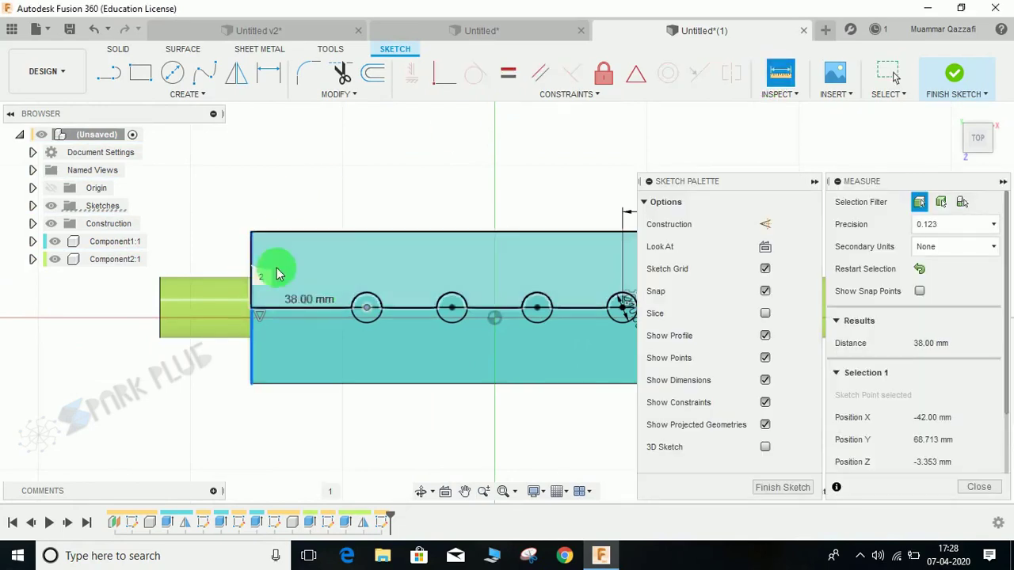
{"action": "scroll", "coordinate": [381, 305], "scroll_direction": "down", "scroll_amount": 3}
{"action": "middle_click_drag", "start_coordinate": [416, 299], "coordinate": [314, 306]}
{"action": "key", "text": "Escape"}
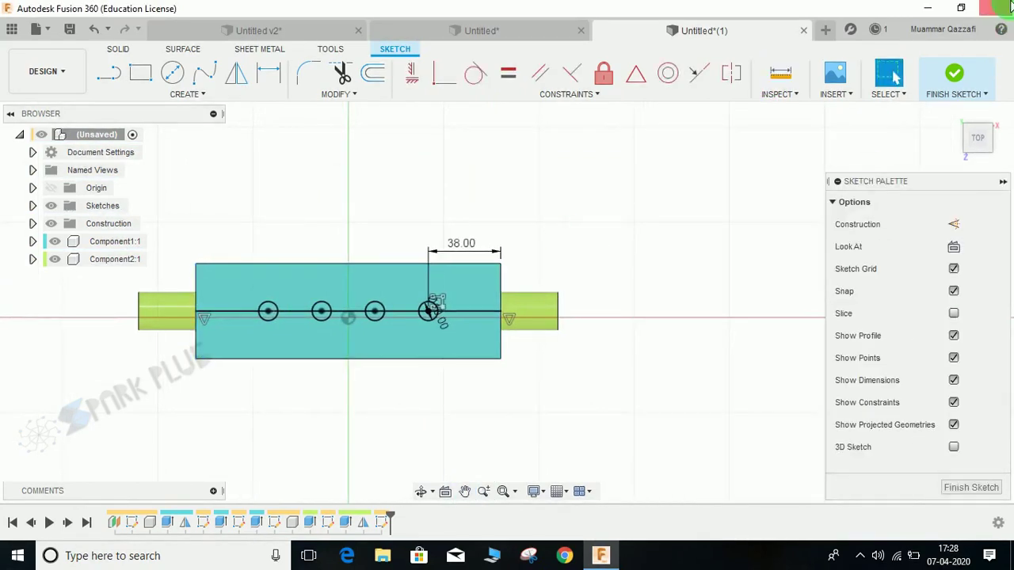
Step: Finish the sketch and extrude-cut all four circles 35 mm downward through the frame's top bar
{"action": "left_click", "coordinate": [954, 86]}
{"action": "middle_click_drag", "start_coordinate": [470, 279], "coordinate": [440, 234], "text": "shift"}
{"action": "scroll", "coordinate": [330, 242], "scroll_direction": "up", "scroll_amount": 3}
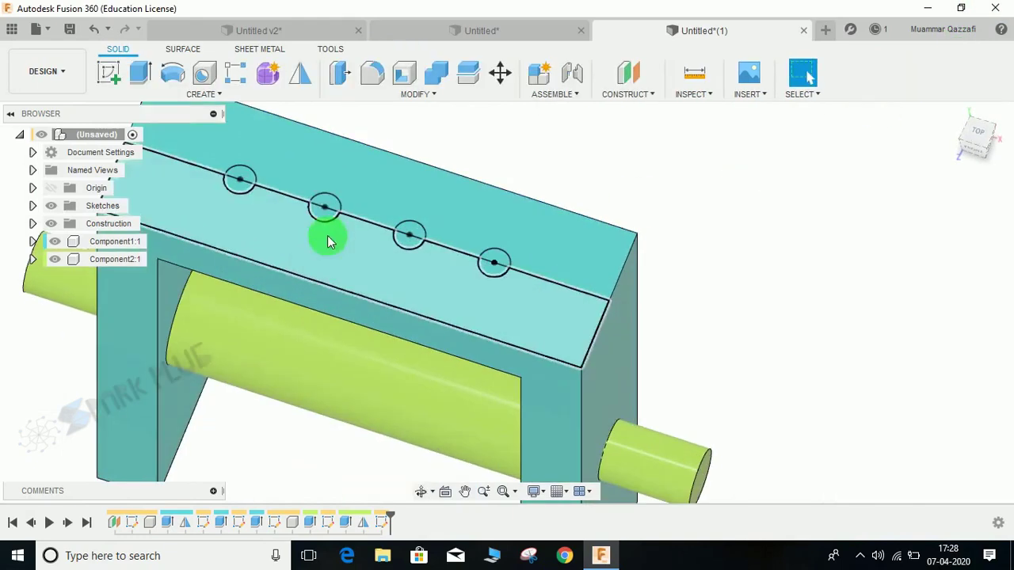
{"action": "left_click", "coordinate": [140, 73]}
{"action": "scroll", "coordinate": [230, 170], "scroll_direction": "up", "scroll_amount": 3}
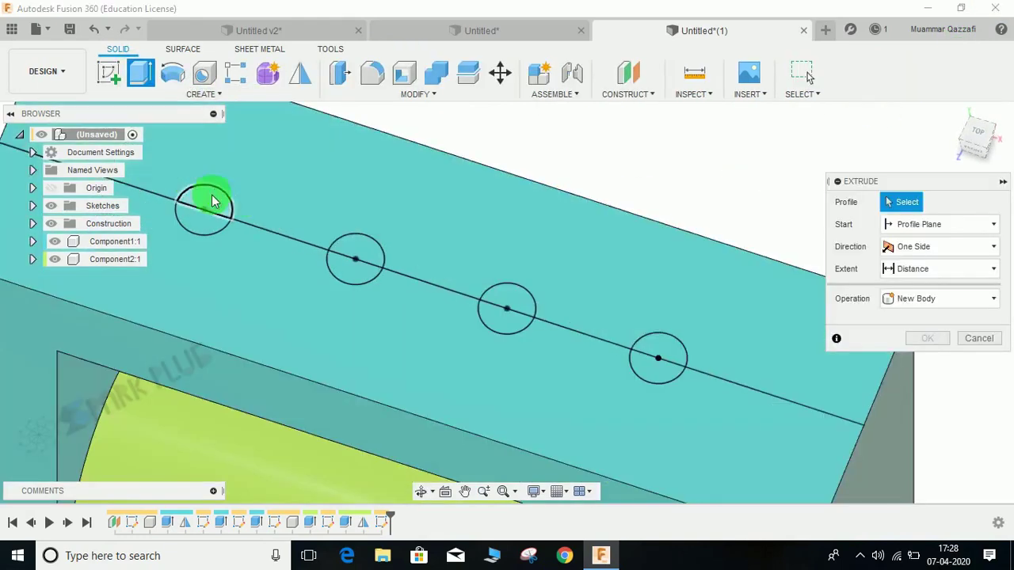
{"action": "left_click", "coordinate": [213, 202]}
{"action": "left_click", "coordinate": [358, 257]}
{"action": "left_click", "coordinate": [489, 315]}
{"action": "left_click", "coordinate": [507, 305]}
{"action": "left_click", "coordinate": [670, 354]}
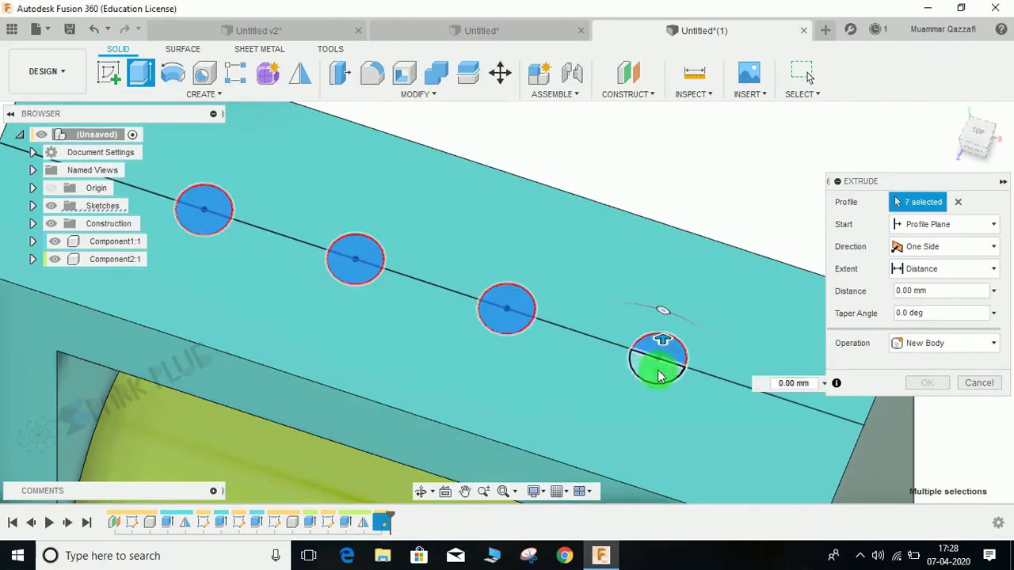
{"action": "left_click_drag", "start_coordinate": [660, 372], "coordinate": [654, 468]}
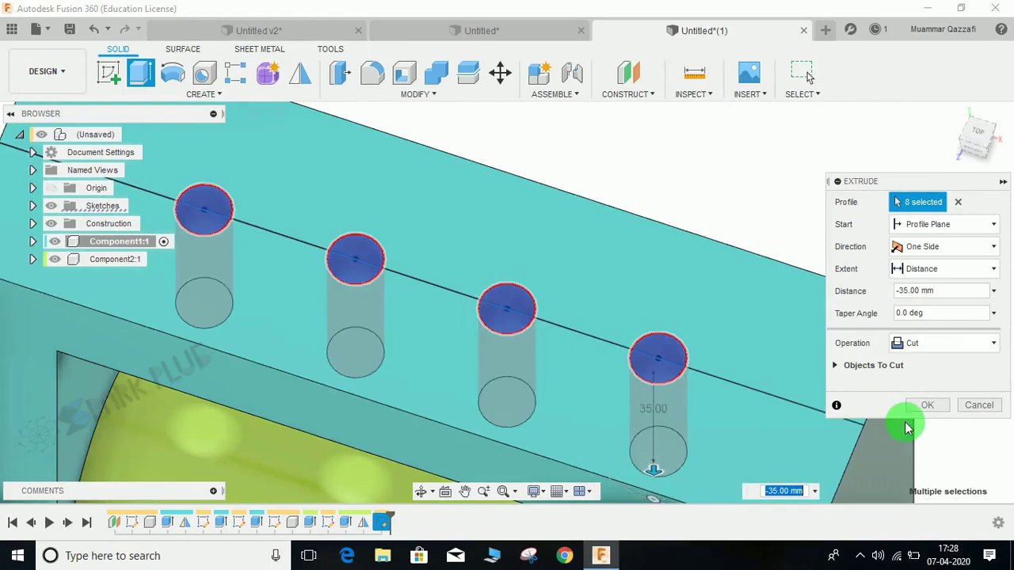
{"action": "left_click", "coordinate": [929, 408]}
{"action": "scroll", "coordinate": [528, 388], "scroll_direction": "down", "scroll_amount": 6}
{"action": "middle_click_drag", "start_coordinate": [513, 361], "coordinate": [595, 335], "text": "shift"}
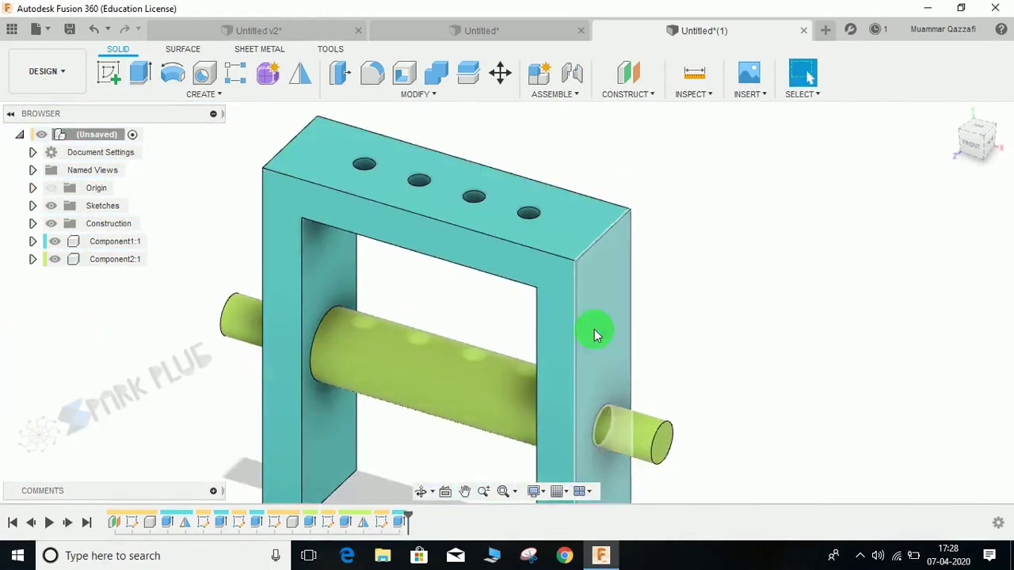
Step: Create a construction plane offset 8 mm inward from the inner face of the frame's left leg
{"action": "left_click", "coordinate": [628, 72]}
{"action": "left_click", "coordinate": [342, 314]}
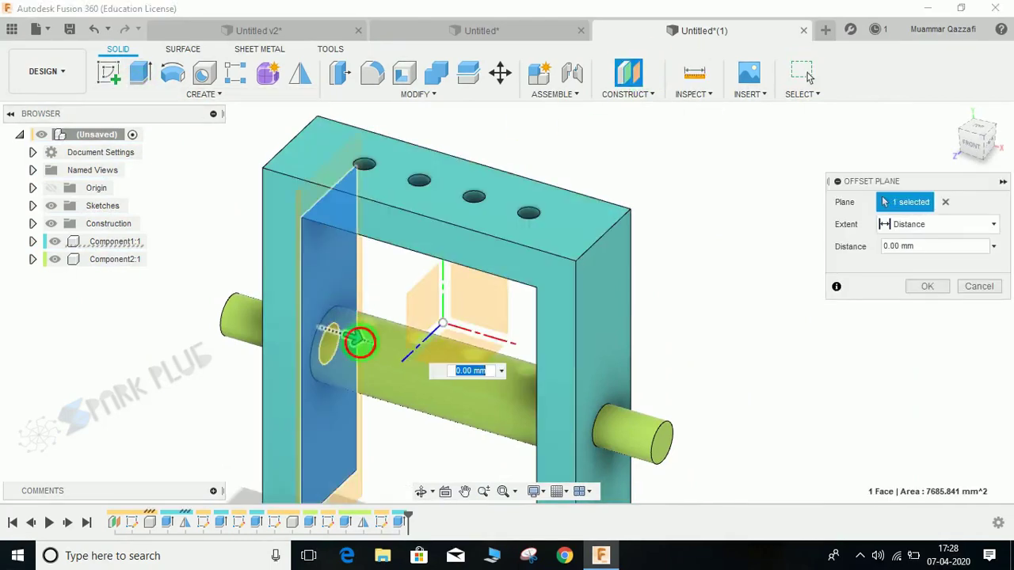
{"action": "type", "text": "10"}
{"action": "middle_click_drag", "start_coordinate": [385, 346], "coordinate": [415, 306], "text": "shift"}
{"action": "left_click_drag", "start_coordinate": [935, 246], "coordinate": [792, 259]}
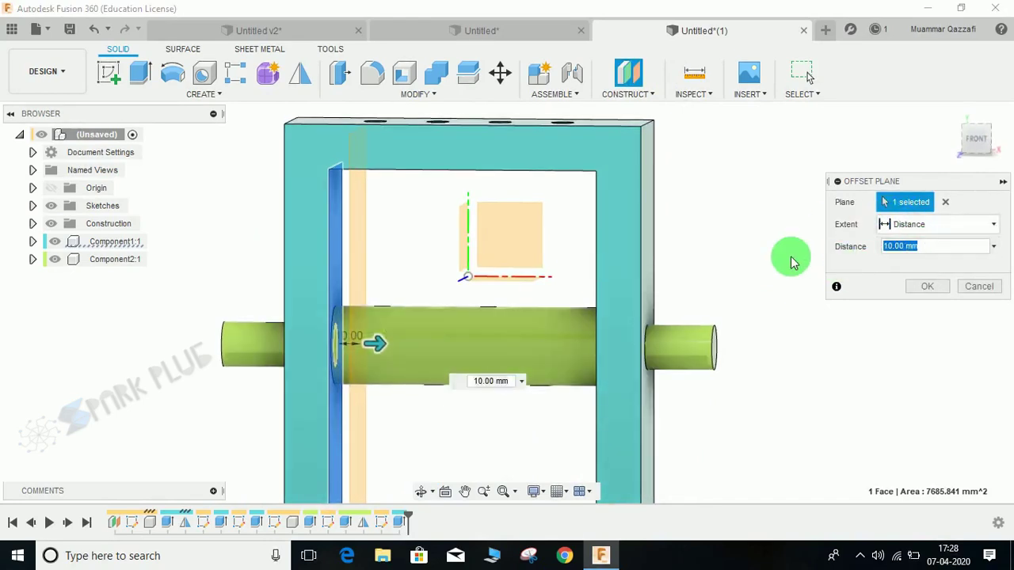
{"action": "type", "text": "8"}
{"action": "key", "text": "Return"}
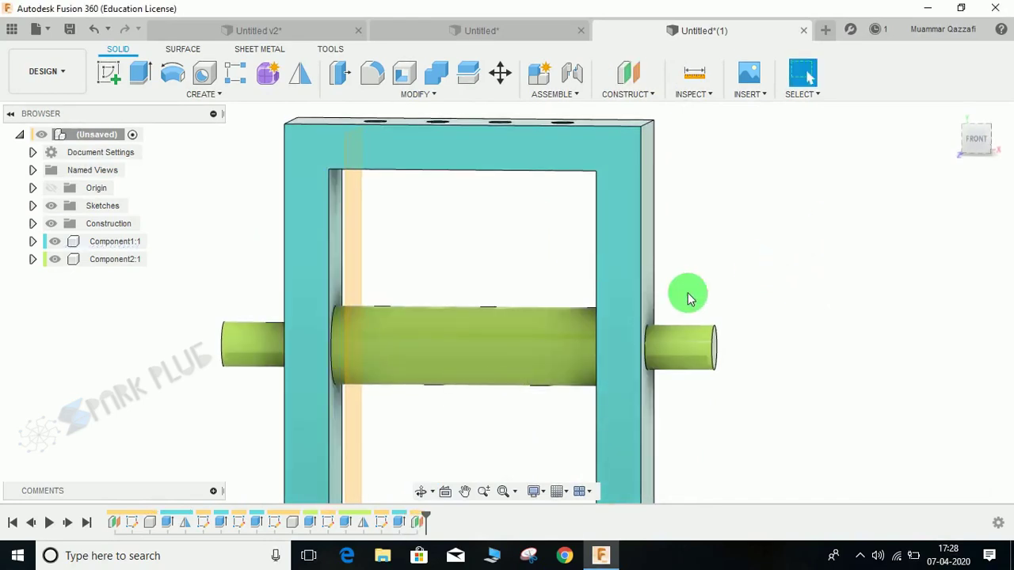
Step: Start a sketch on the new offset plane and turn on Slice to show the shaft's cross-section
{"action": "left_click", "coordinate": [115, 73]}
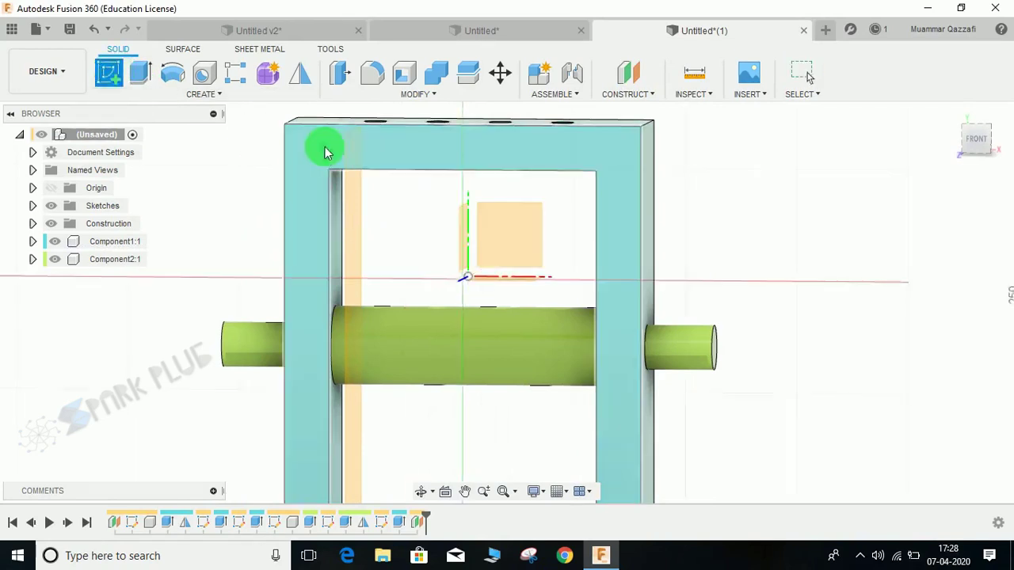
{"action": "left_click", "coordinate": [369, 214]}
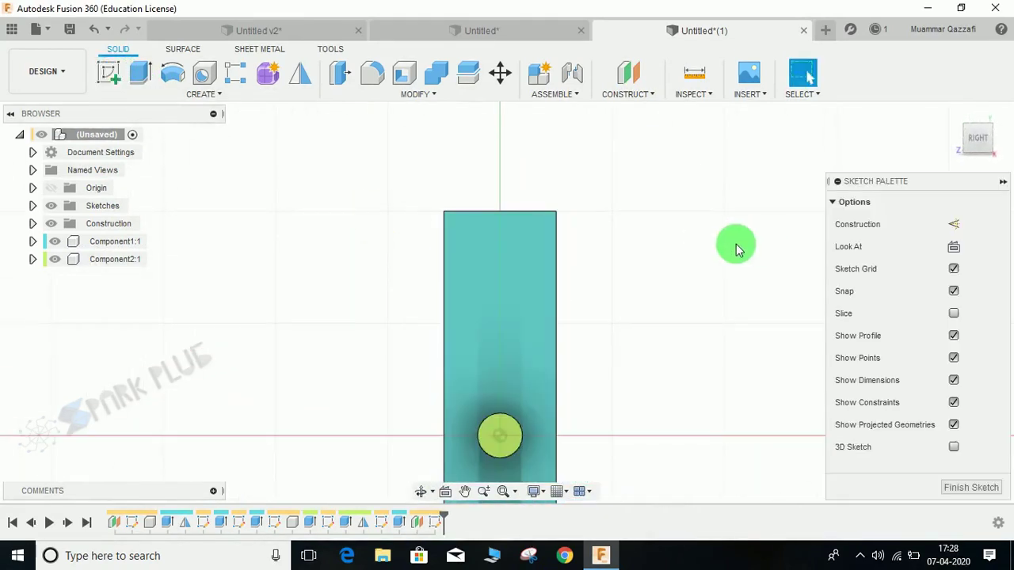
{"action": "left_click_drag", "start_coordinate": [832, 178], "coordinate": [787, 183]}
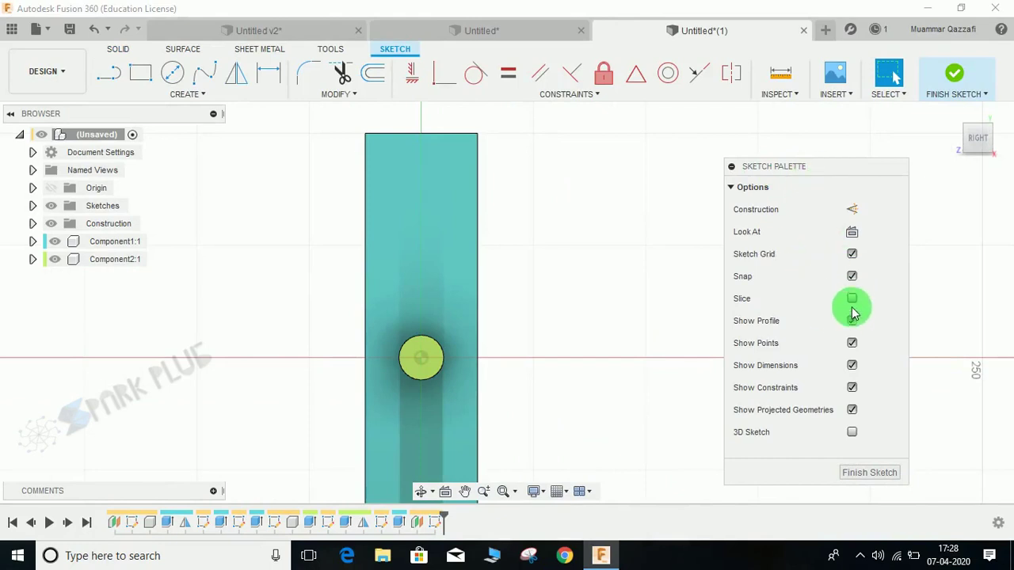
{"action": "mouse_move", "coordinate": [535, 346]}
{"action": "middle_mouse_down"}
{"action": "mouse_move", "coordinate": [543, 362]}
{"action": "mouse_move", "coordinate": [528, 279]}
{"action": "middle_mouse_up"}
{"action": "scroll", "coordinate": [531, 366], "scroll_direction": "down", "scroll_amount": 3}
{"action": "scroll", "coordinate": [417, 317], "scroll_direction": "up", "scroll_amount": 4}
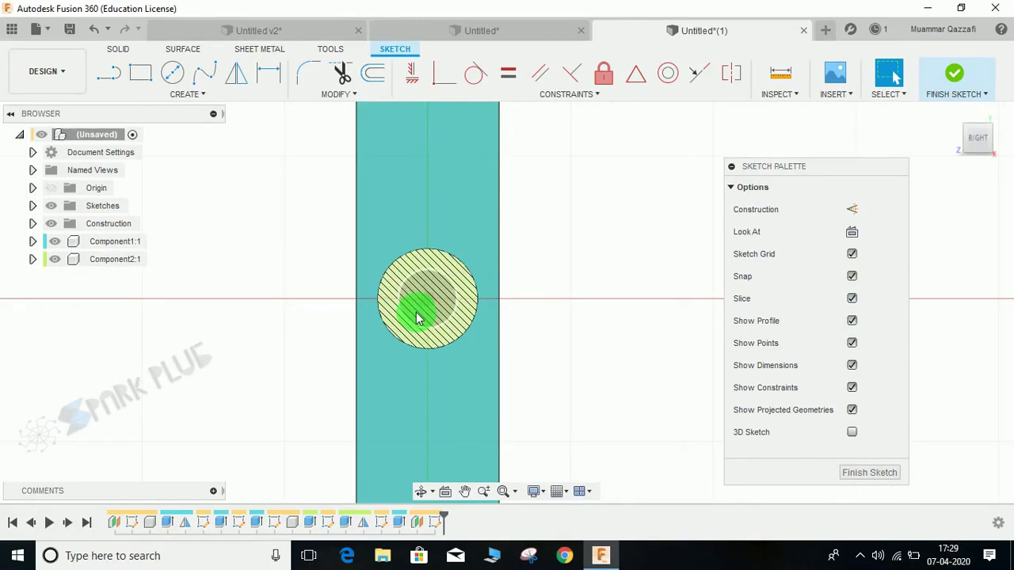
Step: Sketch a vertical line about 59 mm long downward from the shaft's centre
{"action": "left_click", "coordinate": [429, 300]}
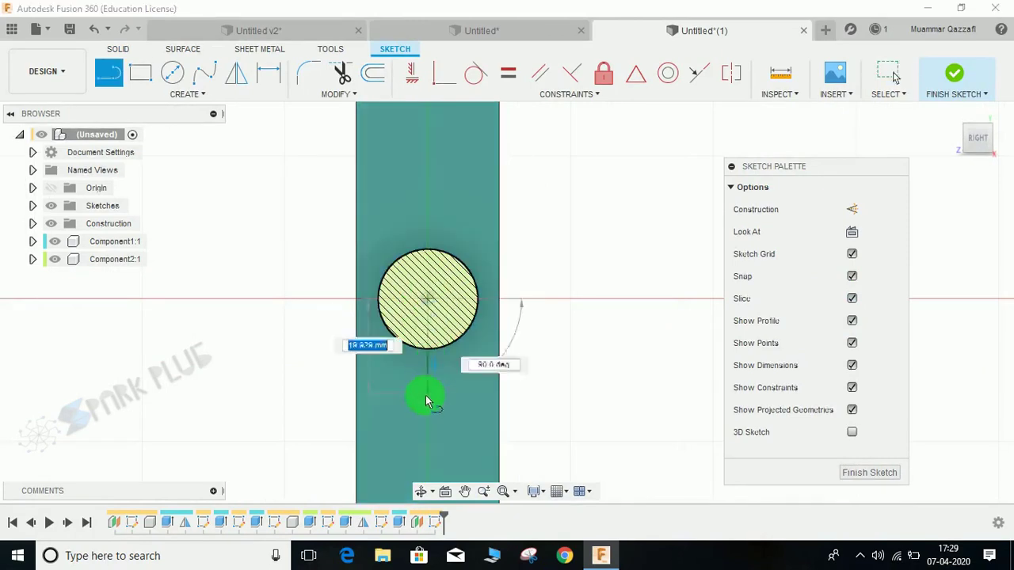
{"action": "middle_click_drag", "start_coordinate": [426, 395], "coordinate": [428, 325]}
{"action": "left_click", "coordinate": [428, 405]}
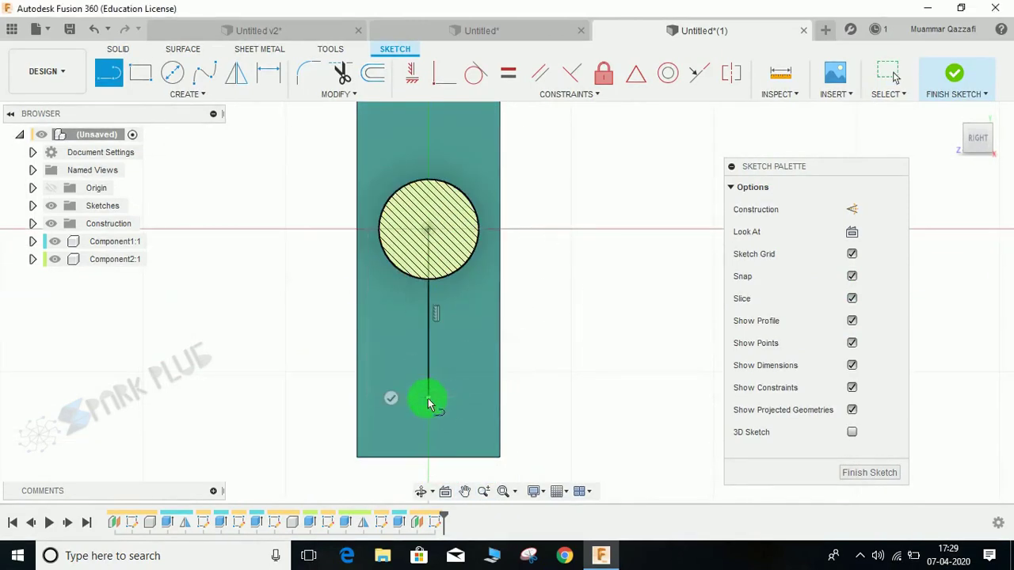
{"action": "key", "text": "Escape"}
Step: Draw a 100 mm diameter circle on the vertical line and move its centre to the line's midpoint
{"action": "key", "text": "c"}
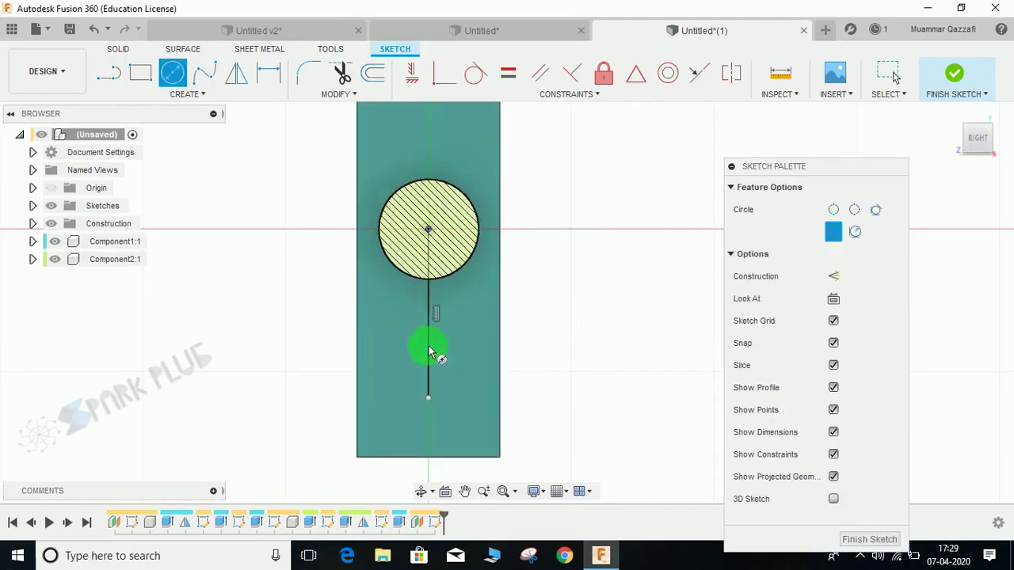
{"action": "left_click", "coordinate": [428, 348]}
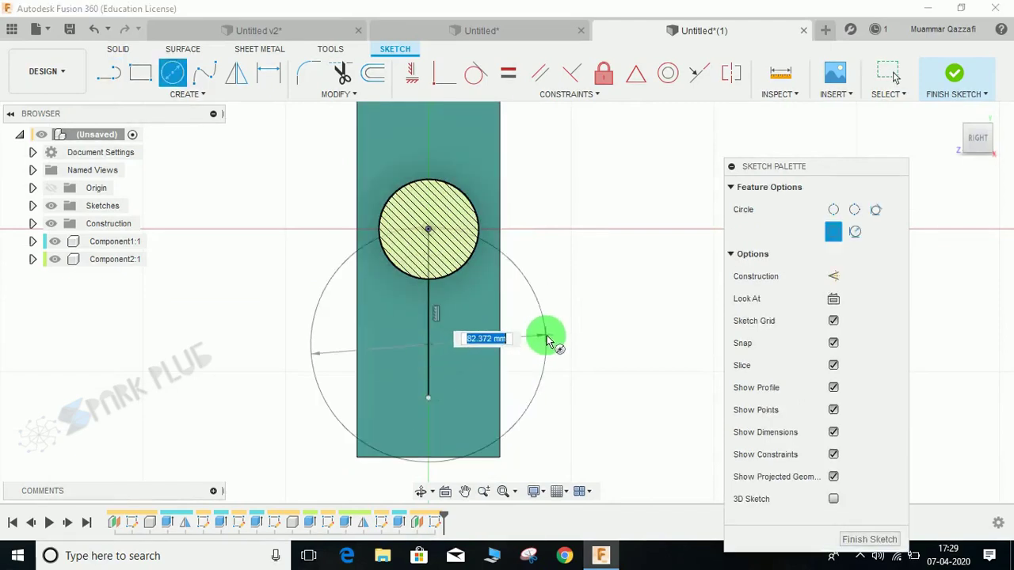
{"action": "type", "text": "100"}
{"action": "key", "text": "Return"}
{"action": "key", "text": "Escape"}
{"action": "scroll", "coordinate": [550, 335], "scroll_direction": "down", "scroll_amount": 1}
{"action": "middle_click_drag", "start_coordinate": [519, 334], "coordinate": [497, 352]}
{"action": "left_click_drag", "start_coordinate": [417, 363], "coordinate": [416, 334]}
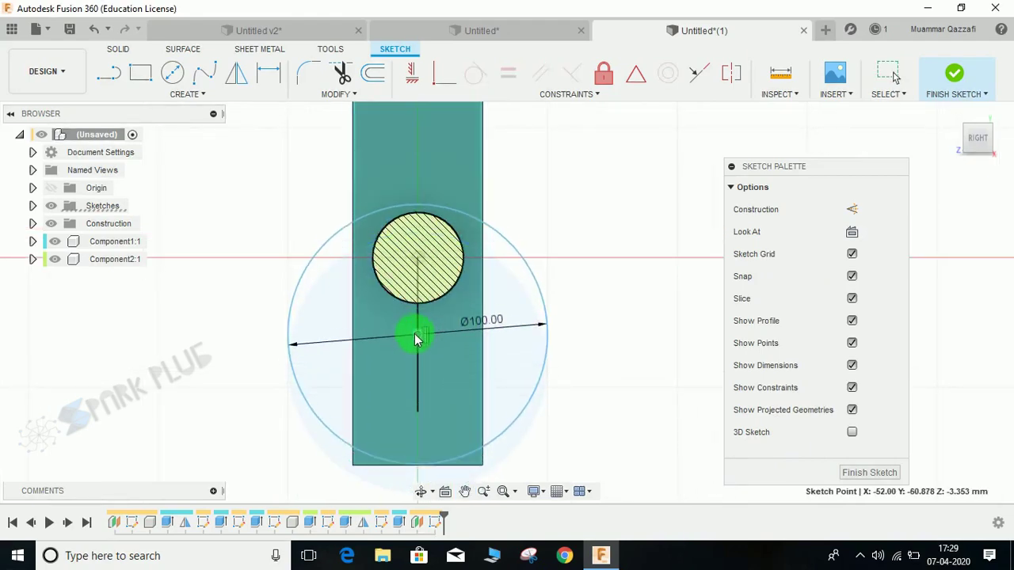
{"action": "left_click", "coordinate": [497, 271]}
Step: Dimension the circle's centre 20 mm below the shaft's centre
{"action": "key", "text": "d"}
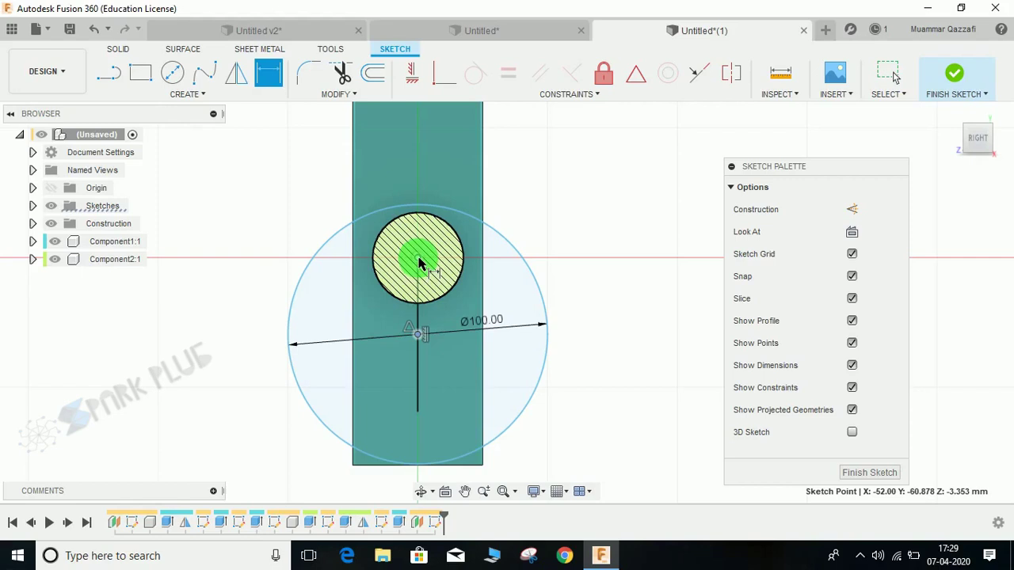
{"action": "left_click", "coordinate": [444, 270]}
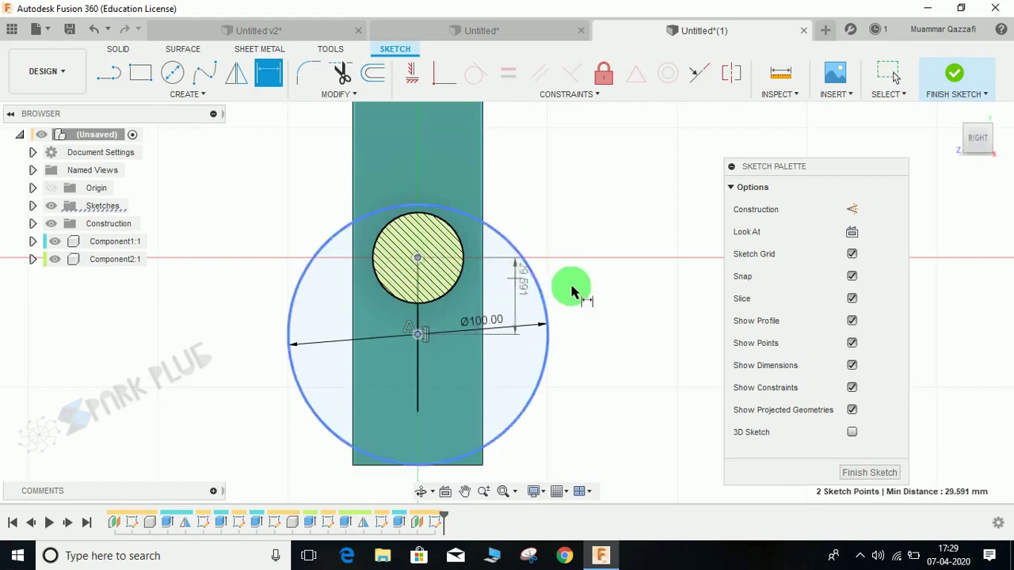
{"action": "left_click", "coordinate": [582, 289]}
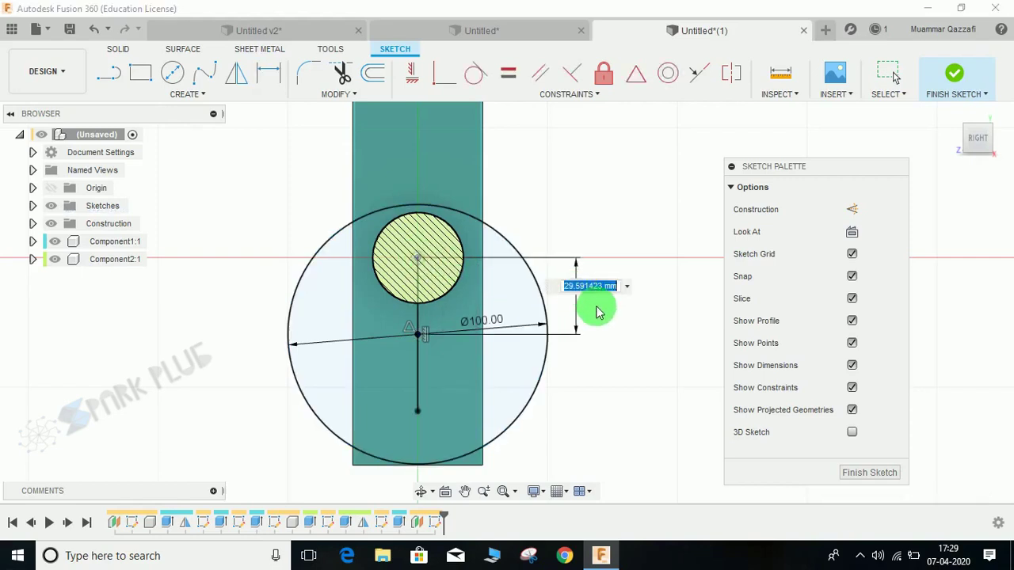
{"action": "type", "text": "20"}
{"action": "key", "text": "Return"}
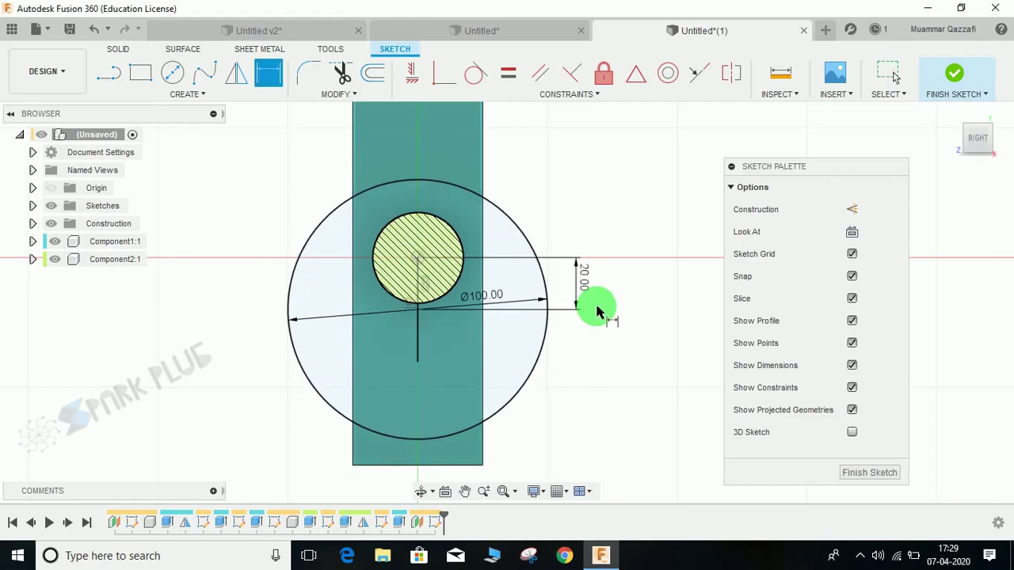
Step: Finish the sketch and extrude the 100 mm circle along the shaft toward the opposite frame leg, joining it to the shaft as the first cam
{"action": "left_click", "coordinate": [960, 75]}
{"action": "mouse_move", "coordinate": [482, 265]}
{"action": "middle_mouse_down", "text": "shift"}
{"action": "mouse_move", "coordinate": [499, 283]}
{"action": "mouse_move", "coordinate": [570, 296]}
{"action": "mouse_move", "coordinate": [493, 283]}
{"action": "middle_mouse_up", "text": "shift"}
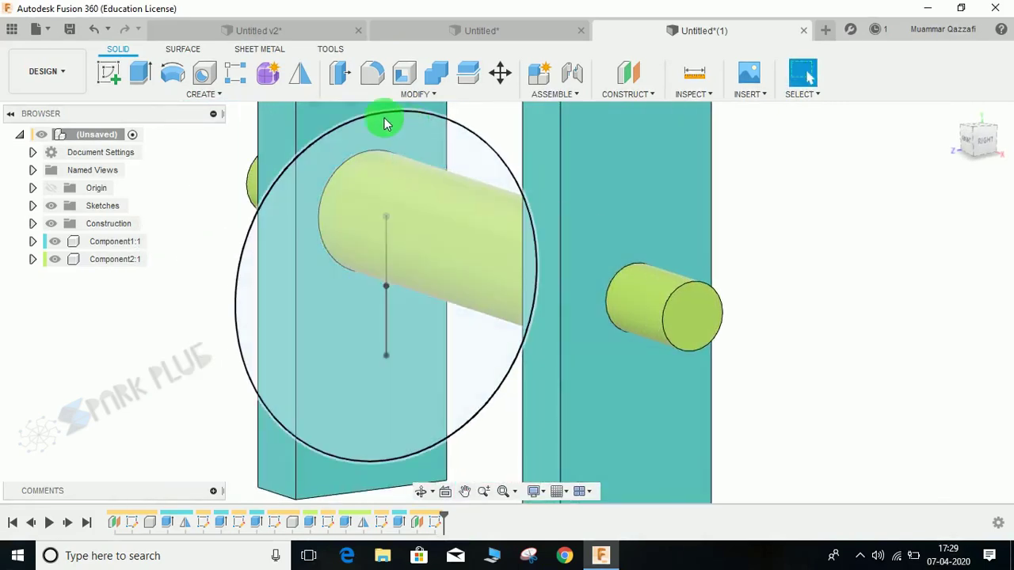
{"action": "left_click", "coordinate": [152, 73]}
{"action": "left_click", "coordinate": [276, 234]}
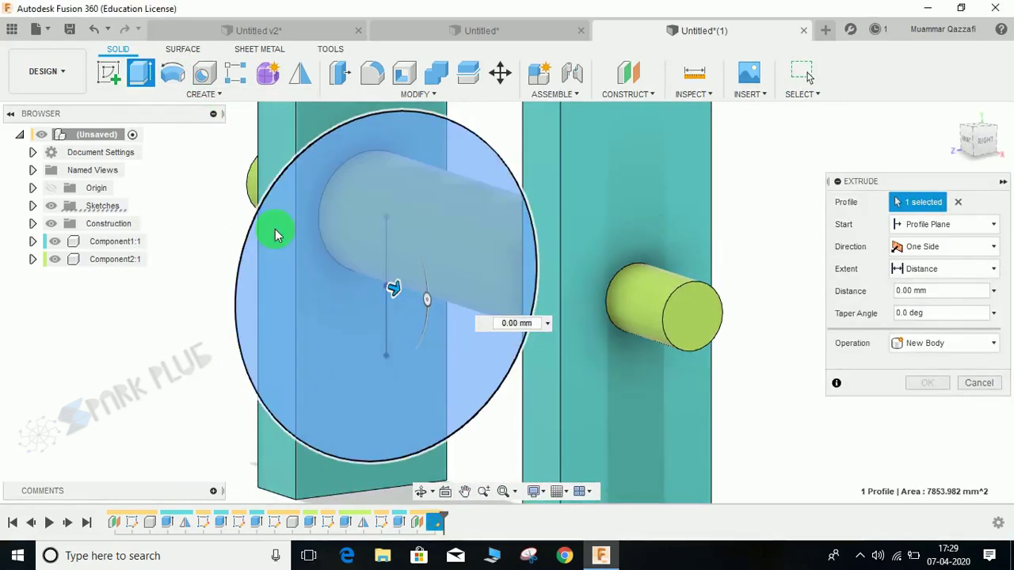
{"action": "left_click", "coordinate": [392, 296]}
{"action": "middle_click_drag", "start_coordinate": [391, 300], "coordinate": [414, 310], "text": "shift"}
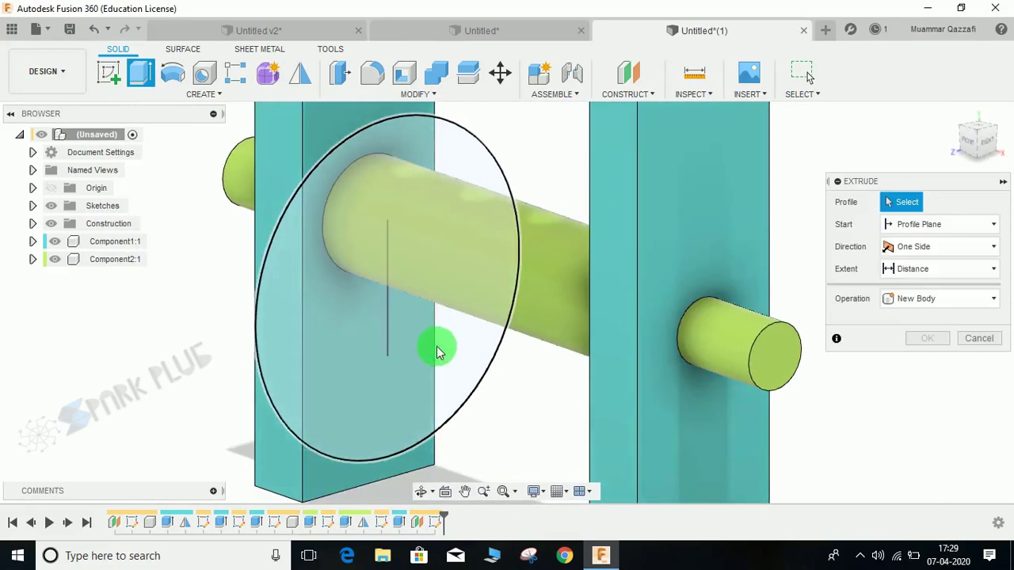
{"action": "left_click", "coordinate": [437, 347]}
{"action": "left_click_drag", "start_coordinate": [398, 294], "coordinate": [420, 303]}
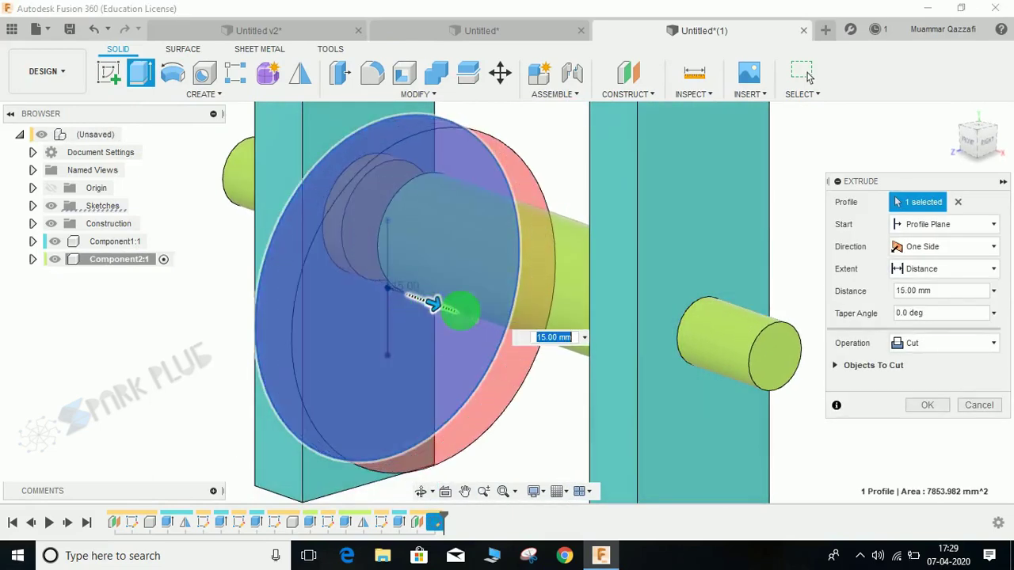
{"action": "left_click", "coordinate": [943, 343]}
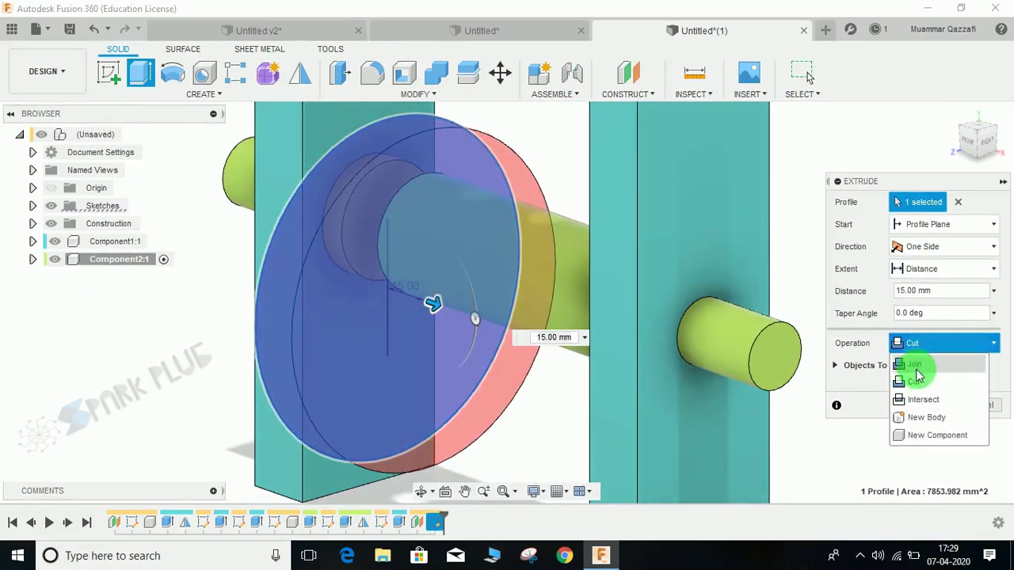
{"action": "left_click", "coordinate": [907, 362]}
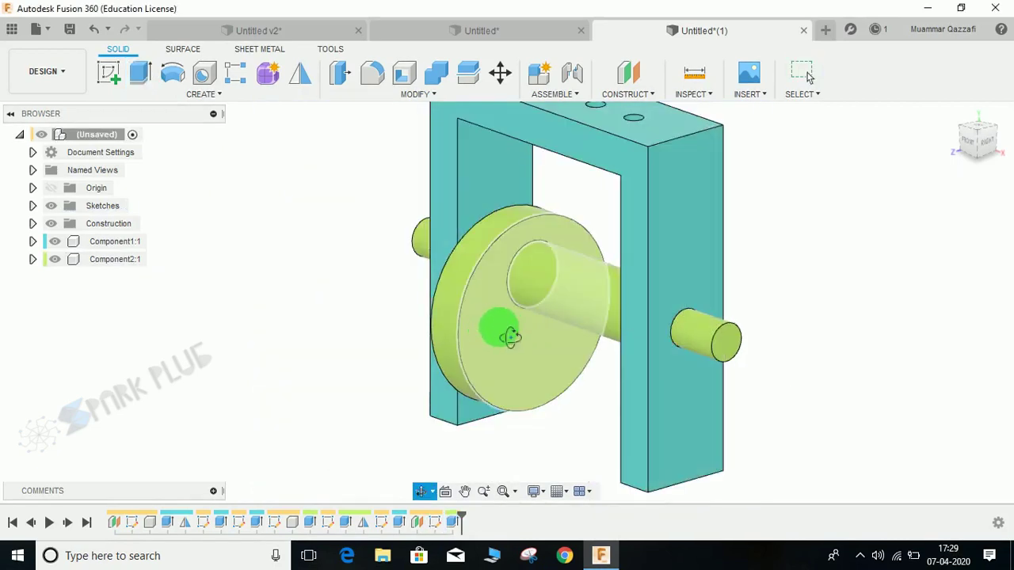
Step: Examine the first cam beneath the frame's follower holes and compare it with the cam arrangement in the finished mechanism document
{"action": "middle_click_drag", "start_coordinate": [514, 335], "coordinate": [524, 354], "text": "shift"}
{"action": "scroll", "coordinate": [308, 331], "scroll_direction": "up", "scroll_amount": 3}
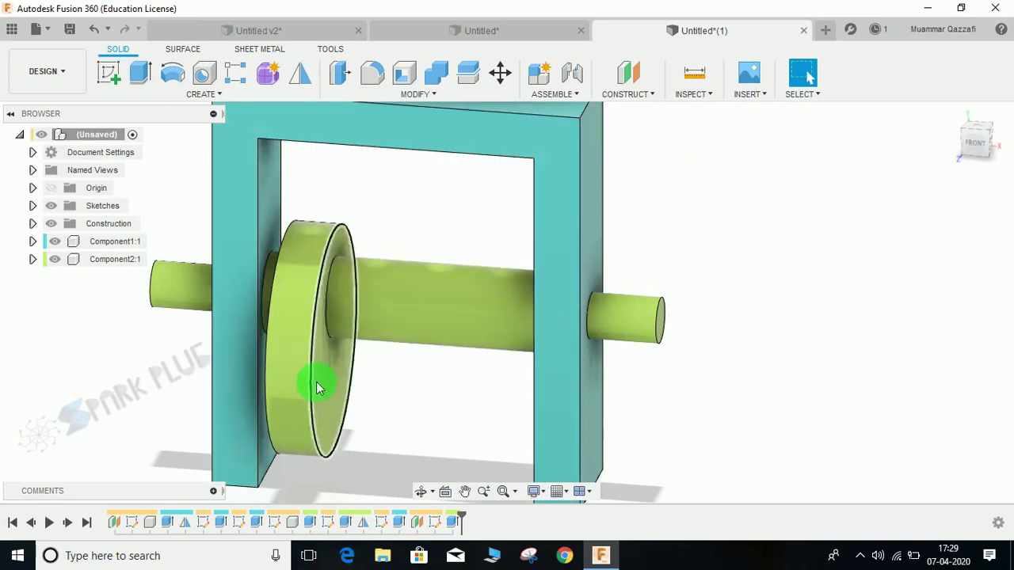
{"action": "scroll", "coordinate": [345, 364], "scroll_direction": "down", "scroll_amount": 3}
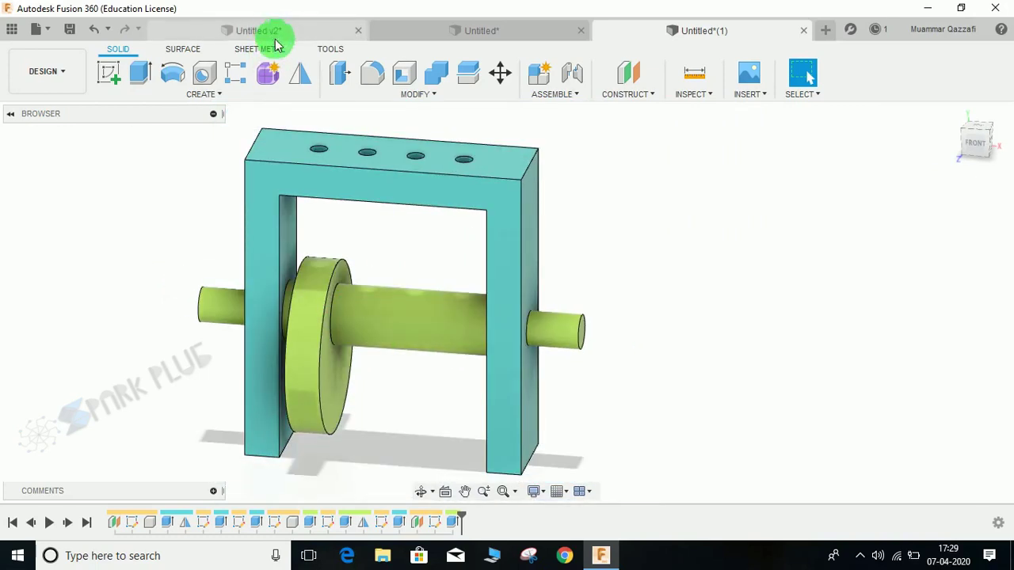
{"action": "left_click", "coordinate": [270, 32]}
{"action": "middle_click_drag", "start_coordinate": [425, 264], "coordinate": [434, 97], "text": "shift"}
{"action": "left_click", "coordinate": [657, 29]}
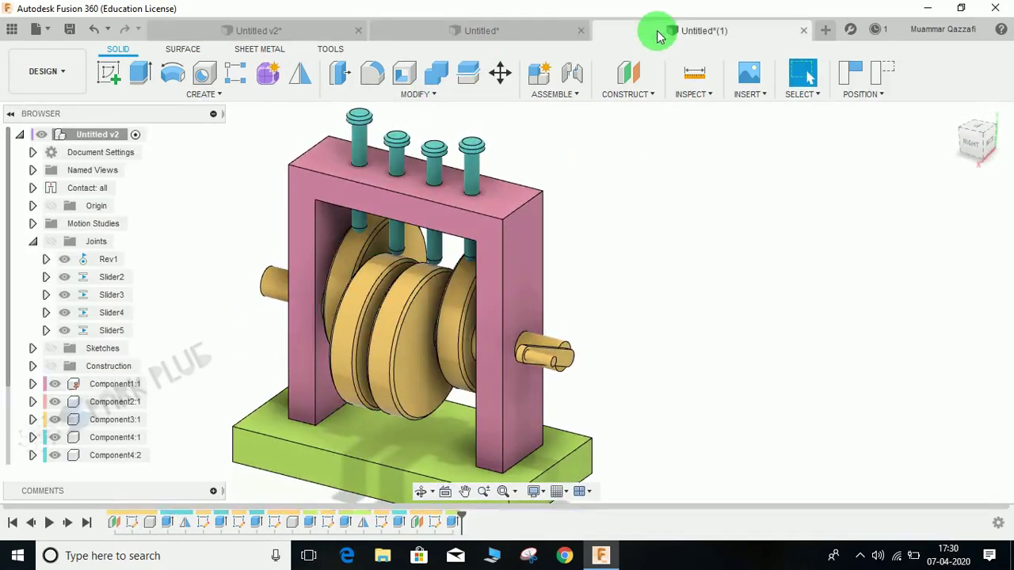
{"action": "mouse_move", "coordinate": [404, 313]}
{"action": "middle_mouse_down", "text": "shift"}
{"action": "mouse_move", "coordinate": [385, 315]}
{"action": "mouse_move", "coordinate": [423, 318]}
{"action": "middle_mouse_up", "text": "shift"}
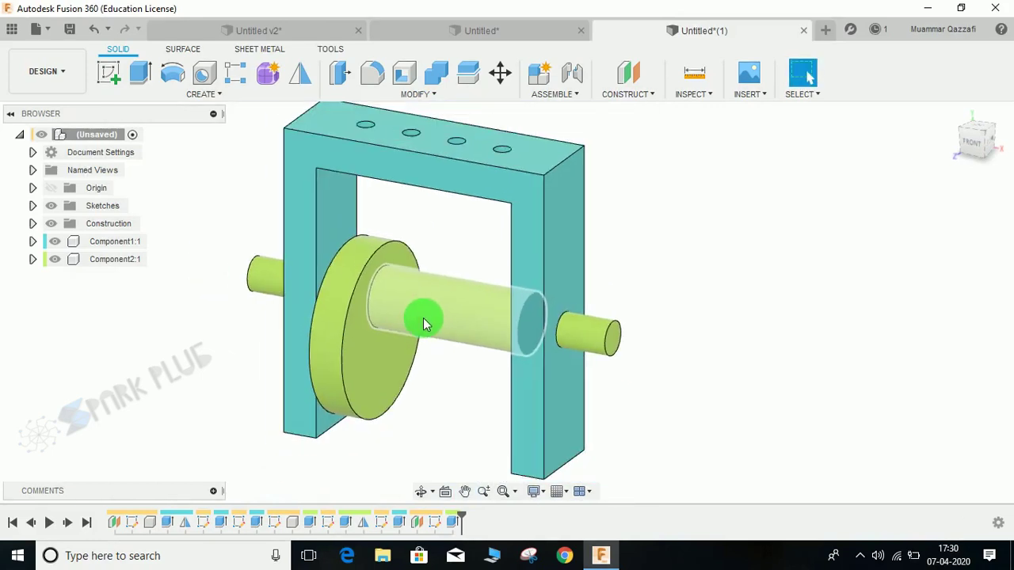
{"action": "middle_click_drag", "start_coordinate": [388, 384], "coordinate": [336, 339], "text": "shift"}
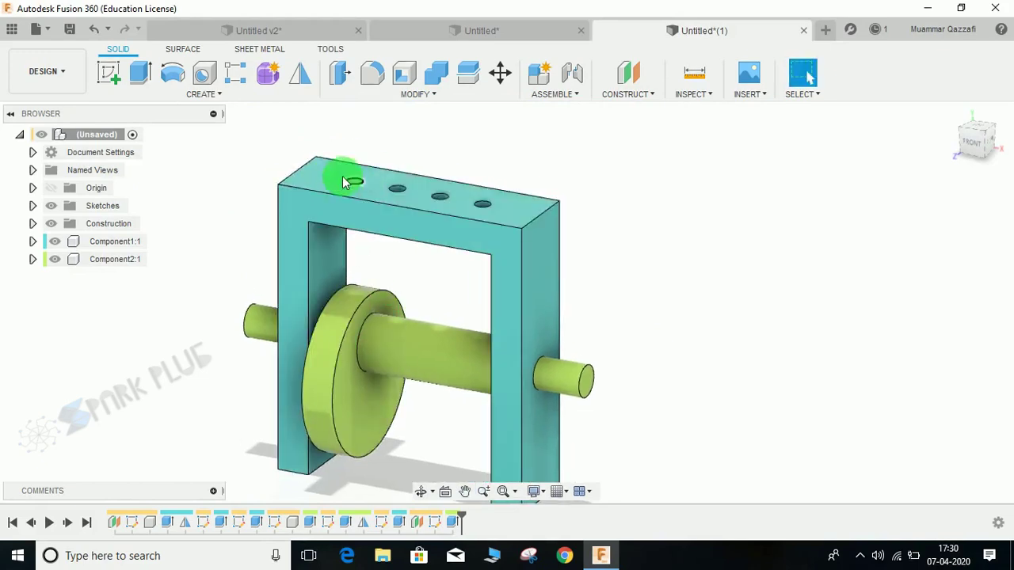
{"action": "middle_click_drag", "start_coordinate": [411, 255], "coordinate": [378, 304], "text": "shift"}
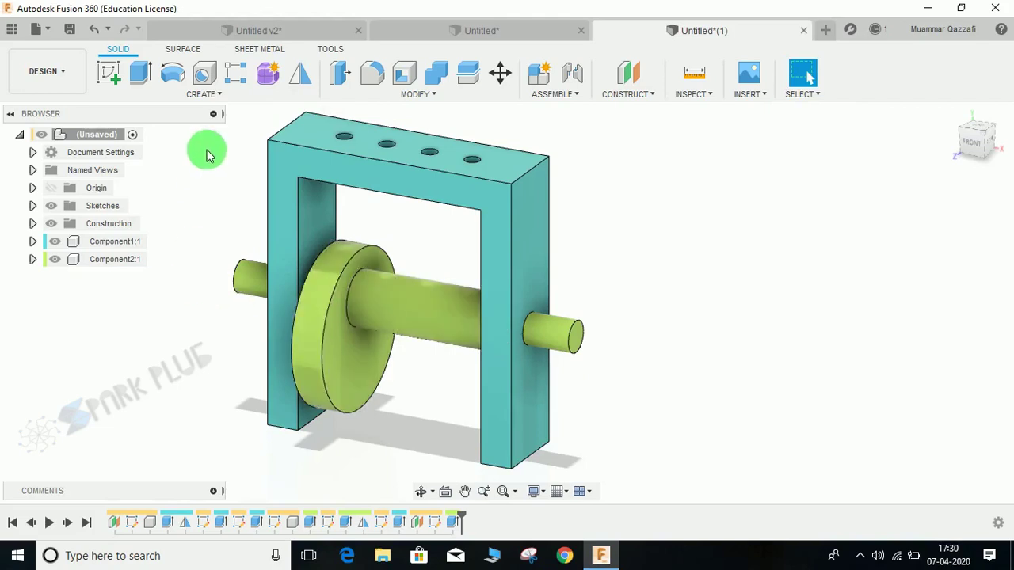
Step: Extrude the first cam's outer face 20 mm as a new body, starting from a plane offset 8 mm, to form the second cam
{"action": "left_click", "coordinate": [140, 73]}
{"action": "left_click", "coordinate": [372, 367]}
{"action": "left_click_drag", "start_coordinate": [379, 367], "coordinate": [404, 372]}
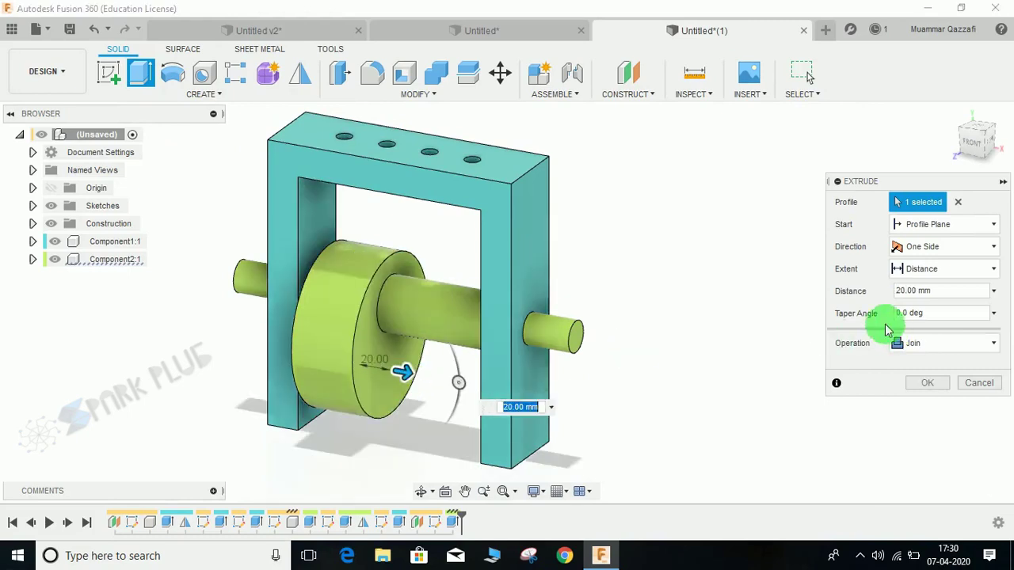
{"action": "left_click", "coordinate": [931, 226]}
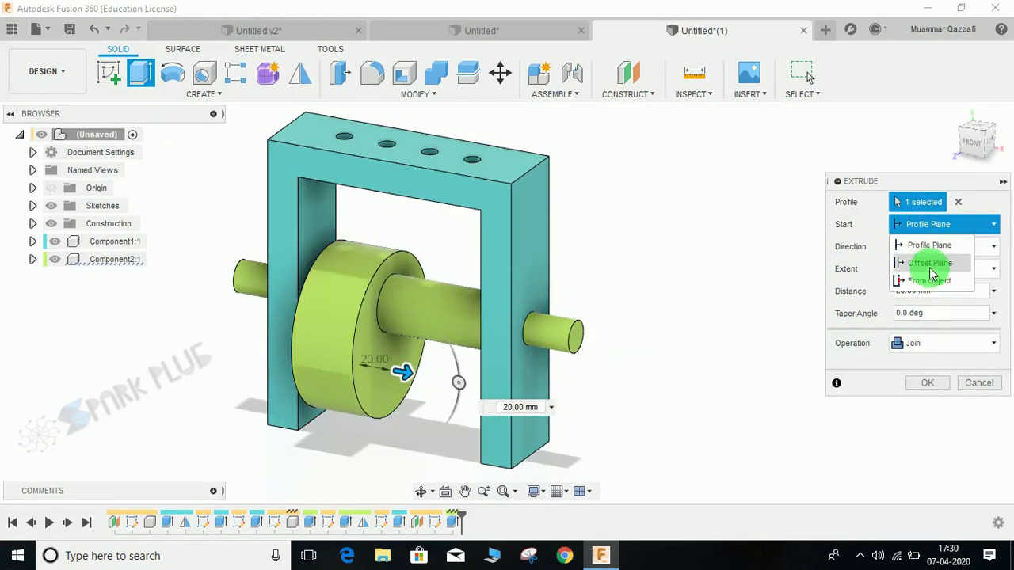
{"action": "left_click", "coordinate": [931, 264]}
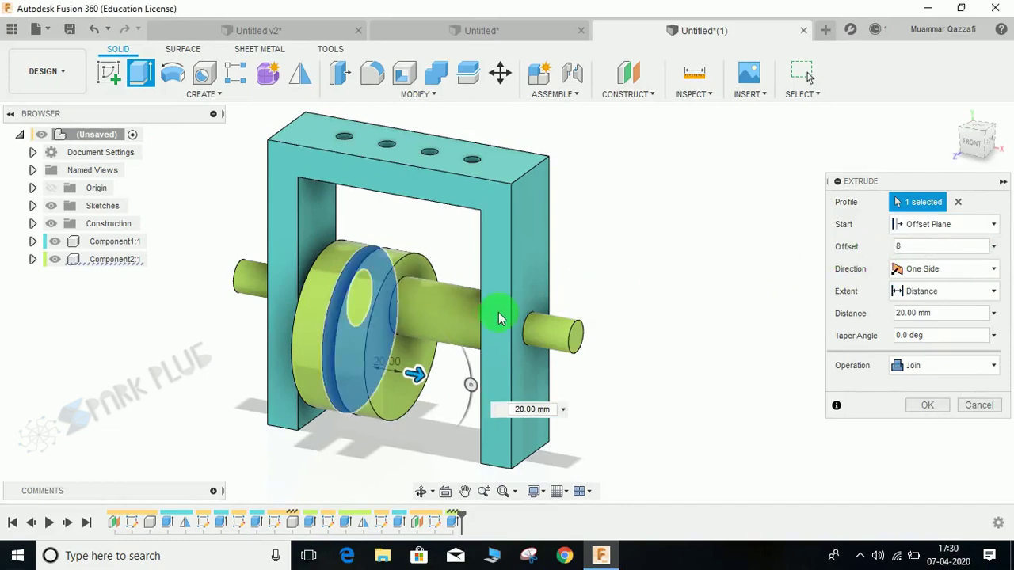
{"action": "left_click", "coordinate": [907, 364]}
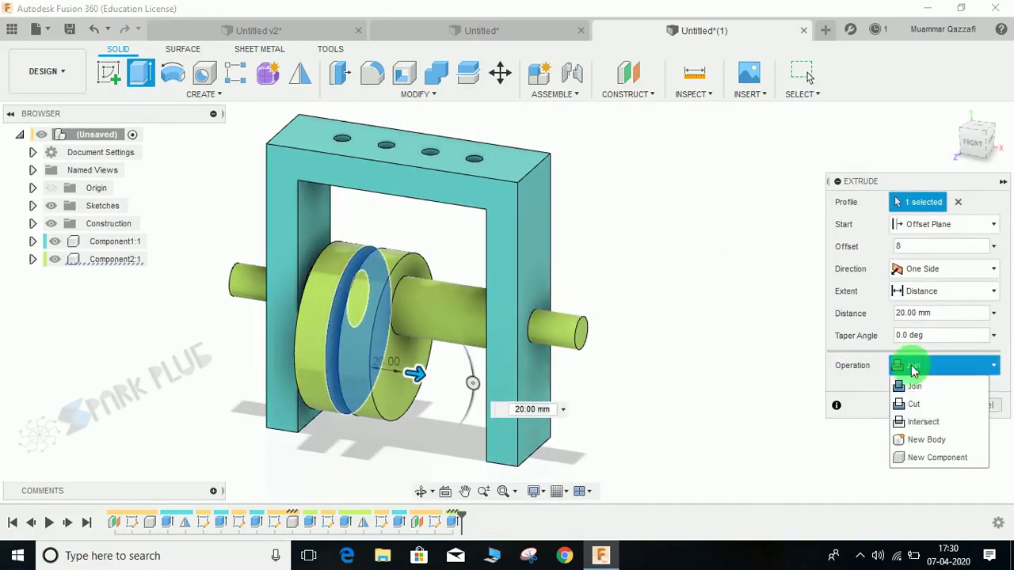
{"action": "left_click", "coordinate": [930, 440]}
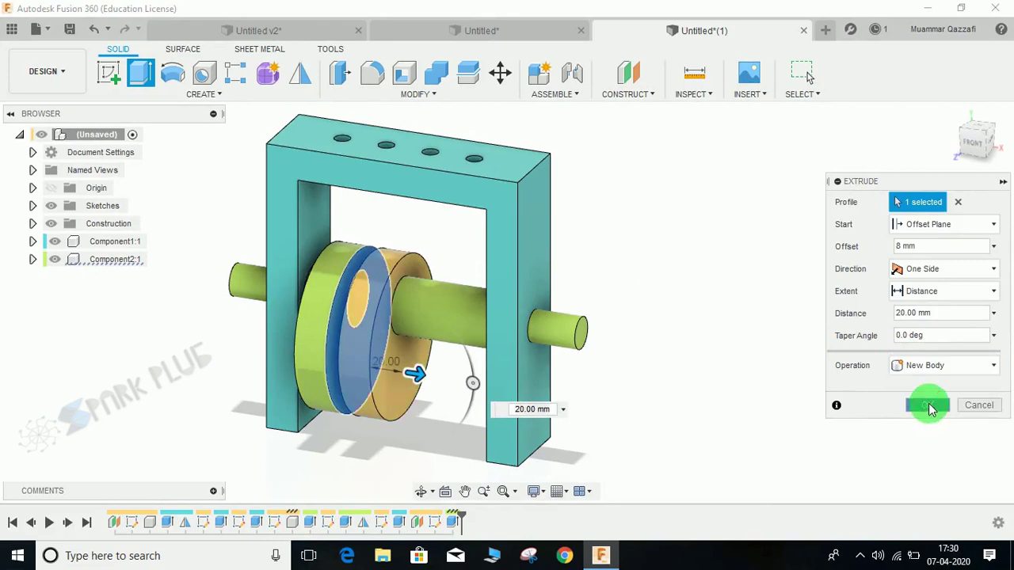
{"action": "left_click", "coordinate": [929, 406]}
Step: Start Move/Copy on the second cam body
{"action": "scroll", "coordinate": [405, 332], "scroll_direction": "up", "scroll_amount": 3}
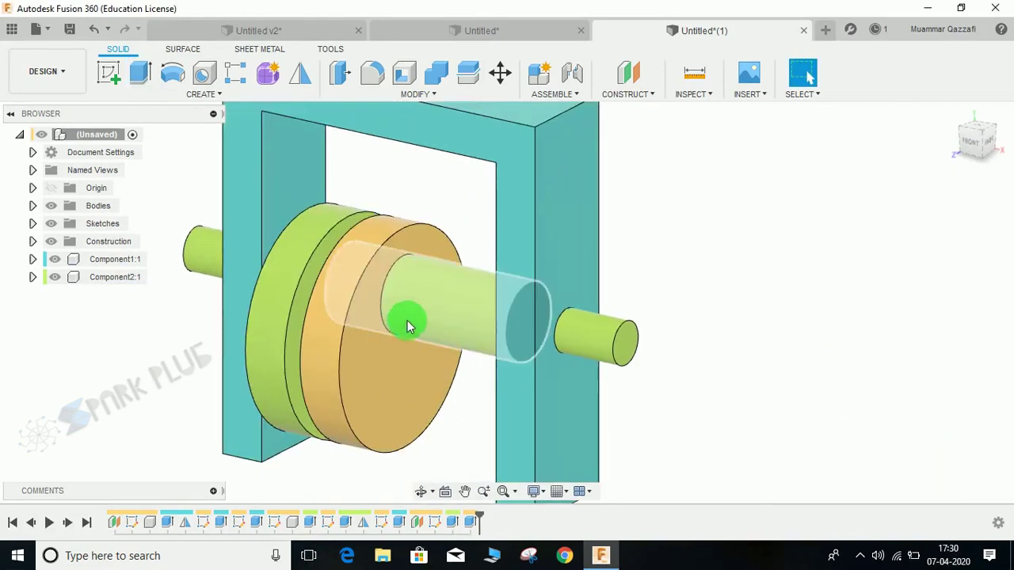
{"action": "middle_click_drag", "start_coordinate": [407, 320], "coordinate": [407, 295]}
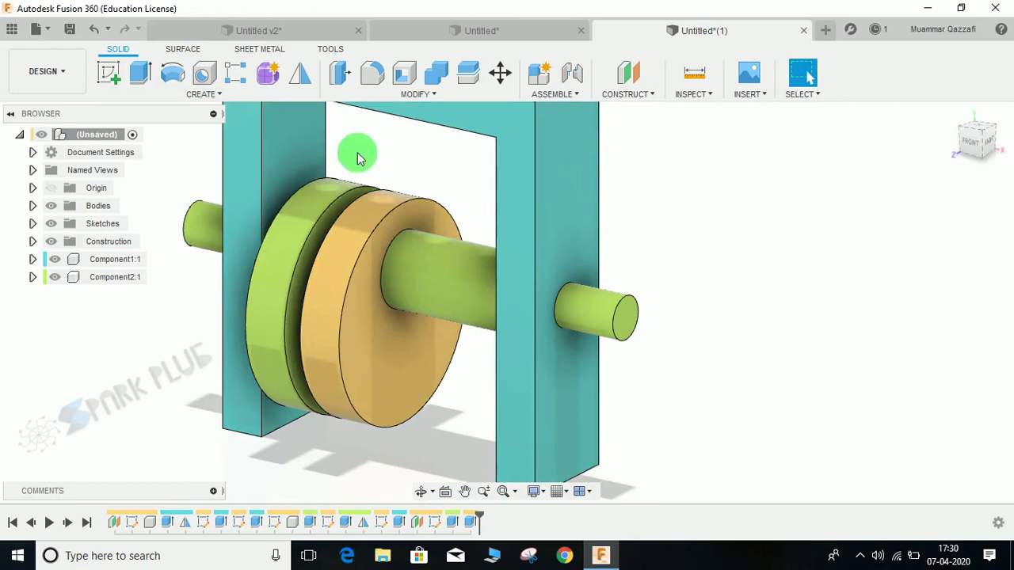
{"action": "key", "text": "m"}
{"action": "left_click", "coordinate": [400, 374]}
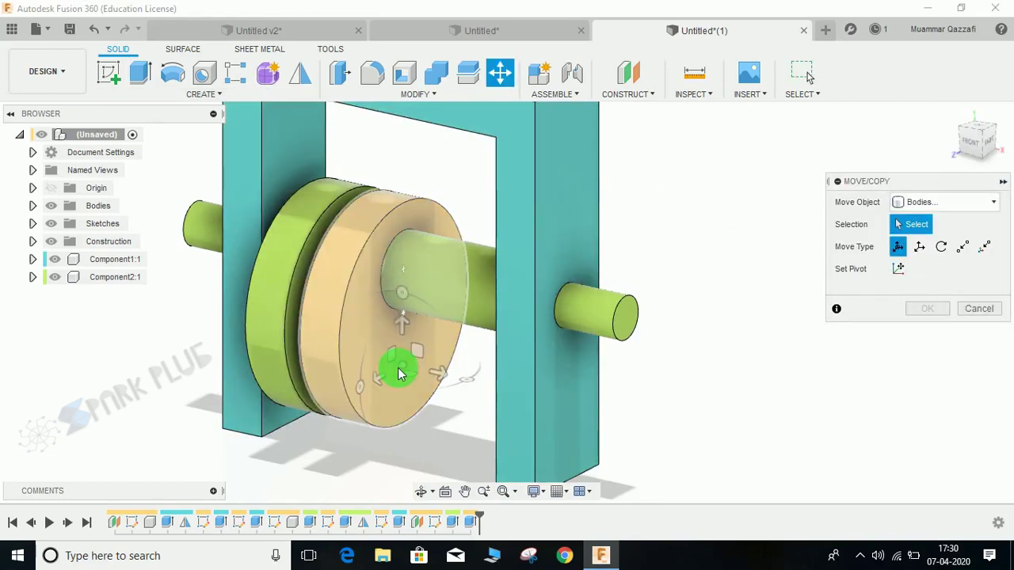